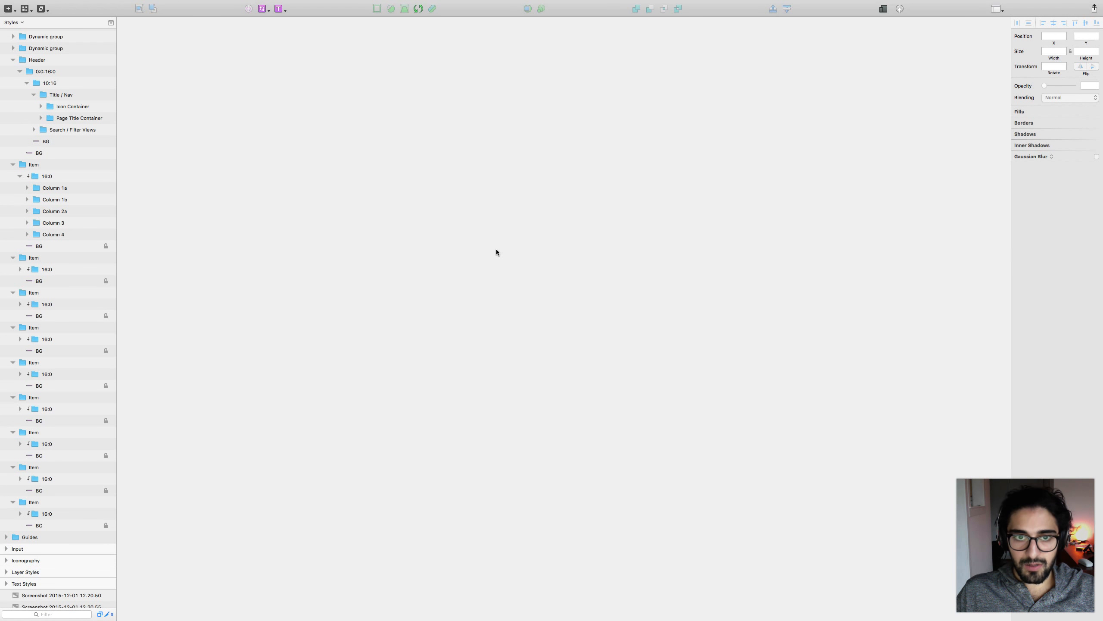
Step: Add a text layer reading "asdfasdfasdfasdf" on the empty canvas and give it the Titles / Display text style
{"action": "key", "text": "t"}
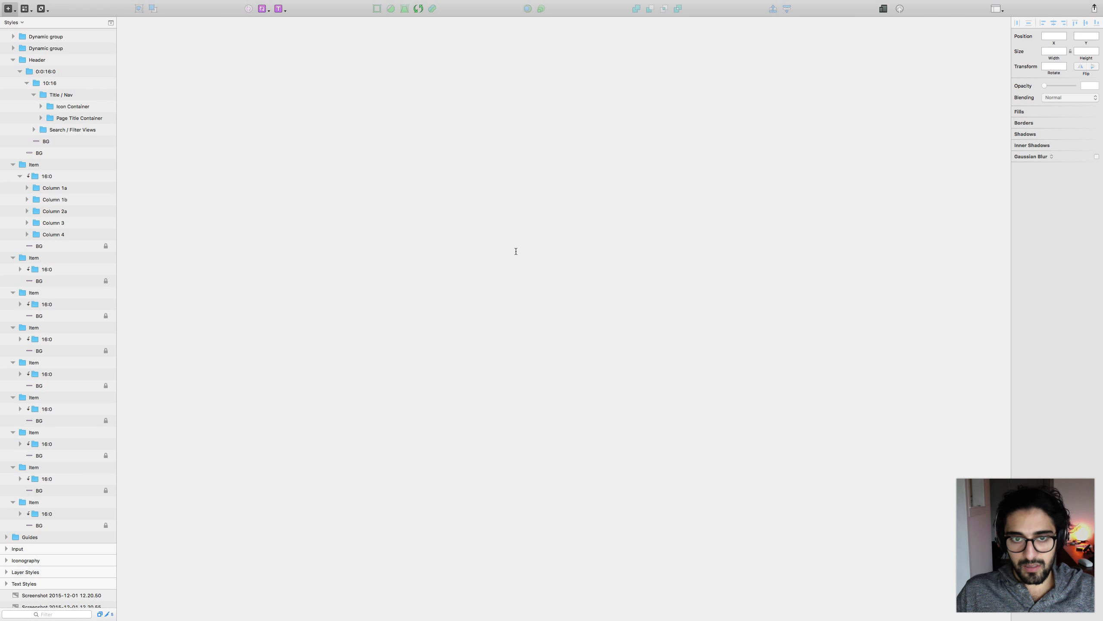
{"action": "left_click", "coordinate": [519, 252]}
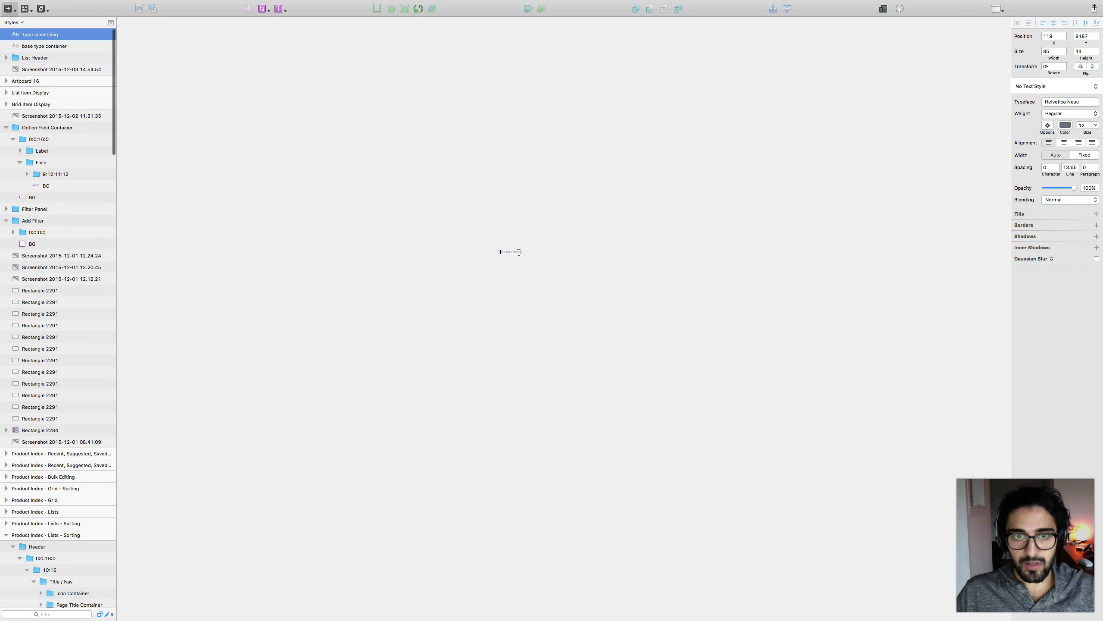
{"action": "type", "text": "asdfasdfasdf"}
{"action": "key", "text": "Escape"}
{"action": "left_click", "coordinate": [1055, 86]}
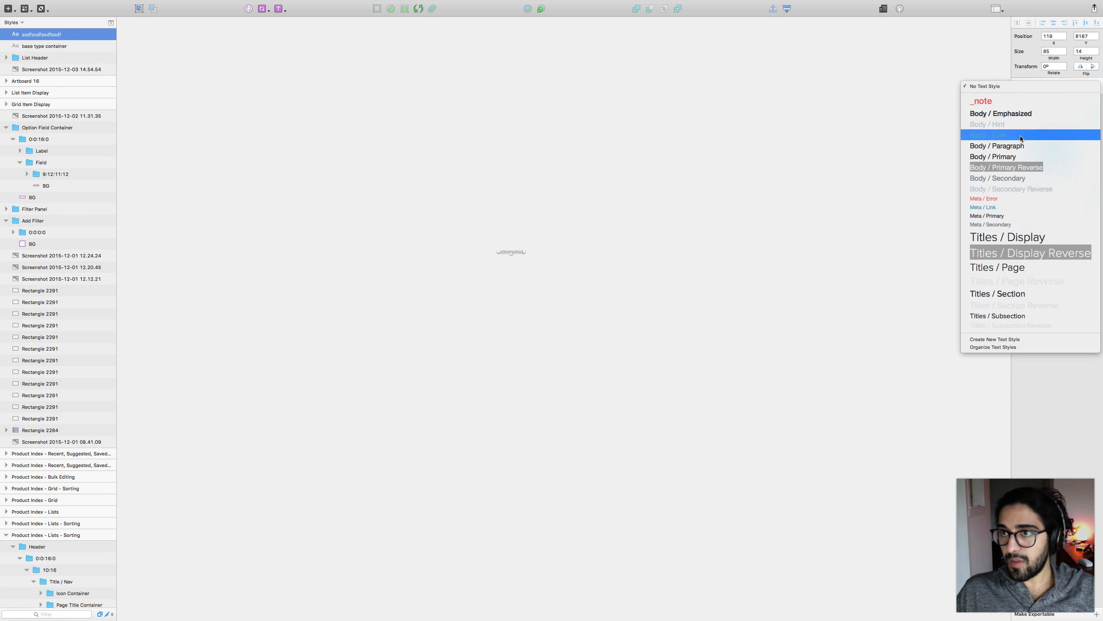
{"action": "left_click", "coordinate": [495, 226]}
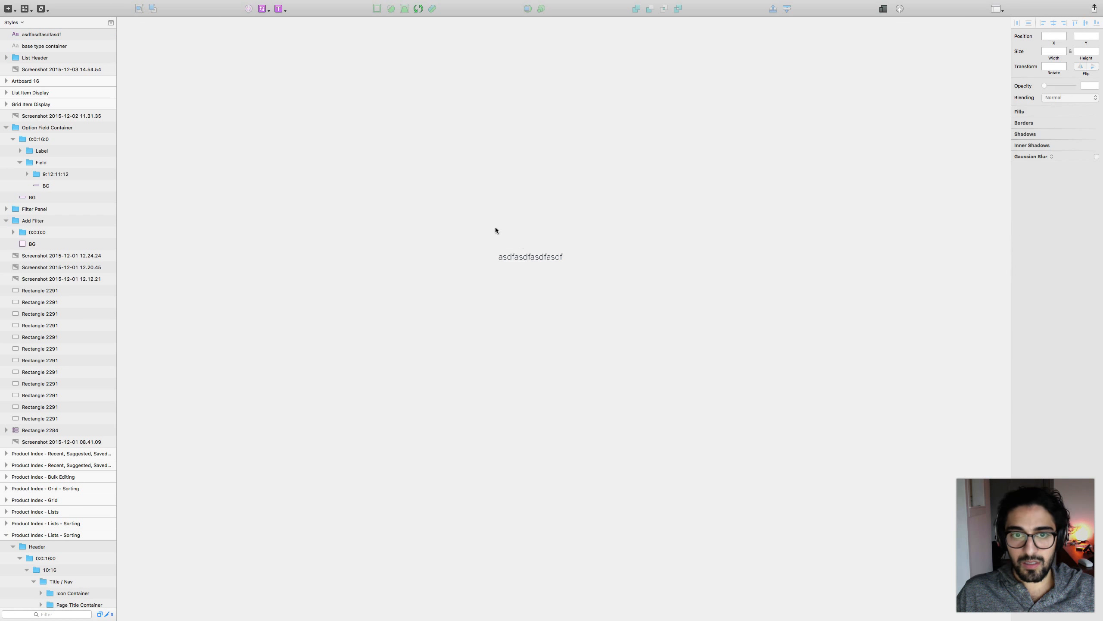
Step: Turn the new text layer into a button with a background using the Dynamic Button plugin
{"action": "key", "text": "z"}
{"action": "left_click_drag", "start_coordinate": [464, 217], "coordinate": [629, 281]}
{"action": "key", "text": "space"}
{"action": "left_click_drag", "start_coordinate": [426, 330], "coordinate": [624, 334]}
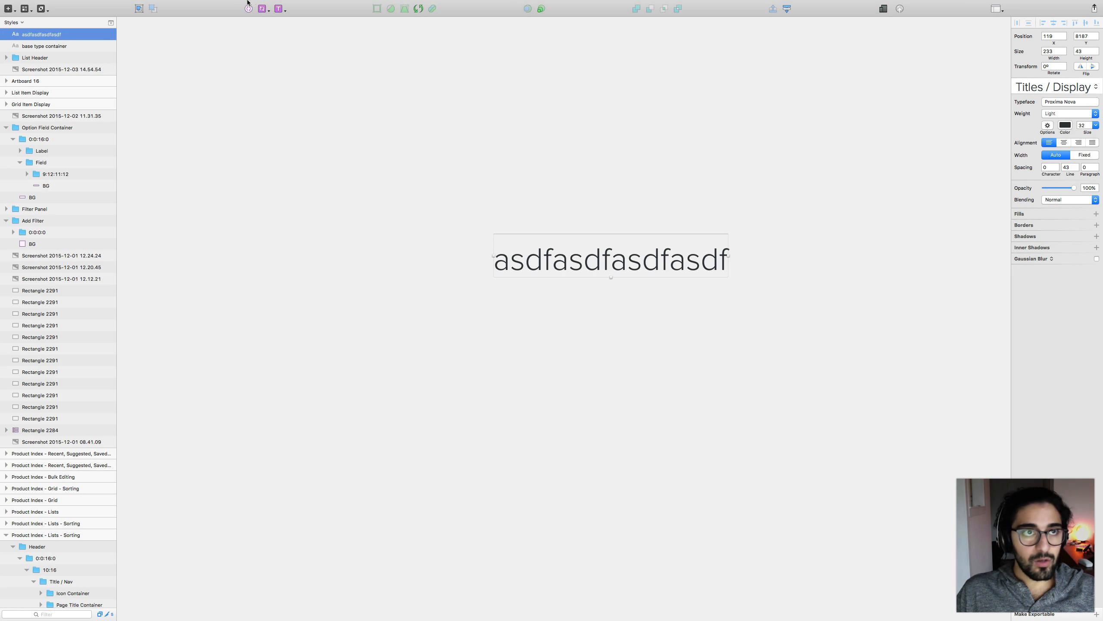
{"action": "mouse_move", "coordinate": [247, 3]}
{"action": "left_click", "coordinate": [197, 4]}
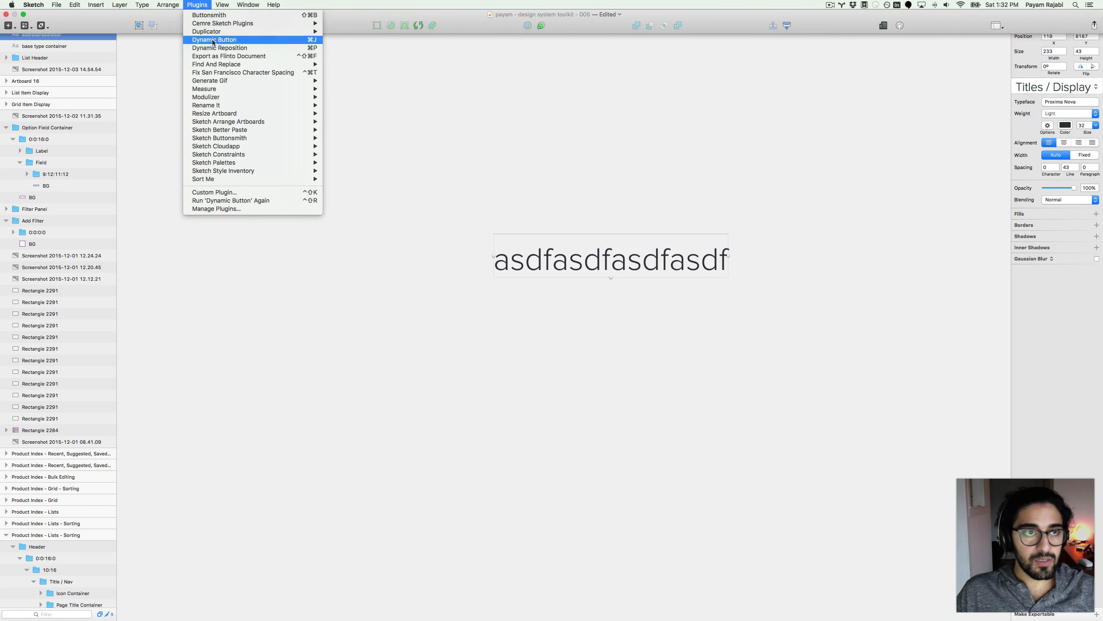
{"action": "left_click", "coordinate": [297, 42]}
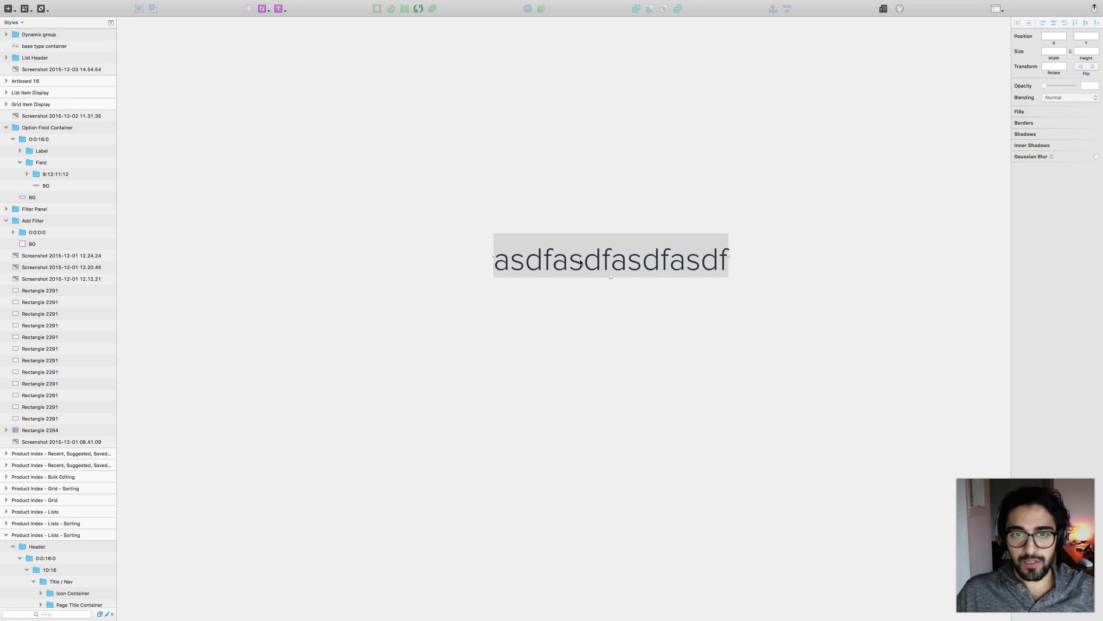
Step: Rename the text layer in the new dynamic group to 16:16:16:16 and rerun Dynamic Button to apply that padding
{"action": "double_click", "coordinate": [561, 265]}
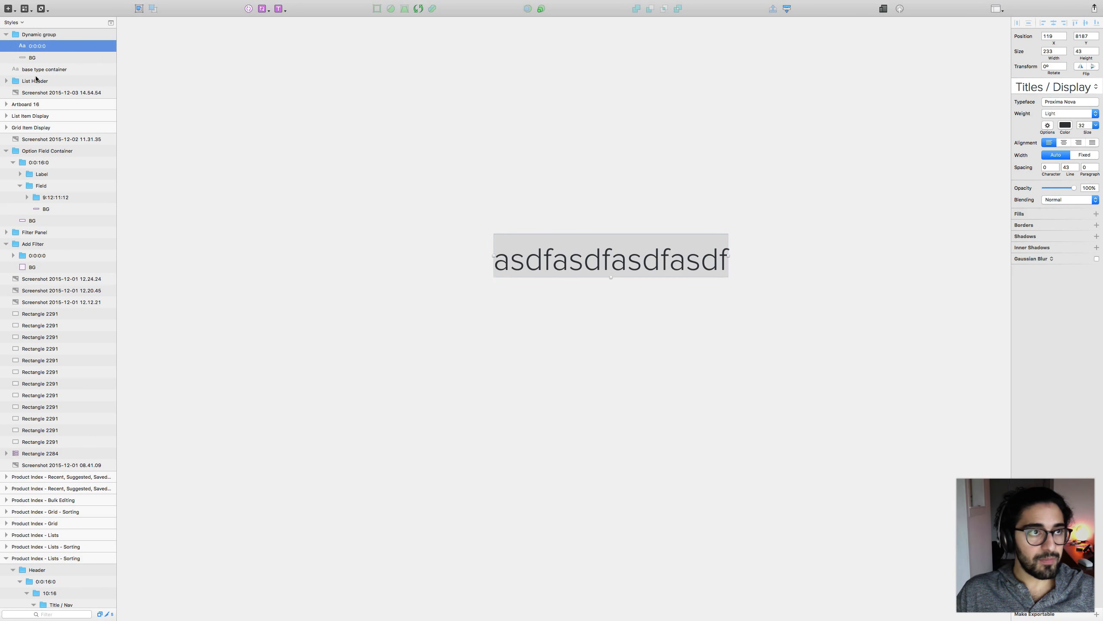
{"action": "left_click", "coordinate": [39, 36]}
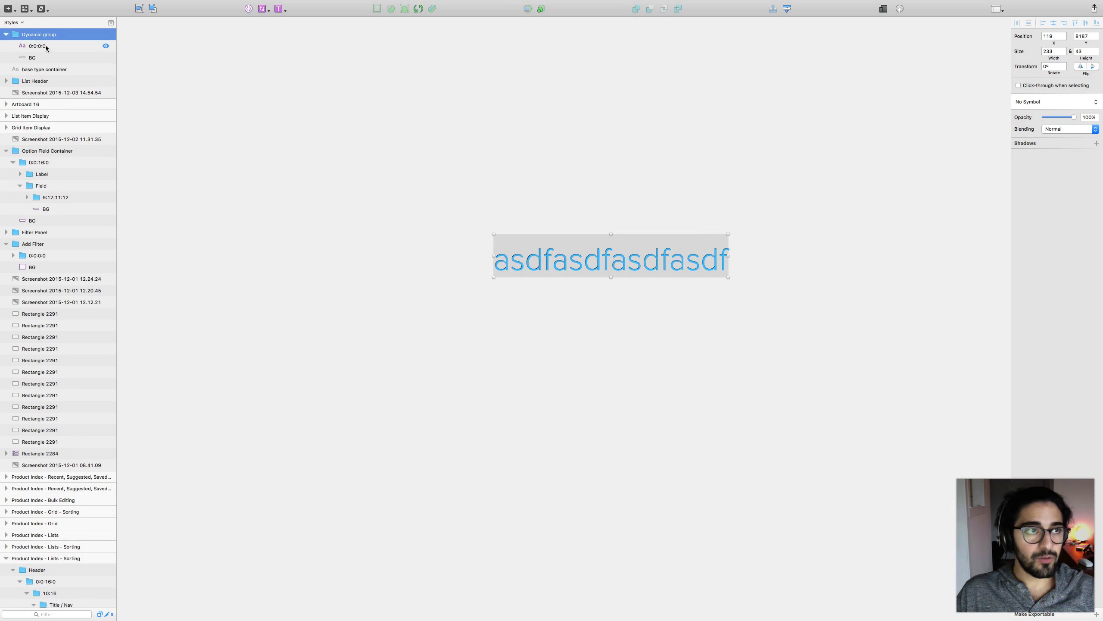
{"action": "left_click", "coordinate": [52, 45]}
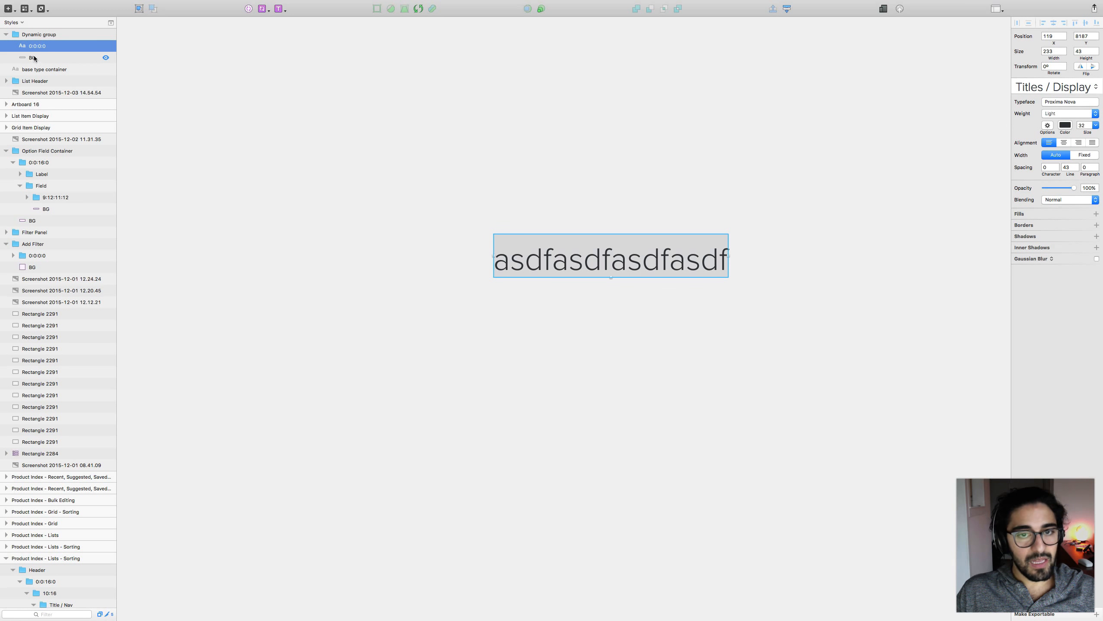
{"action": "left_click", "coordinate": [33, 59]}
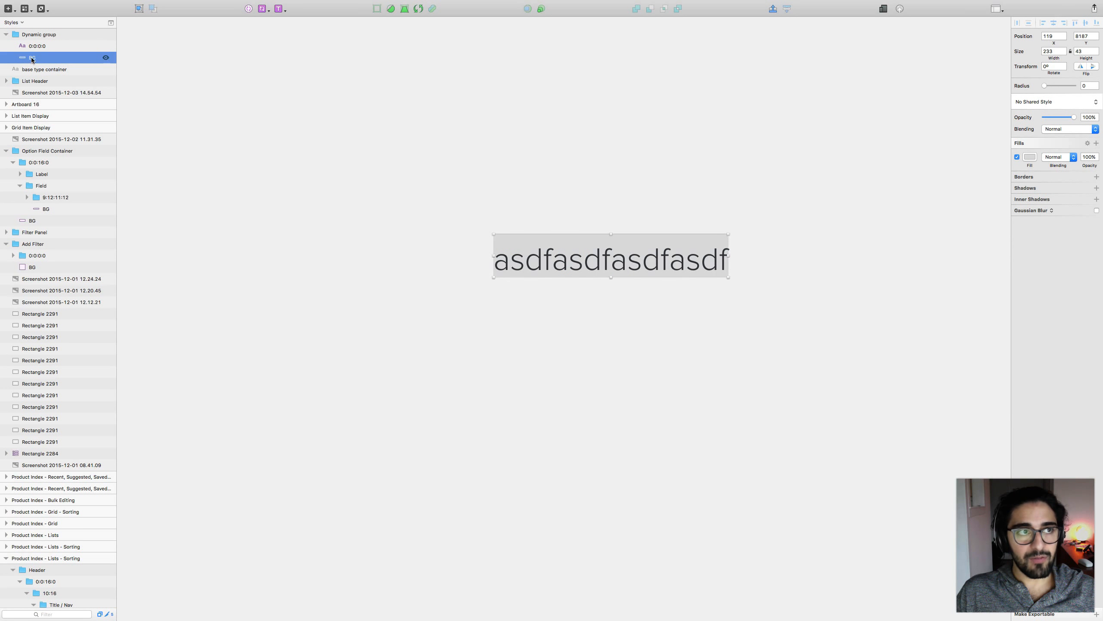
{"action": "left_click", "coordinate": [35, 48]}
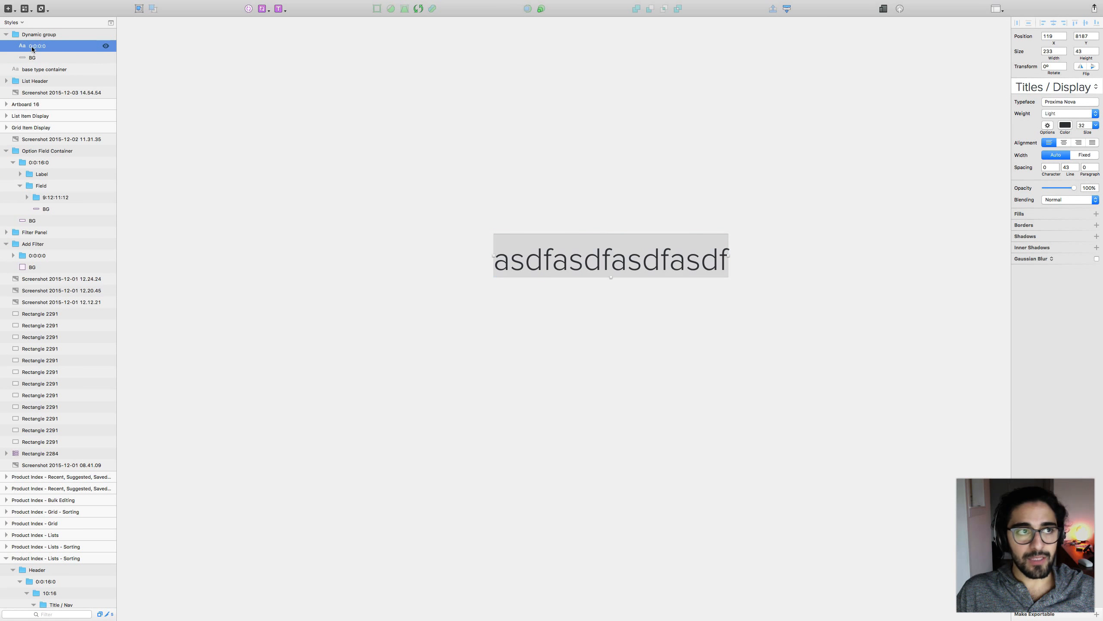
{"action": "double_click", "coordinate": [32, 47]}
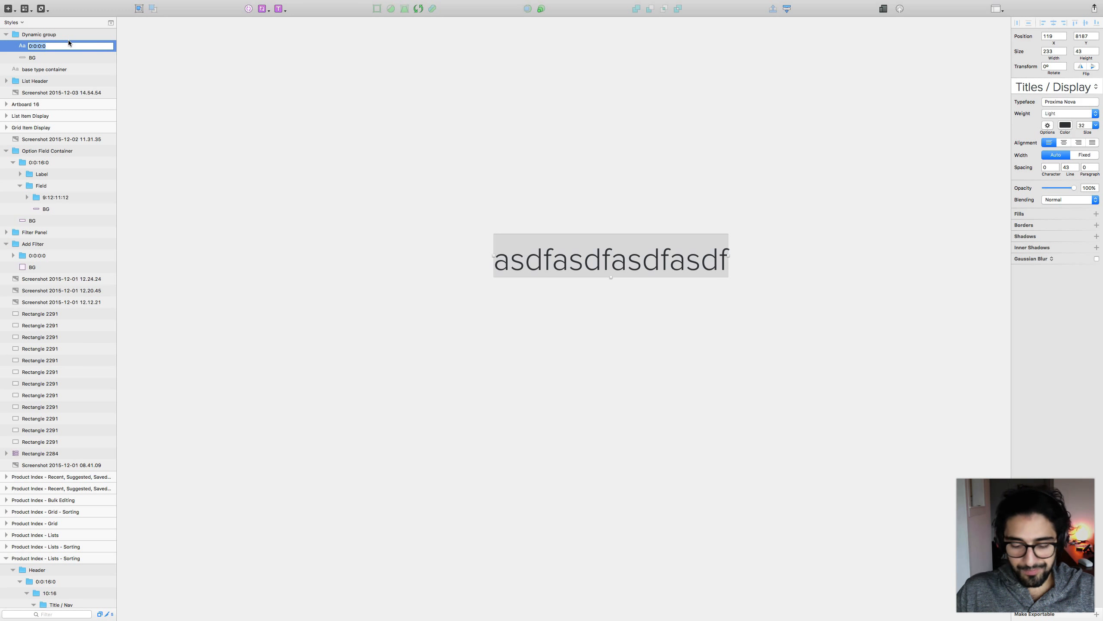
{"action": "type", "text": "16:16:16:16"}
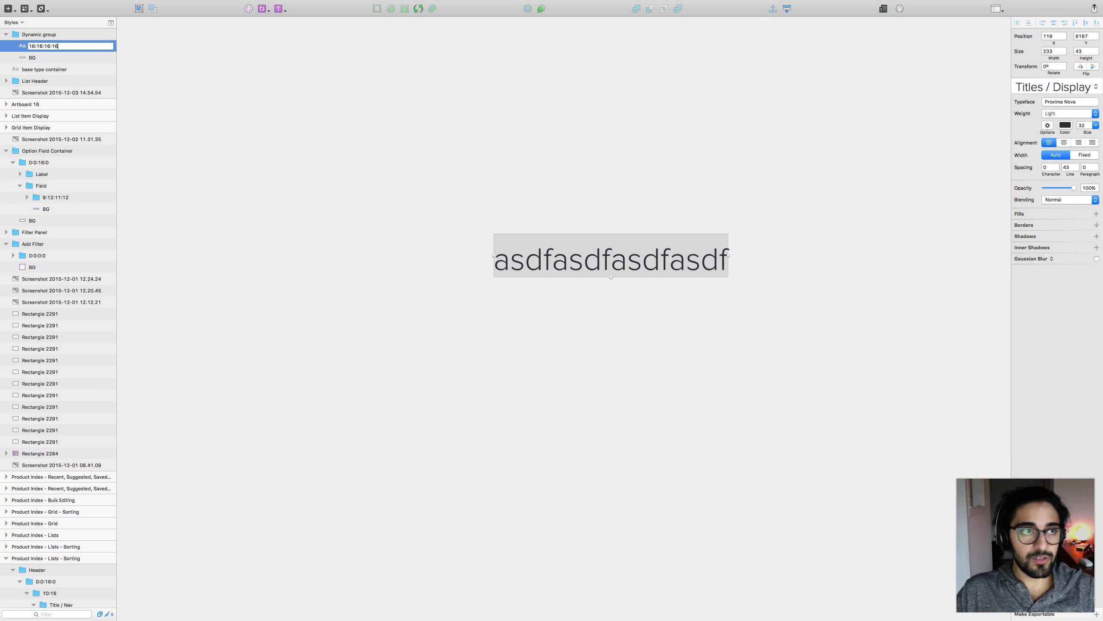
{"action": "key", "text": "Return"}
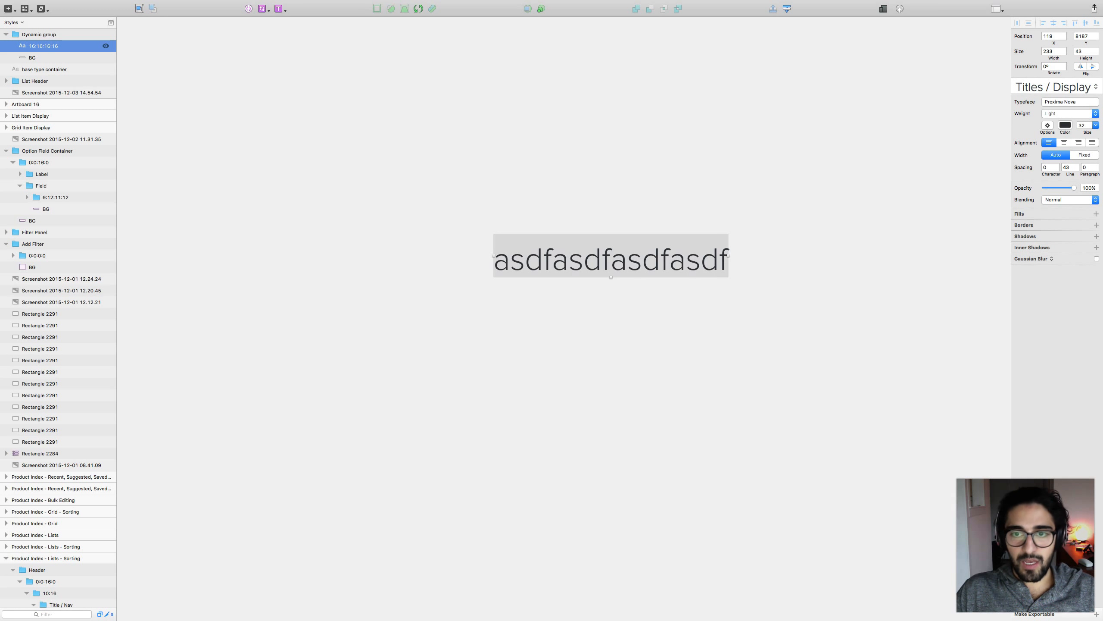
{"action": "key", "text": "super+j"}
{"action": "left_click", "coordinate": [825, 322]}
{"action": "left_click_drag", "start_coordinate": [843, 364], "coordinate": [756, 333]}
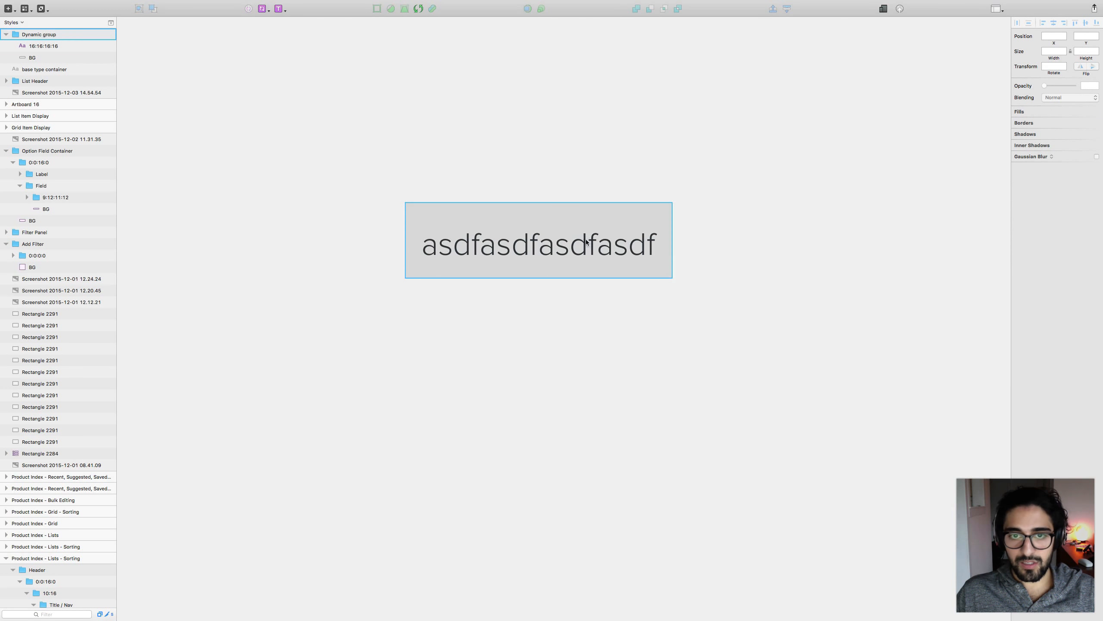
Step: Apply the Container / z1 shared style to the button's BG layer and set its corner radius to 4
{"action": "left_click", "coordinate": [564, 273]}
{"action": "left_click", "coordinate": [1049, 103]}
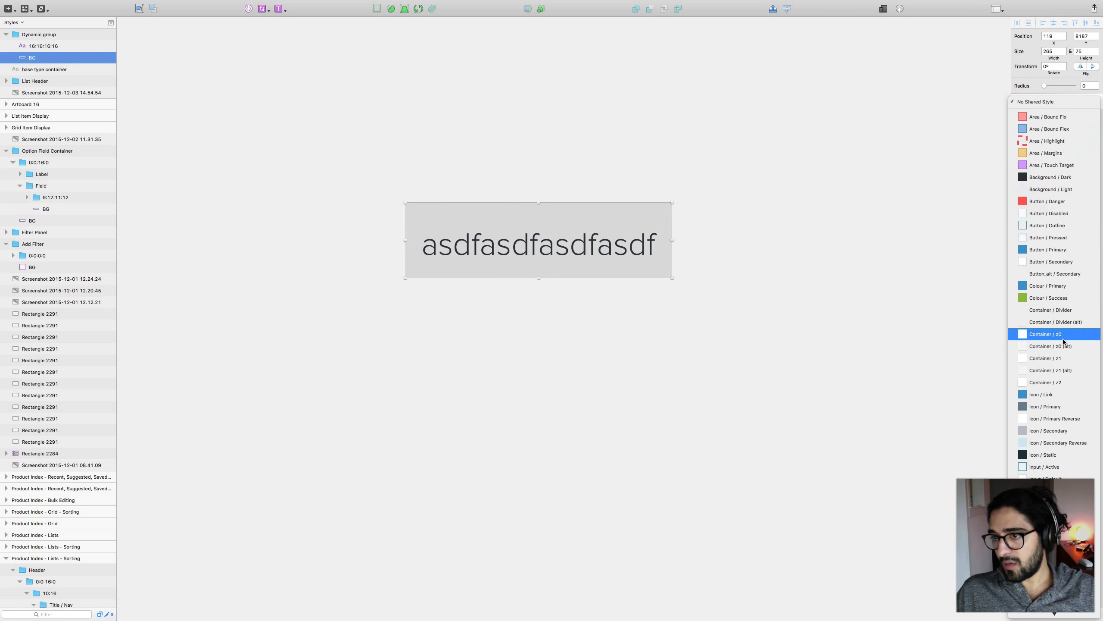
{"action": "left_click", "coordinate": [1065, 359]}
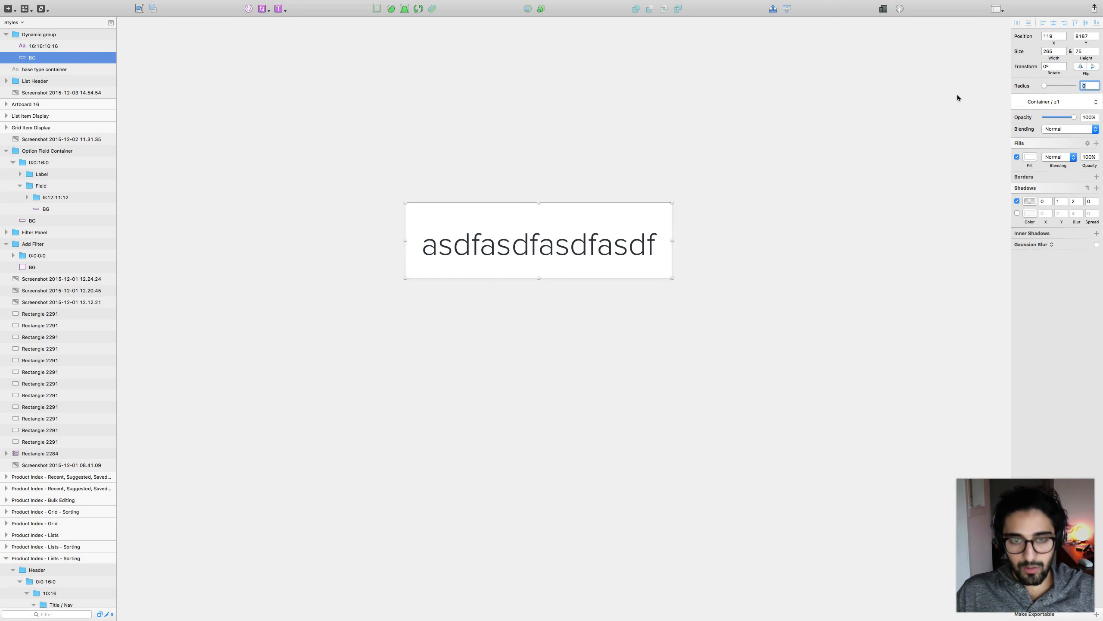
{"action": "type", "text": "4"}
{"action": "key", "text": "Return"}
{"action": "left_click", "coordinate": [780, 332]}
{"action": "scroll", "coordinate": [734, 343], "scroll_direction": "left", "scroll_amount": 3}
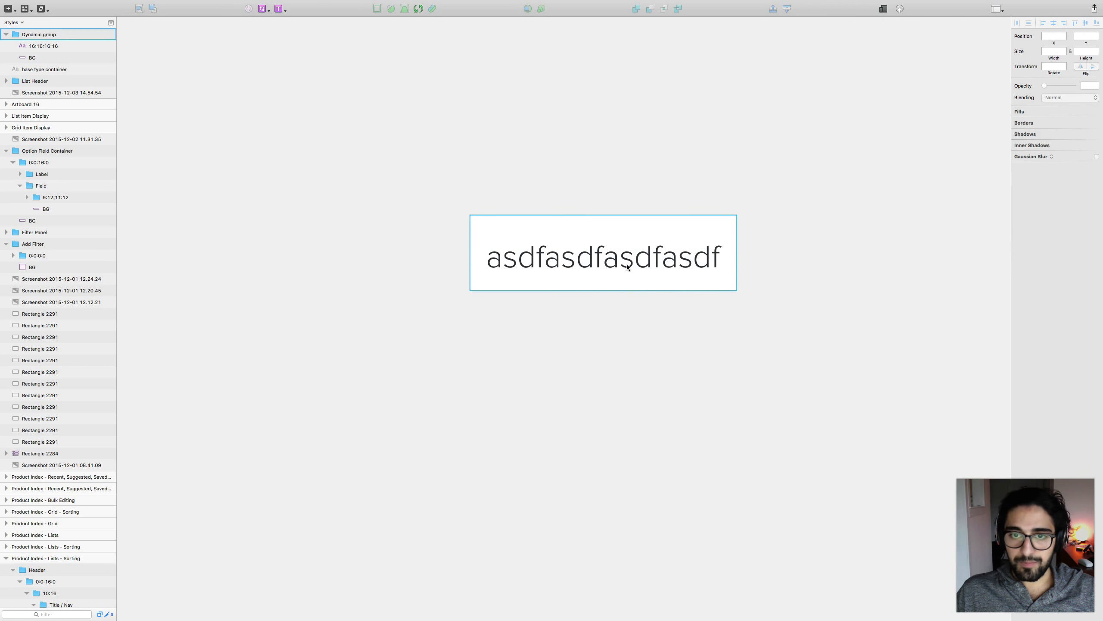
{"action": "left_click", "coordinate": [627, 263]}
{"action": "left_click", "coordinate": [784, 242]}
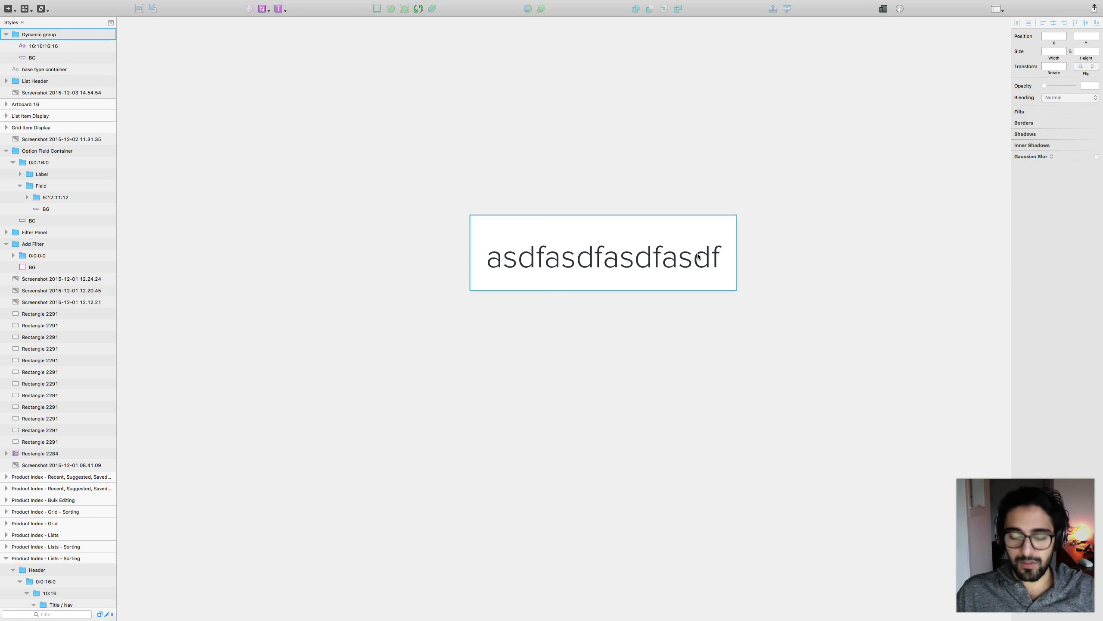
{"action": "key", "text": "super+0"}
{"action": "left_click_drag", "start_coordinate": [639, 305], "coordinate": [635, 298]}
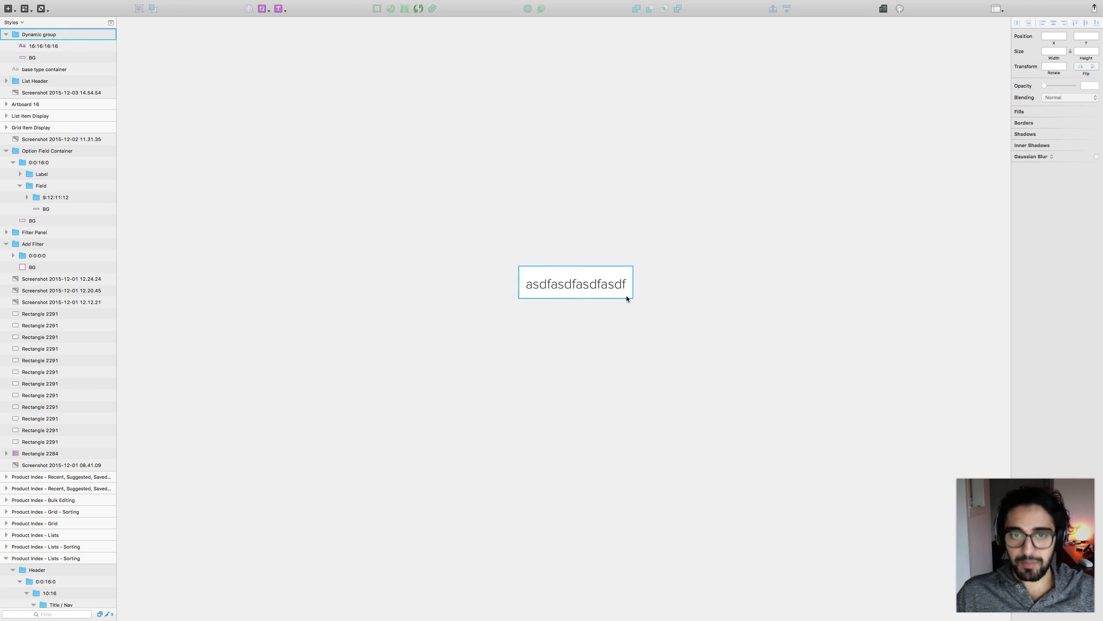
{"action": "left_click_drag", "start_coordinate": [596, 335], "coordinate": [594, 355]}
{"action": "scroll", "coordinate": [582, 357], "scroll_direction": "right", "scroll_amount": 5}
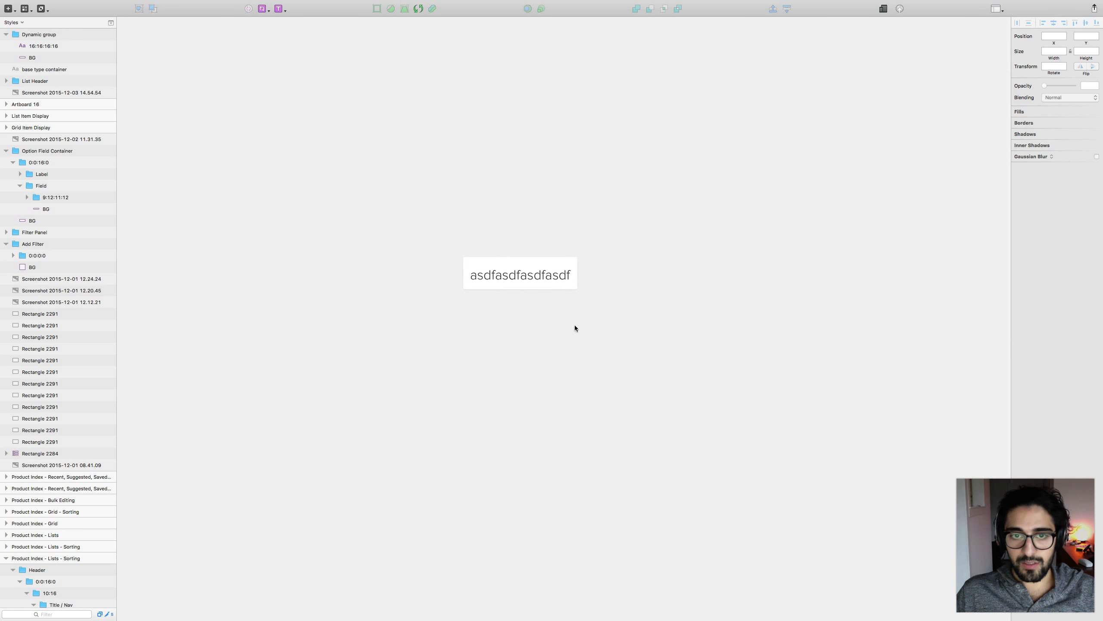
{"action": "left_click", "coordinate": [535, 305]}
{"action": "left_click", "coordinate": [580, 350]}
{"action": "left_click_drag", "start_coordinate": [567, 350], "coordinate": [609, 355]}
{"action": "left_click", "coordinate": [539, 313]}
Step: Change the button's BG layer to the Button / Secondary shared style
{"action": "double_click", "coordinate": [556, 300]}
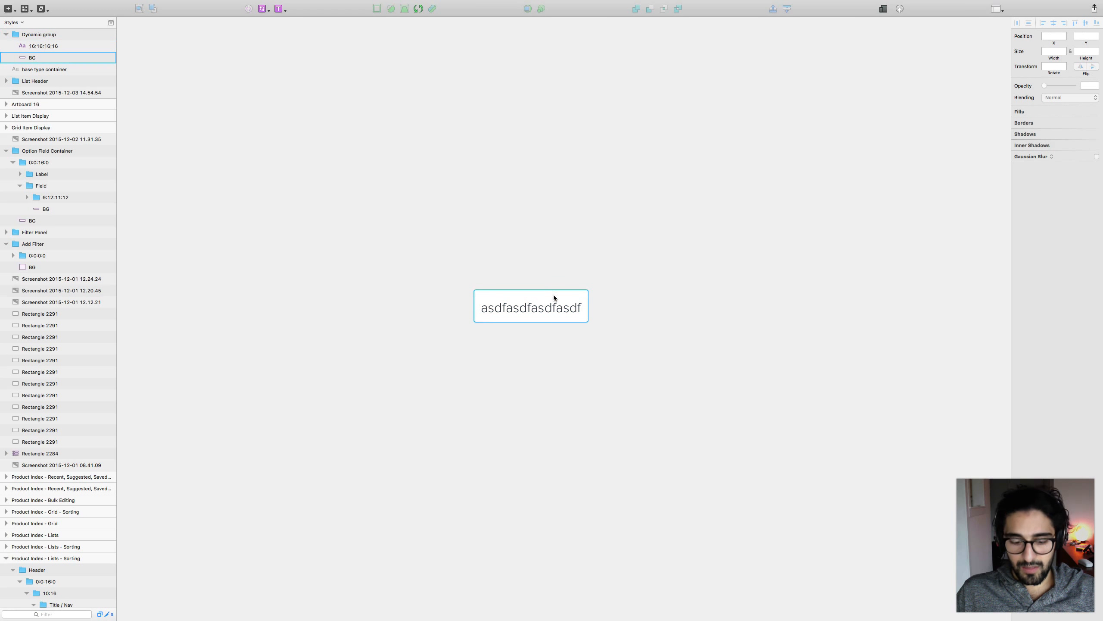
{"action": "left_click", "coordinate": [1042, 100]}
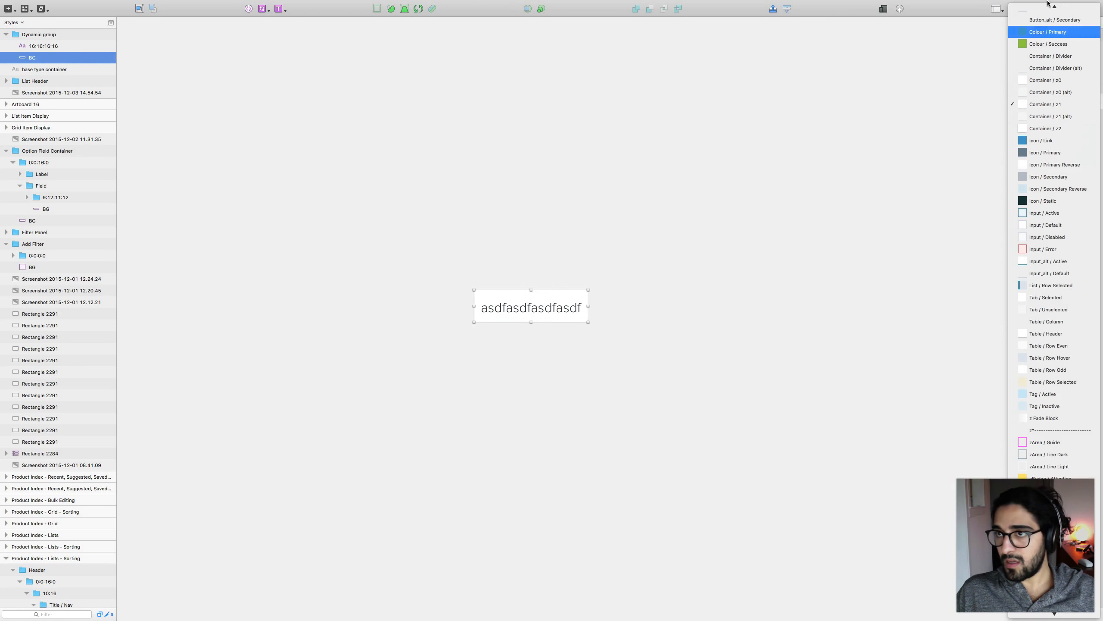
{"action": "scroll", "coordinate": [1051, 125], "scroll_direction": "up", "scroll_amount": 5}
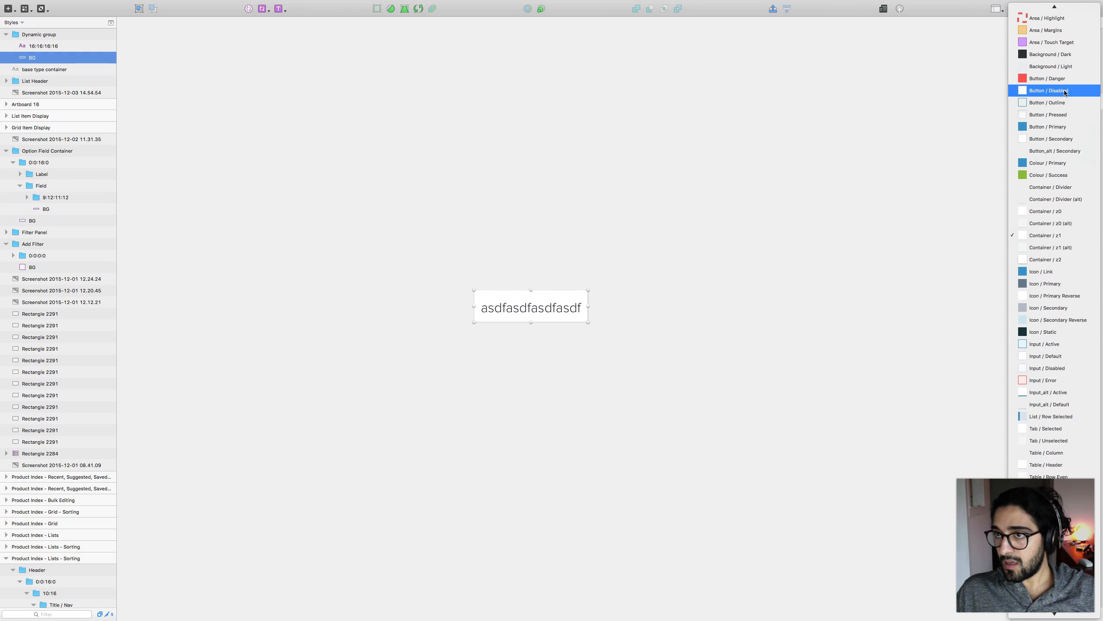
{"action": "left_click", "coordinate": [1066, 139]}
{"action": "left_click", "coordinate": [640, 292]}
Step: Apply the Body / Link text style to the button's text layer
{"action": "left_click", "coordinate": [547, 306]}
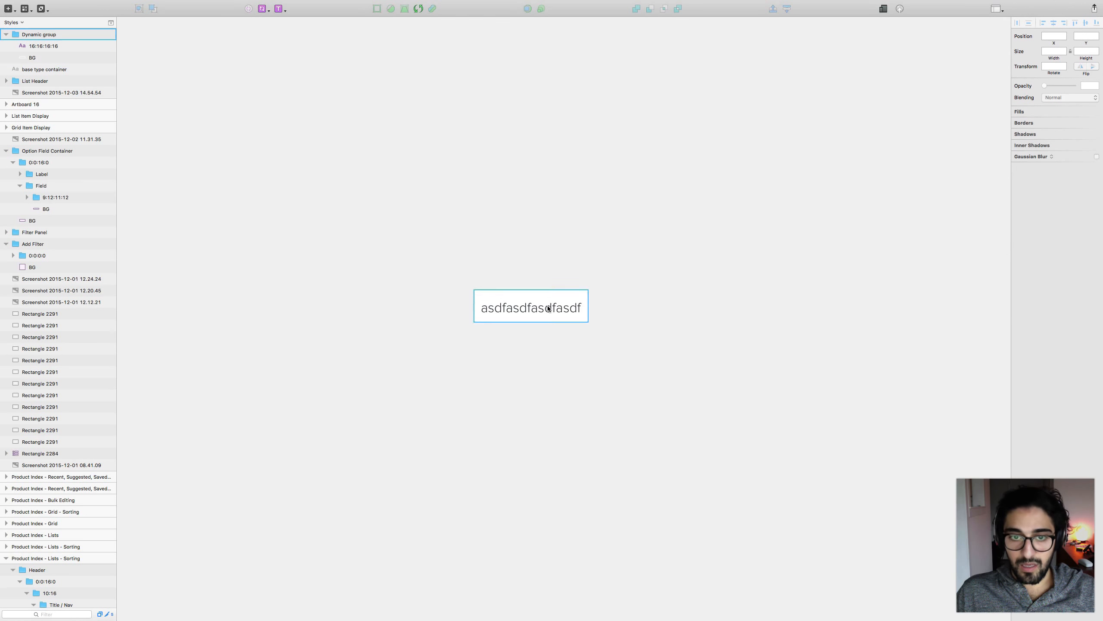
{"action": "left_click", "coordinate": [547, 307]}
{"action": "left_click", "coordinate": [1057, 89]}
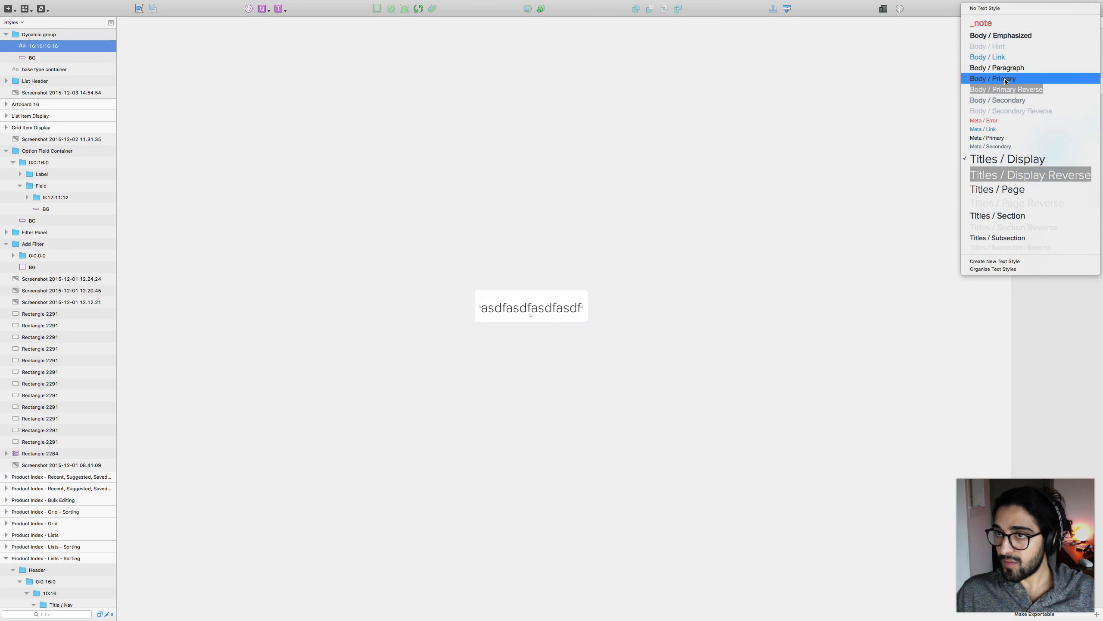
{"action": "left_click", "coordinate": [999, 57]}
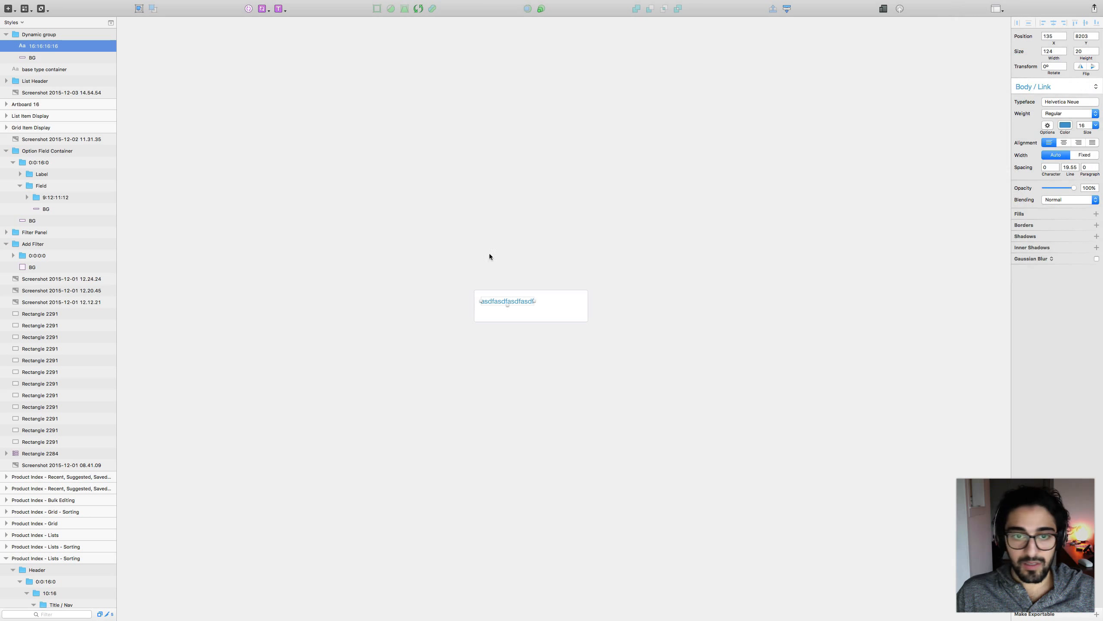
Step: Rename the button's text layer to 9:12:11:12 and rerun Dynamic Button to refit the background
{"action": "double_click", "coordinate": [34, 44]}
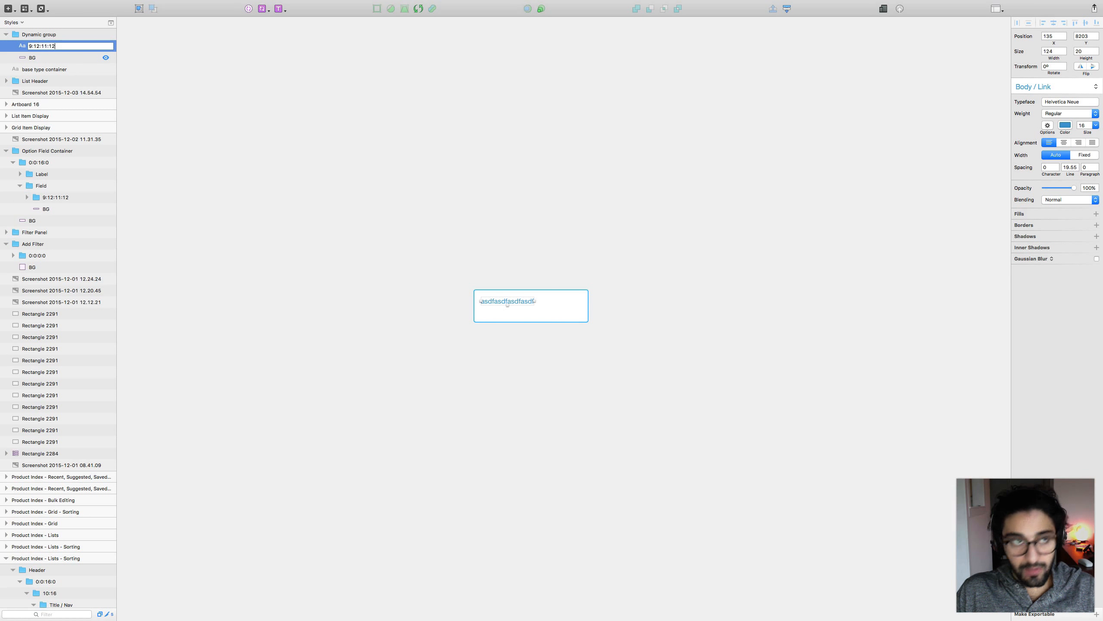
{"action": "key", "text": "Return"}
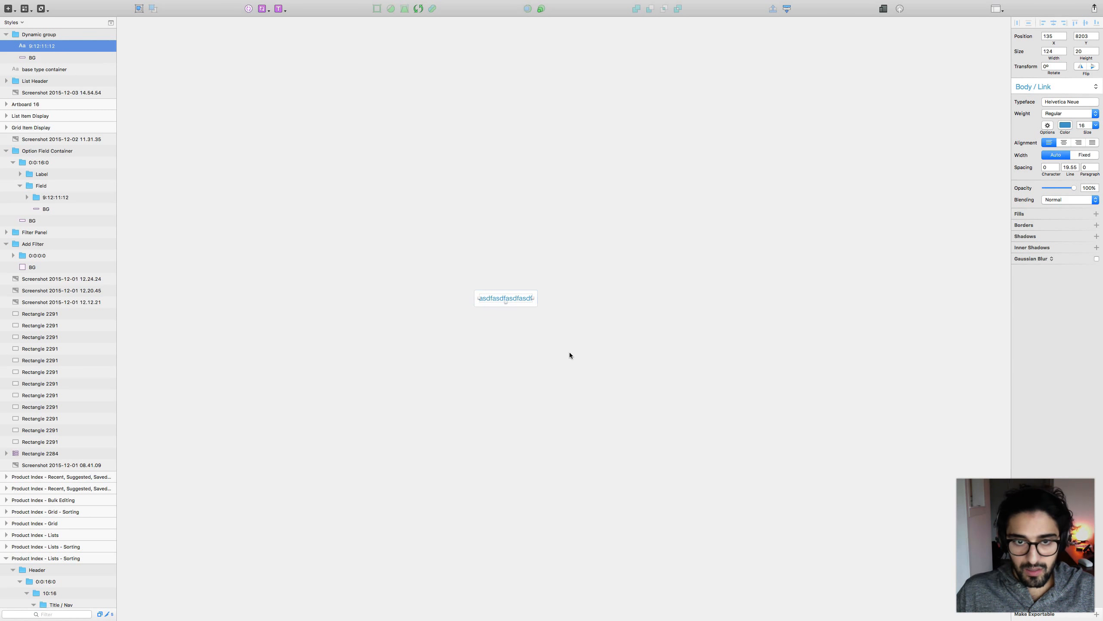
Step: Duplicate the whole dynamic button group and place the copy to the right of the original
{"action": "key", "text": "Escape"}
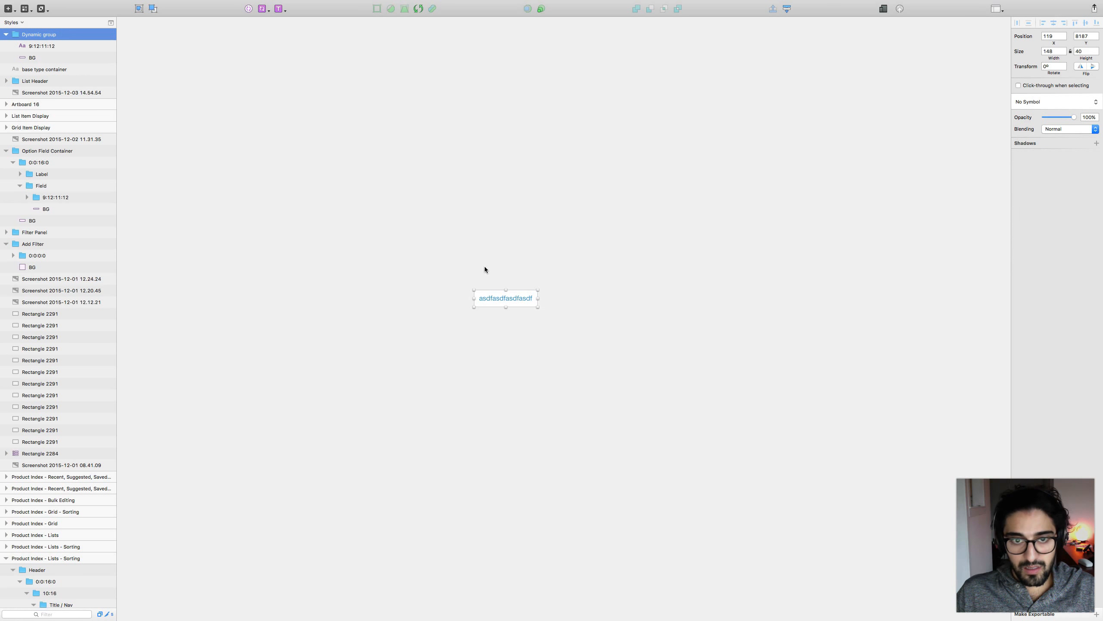
{"action": "key", "text": "super+d"}
{"action": "left_click_drag", "start_coordinate": [415, 232], "coordinate": [727, 385]}
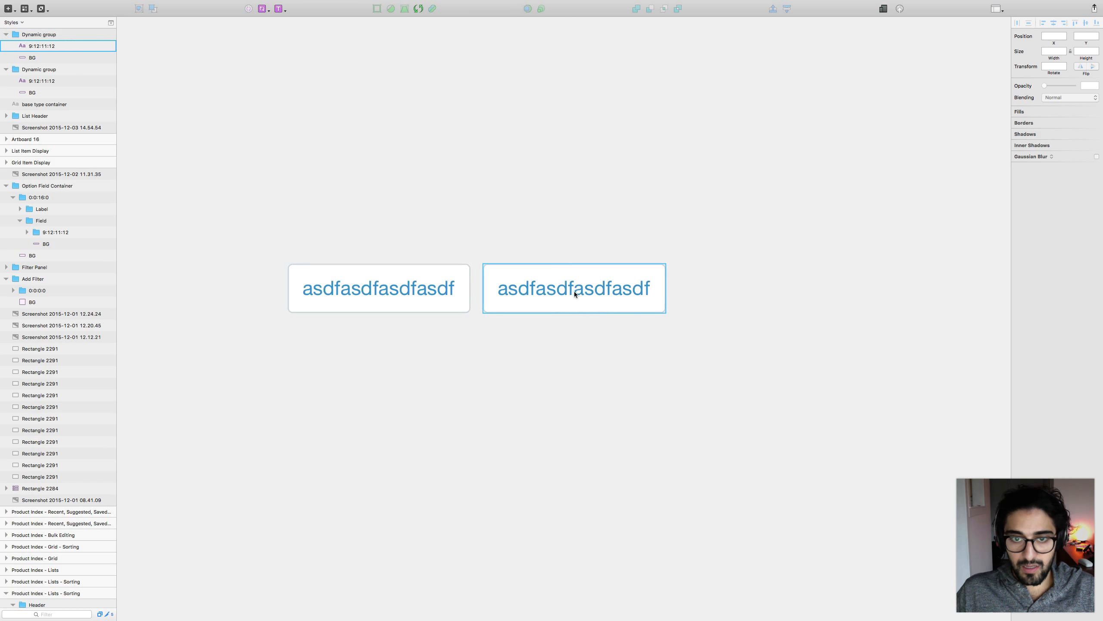
Step: Change the original button's label to "Cancel" and wrap the label layer in its own group
{"action": "double_click", "coordinate": [458, 291]}
{"action": "double_click", "coordinate": [407, 291]}
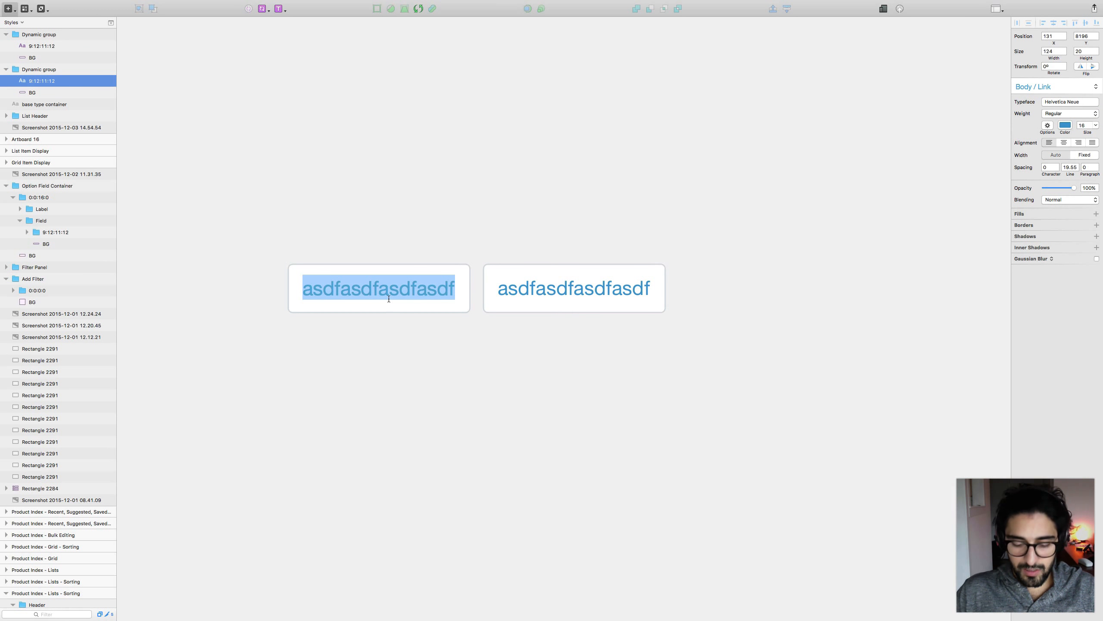
{"action": "type", "text": "Cancel"}
{"action": "key", "text": "Escape"}
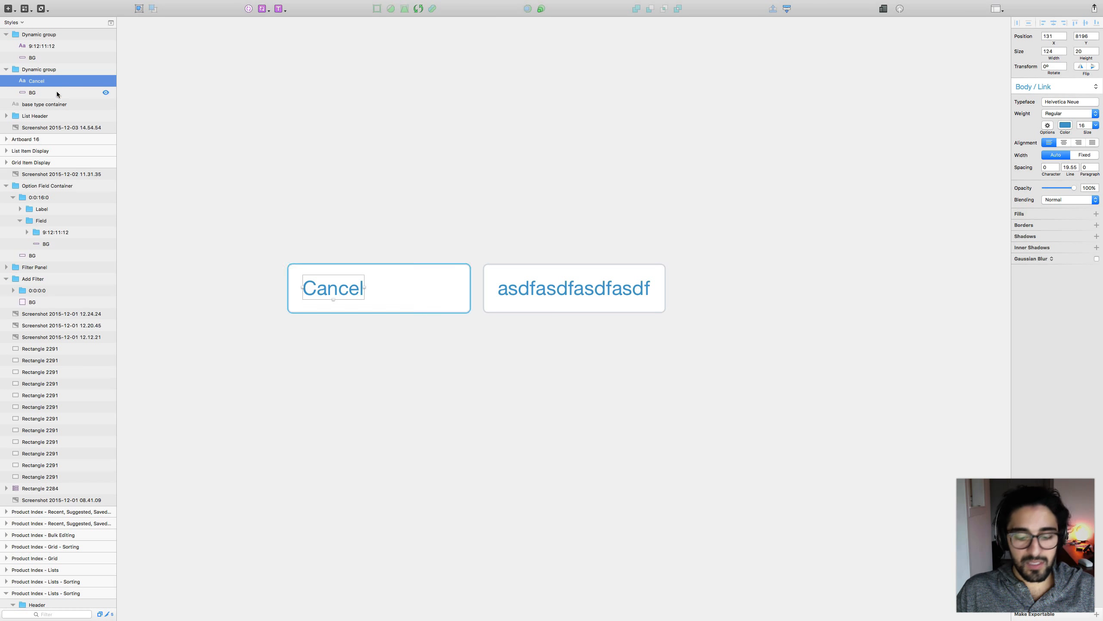
{"action": "key", "text": "super+g"}
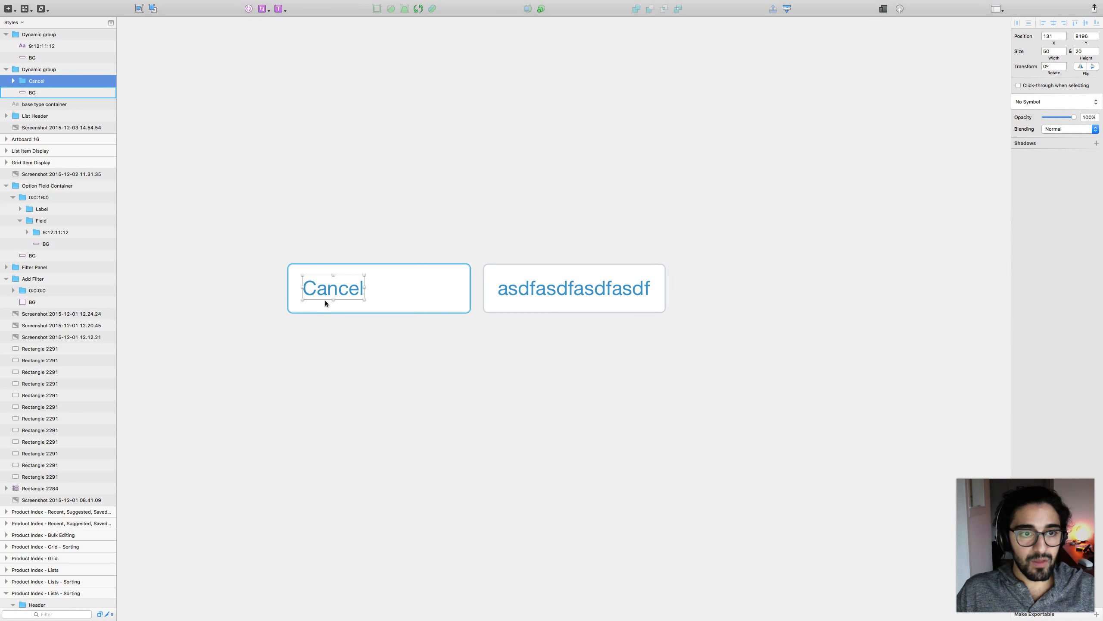
Step: Rename the group around the Cancel label to 9:12:11:12 and rerun Dynamic Button to refit its background
{"action": "left_click", "coordinate": [13, 81]}
{"action": "left_click", "coordinate": [38, 47]}
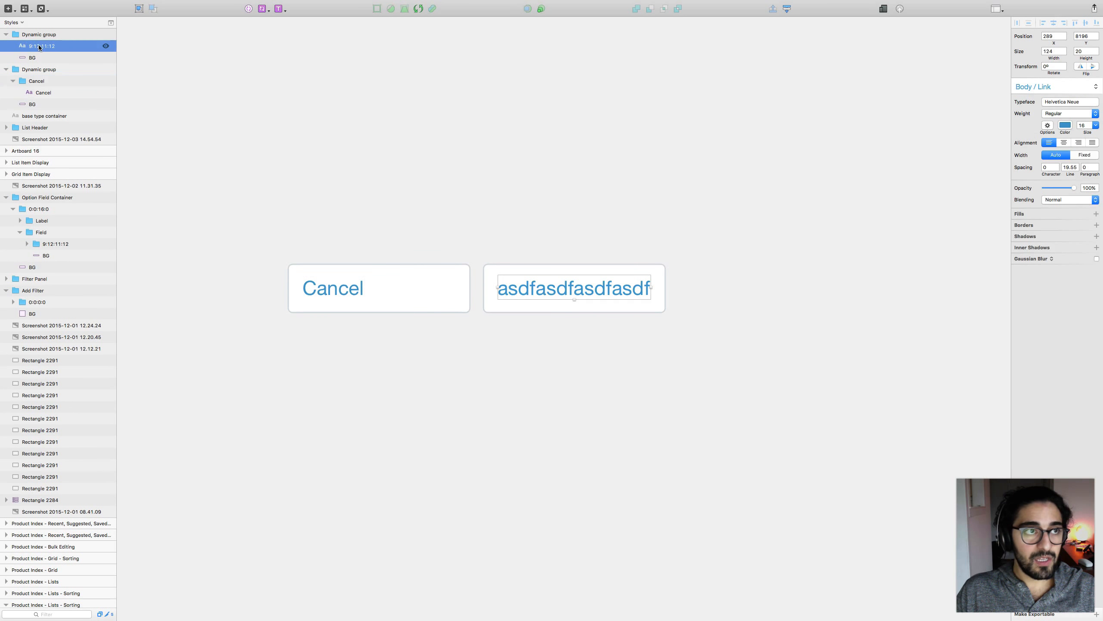
{"action": "left_click", "coordinate": [33, 81]}
{"action": "double_click", "coordinate": [34, 82]}
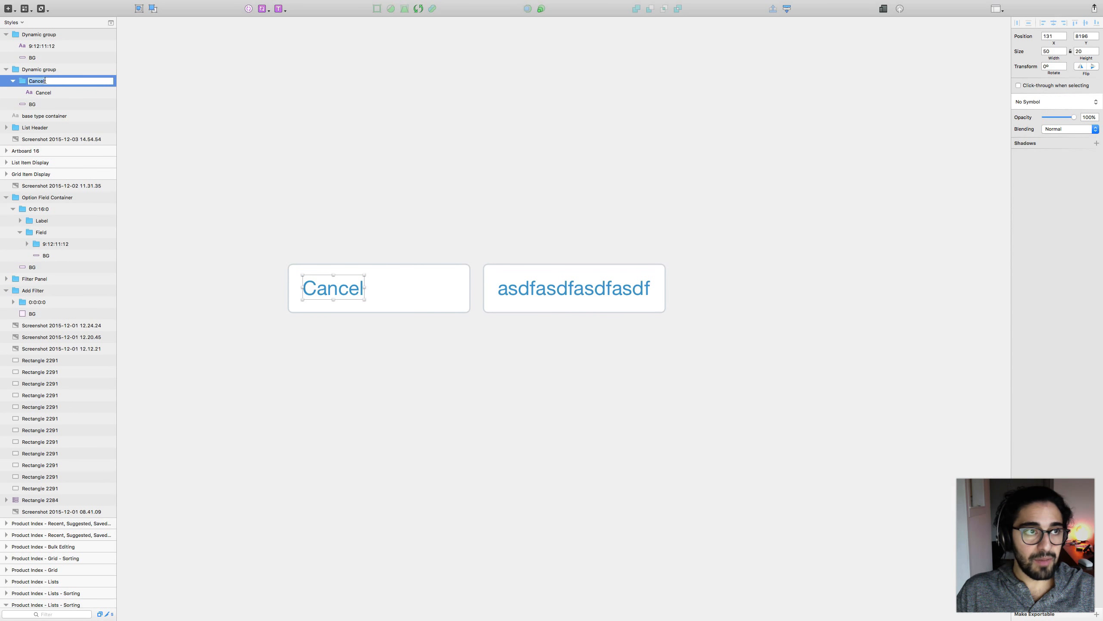
{"action": "type", "text": "9:12:11:12"}
{"action": "key", "text": "Return"}
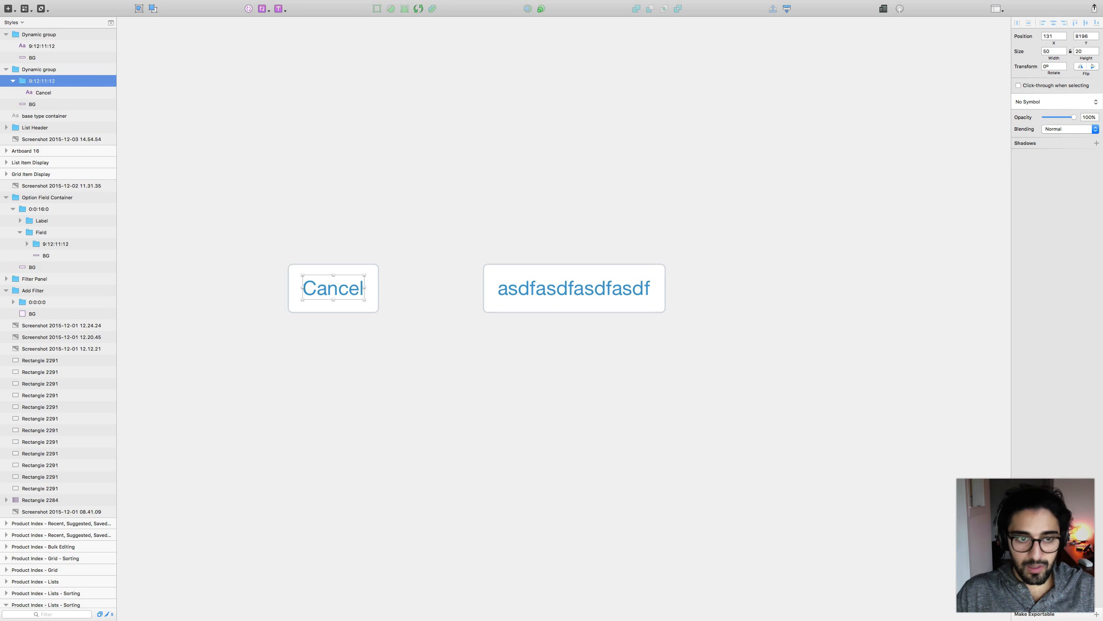
{"action": "left_click", "coordinate": [421, 349]}
Step: Apply the Button / Primary style to the duplicated button's background and the Body / Primary Reverse text style to its label
{"action": "left_click", "coordinate": [555, 292]}
{"action": "left_click", "coordinate": [1058, 102]}
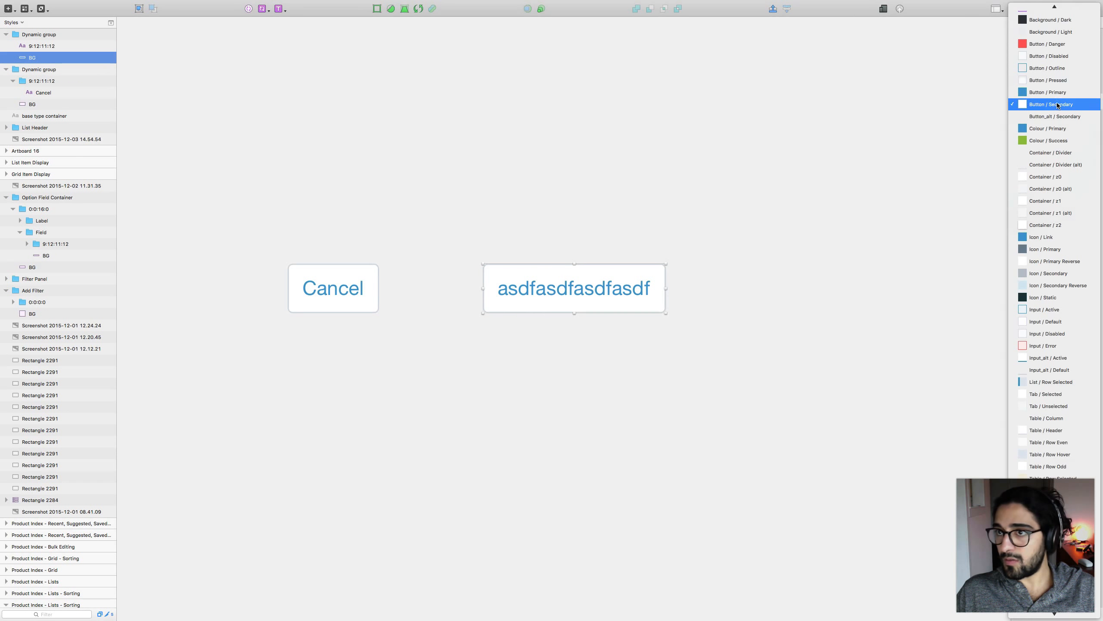
{"action": "left_click", "coordinate": [1054, 97]}
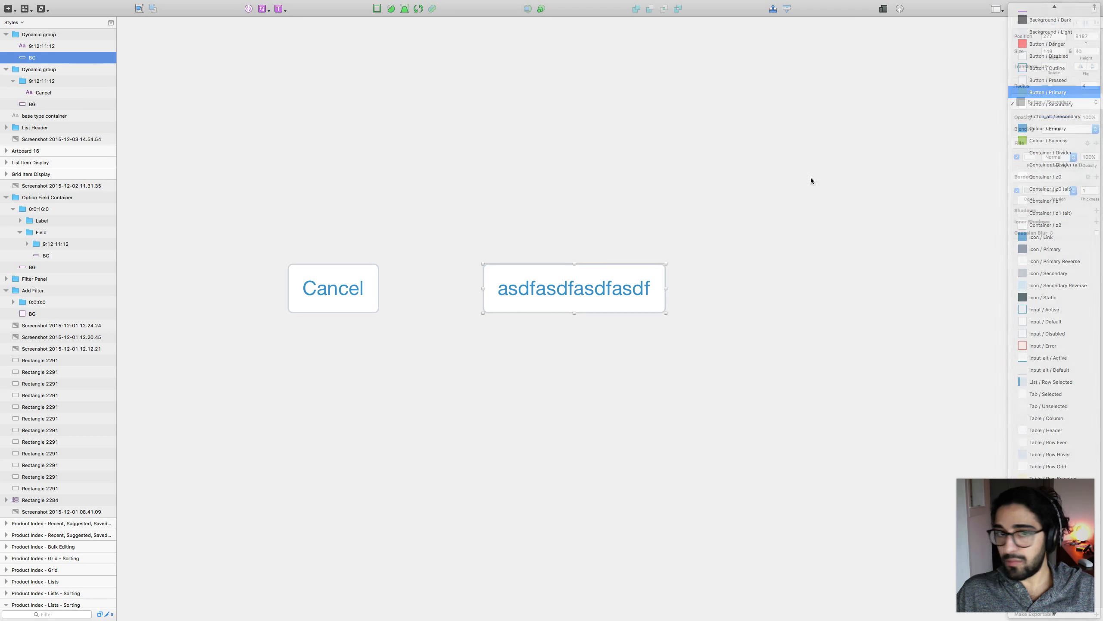
{"action": "left_click", "coordinate": [574, 285]}
{"action": "left_click", "coordinate": [1049, 102]}
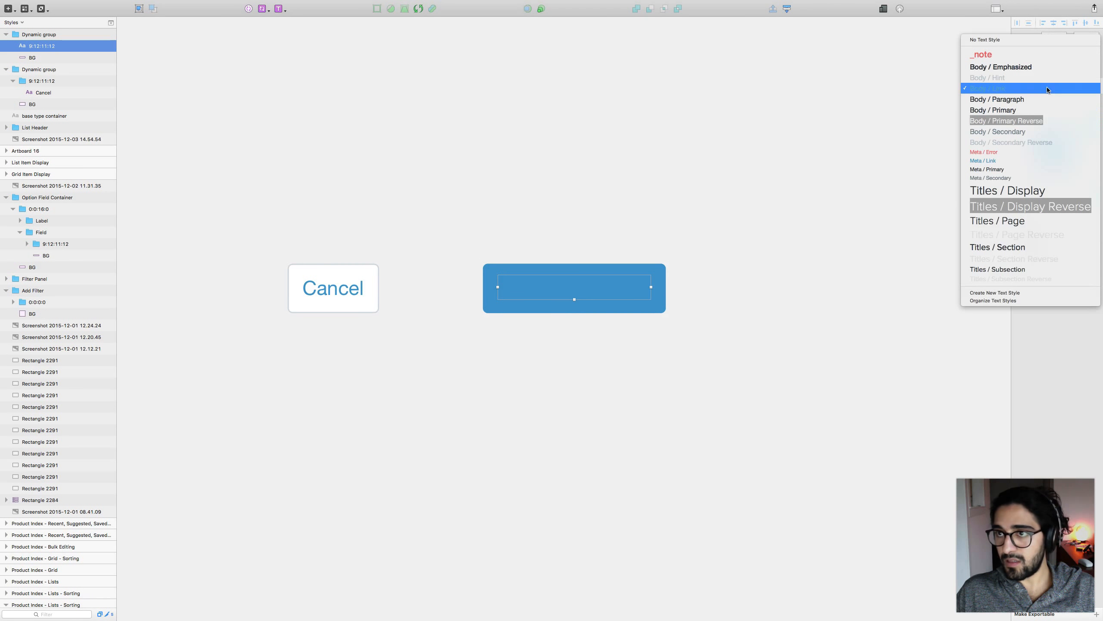
{"action": "left_click", "coordinate": [1012, 119]}
Step: Change the blue button's label to "Save" and wrap the label layer in its own group
{"action": "double_click", "coordinate": [577, 299]}
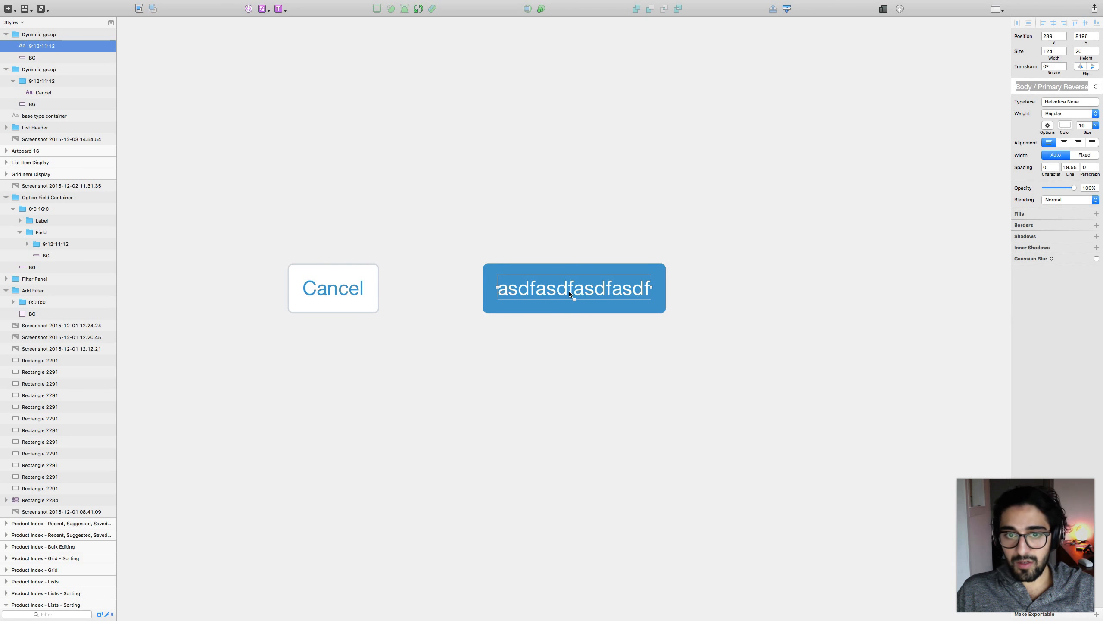
{"action": "key", "text": "super+a"}
{"action": "type", "text": "Save"}
{"action": "key", "text": "F1"}
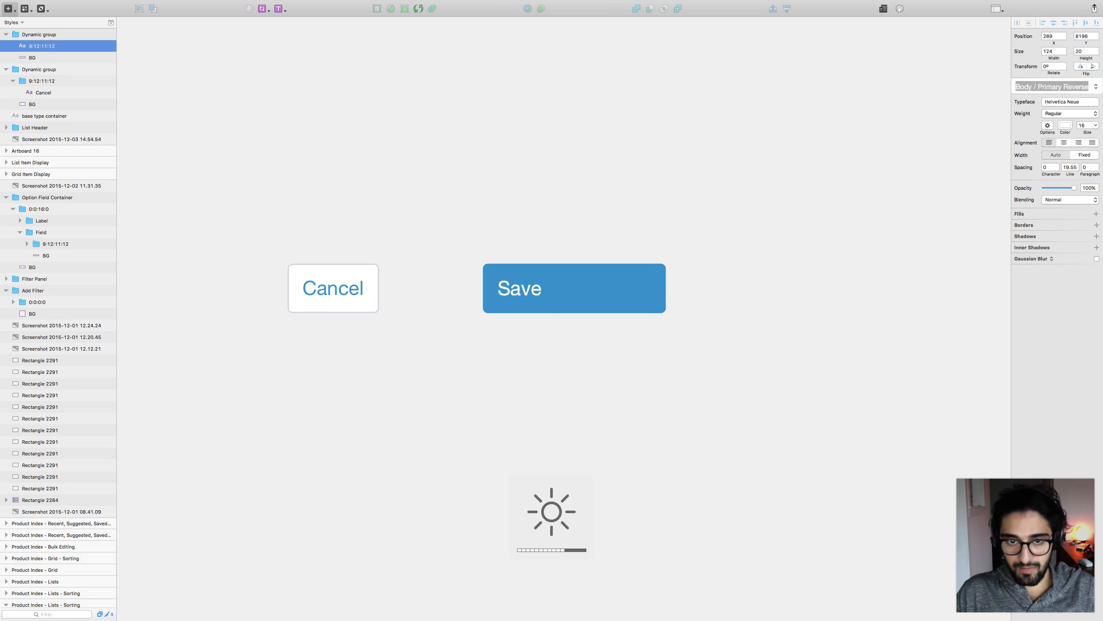
{"action": "key", "text": "Escape"}
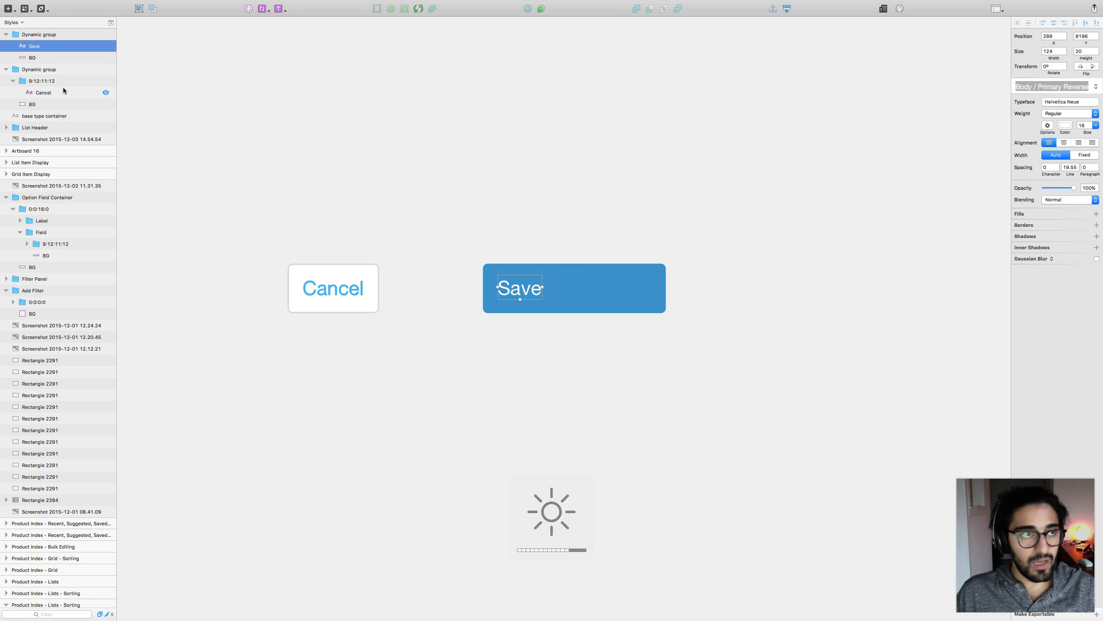
{"action": "key", "text": "super+g"}
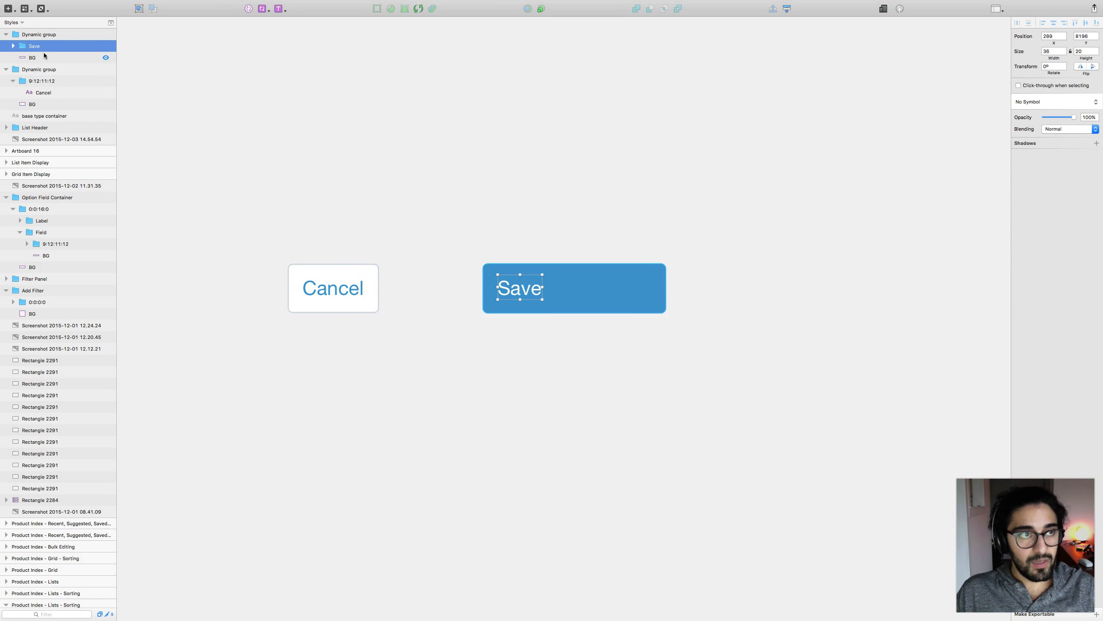
Step: Copy the Cancel label group's name 9:12:11:12 onto the Save label group and rerun Dynamic Button to refit its background
{"action": "double_click", "coordinate": [38, 81]}
{"action": "key", "text": "super+c"}
{"action": "double_click", "coordinate": [34, 46]}
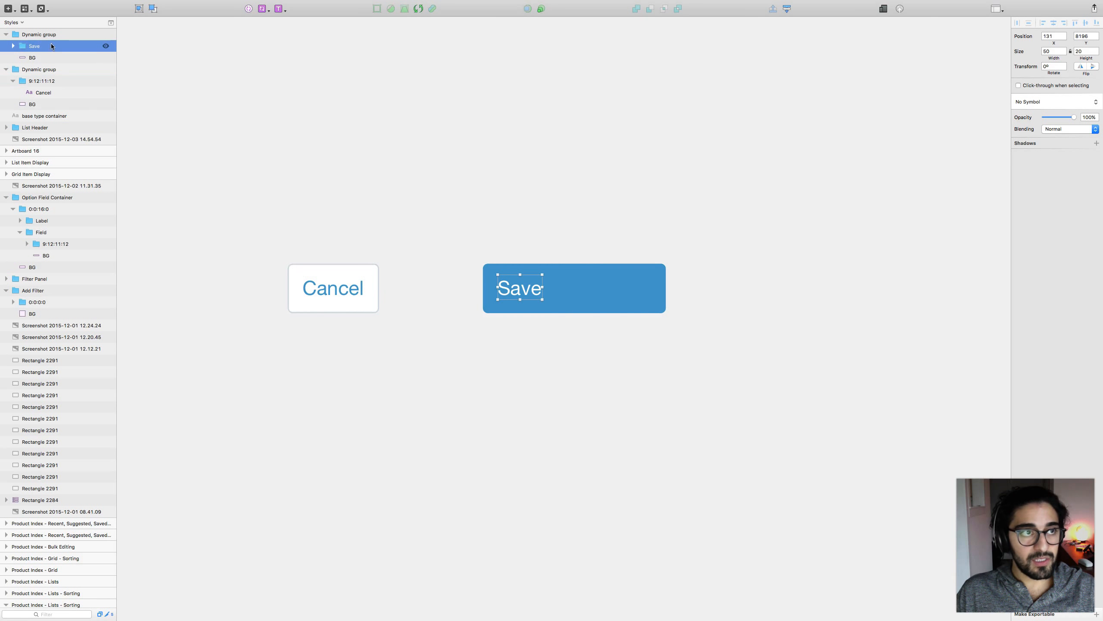
{"action": "key", "text": "super+v"}
{"action": "key", "text": "Return"}
{"action": "key", "text": "super+j"}
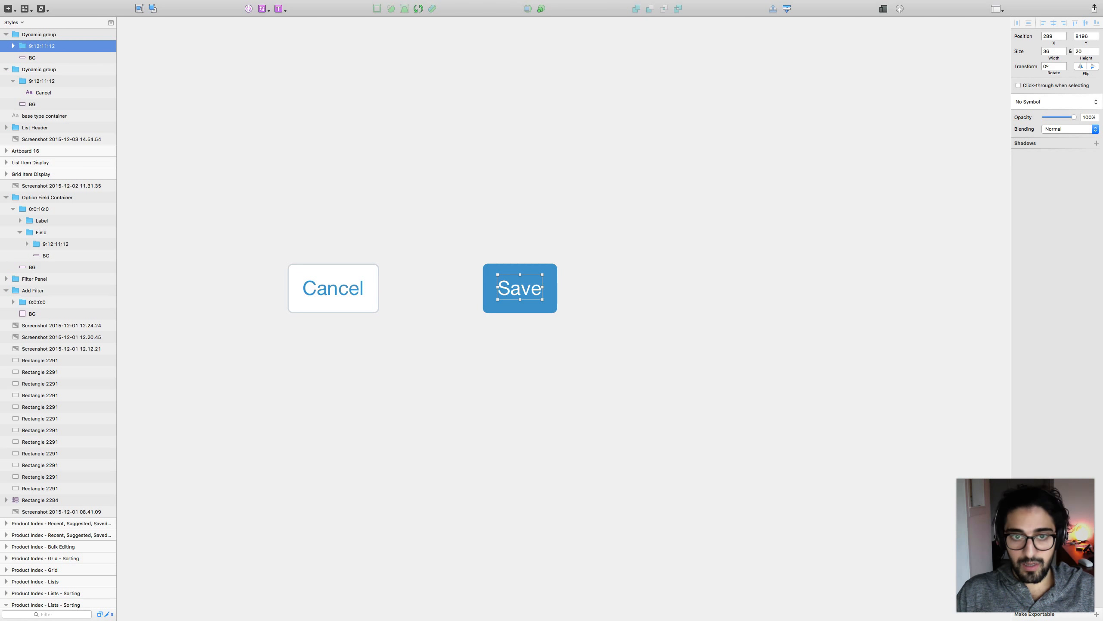
{"action": "left_click", "coordinate": [641, 300]}
Step: Move the Cancel button close beside the Save button, at X position 187
{"action": "left_click_drag", "start_coordinate": [273, 217], "coordinate": [382, 358]}
{"action": "left_click_drag", "start_coordinate": [350, 295], "coordinate": [435, 293]}
{"action": "key", "text": "shift+Left"}
{"action": "key", "text": "Left"}
{"action": "key", "text": "Left"}
{"action": "key", "text": "Left"}
{"action": "key", "text": "Left"}
{"action": "key", "text": "Left"}
{"action": "key", "text": "Left"}
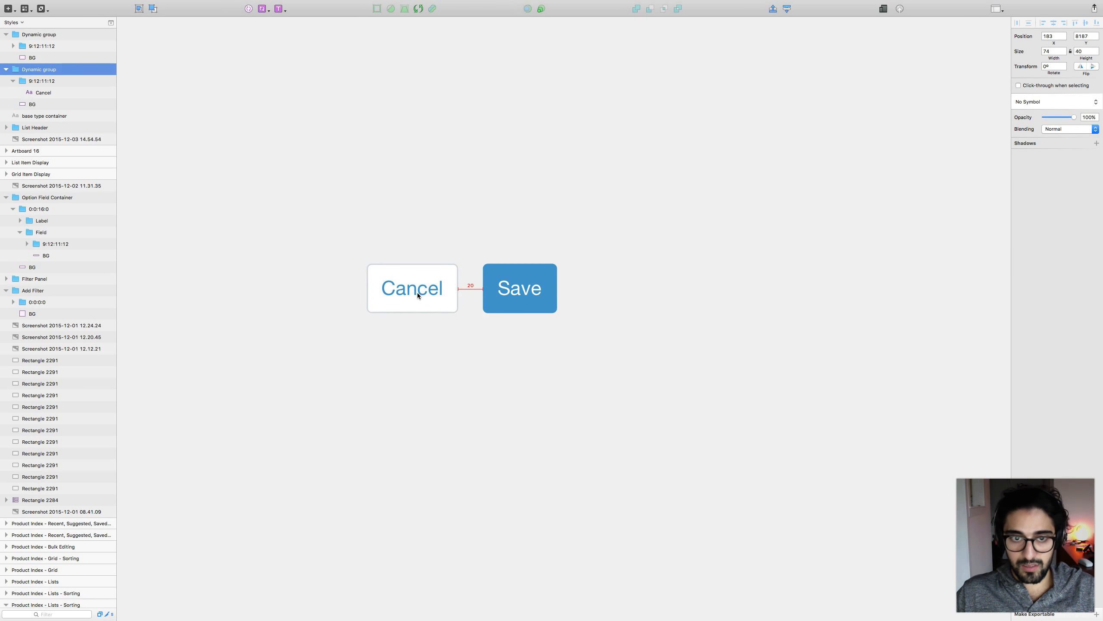
Step: Select the Cancel and Save buttons together and wrap them in an outer dynamic group with Dynamic Button
{"action": "key", "text": "super+minus"}
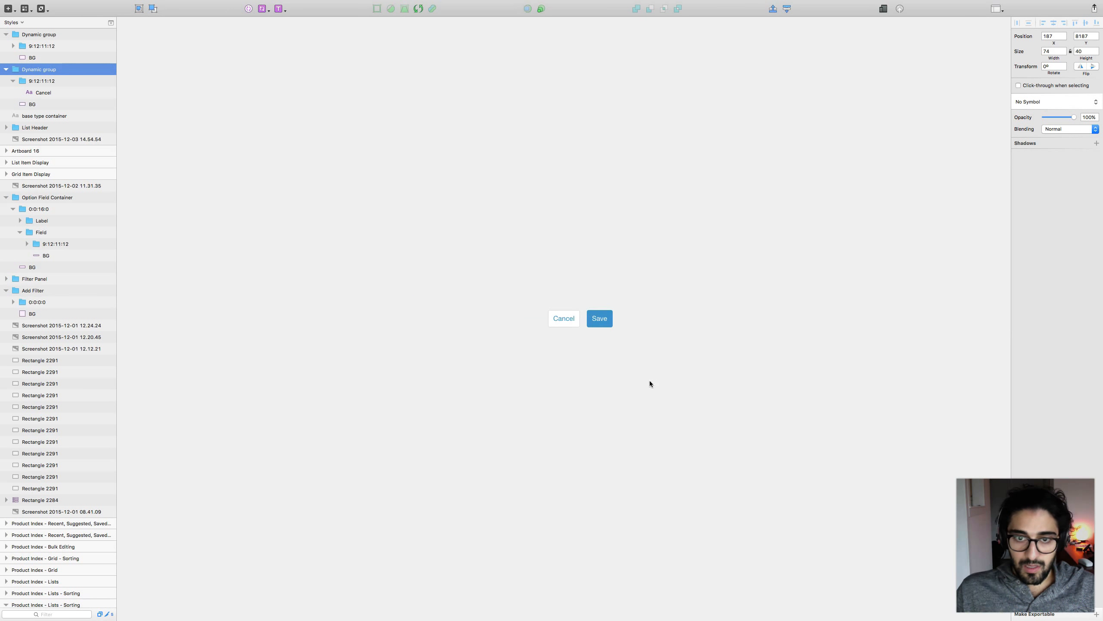
{"action": "left_click_drag", "start_coordinate": [650, 364], "coordinate": [737, 382]}
{"action": "left_click_drag", "start_coordinate": [754, 305], "coordinate": [602, 367]}
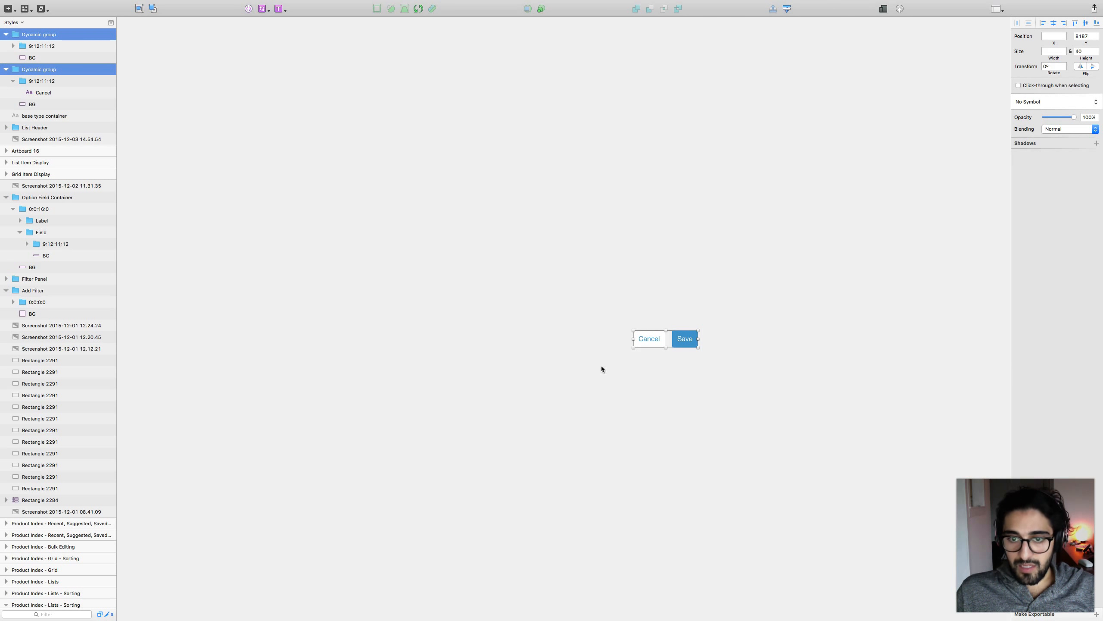
{"action": "left_click", "coordinate": [592, 366]}
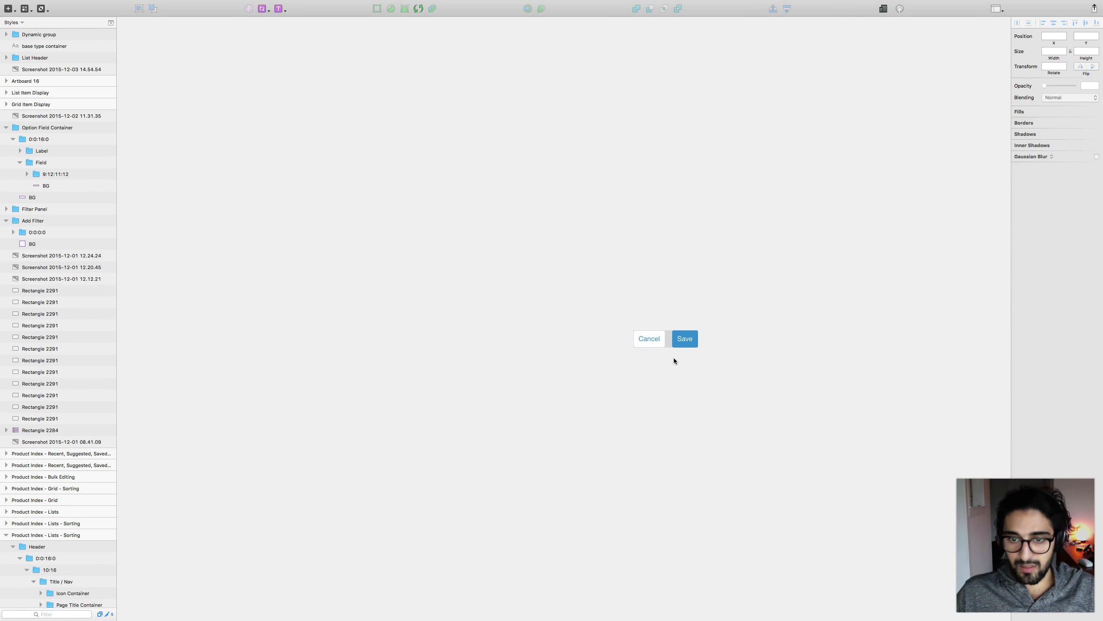
Step: Apply the Area / Bound Flex shared style to the outer dynamic group's background
{"action": "left_click", "coordinate": [668, 340]}
{"action": "left_click", "coordinate": [1055, 102]}
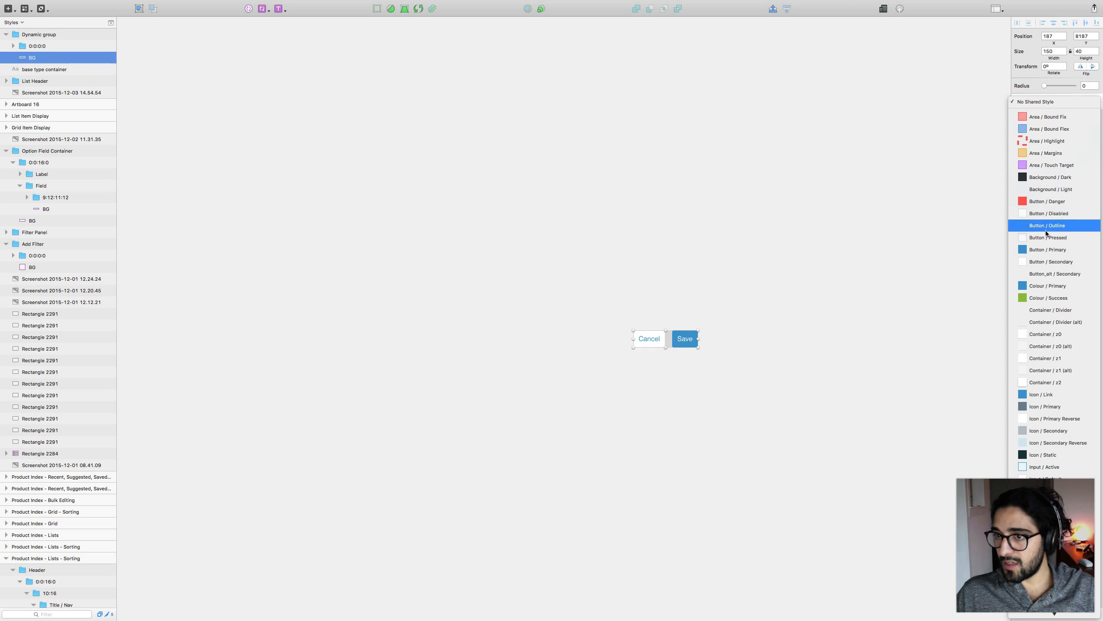
{"action": "left_click", "coordinate": [1050, 130]}
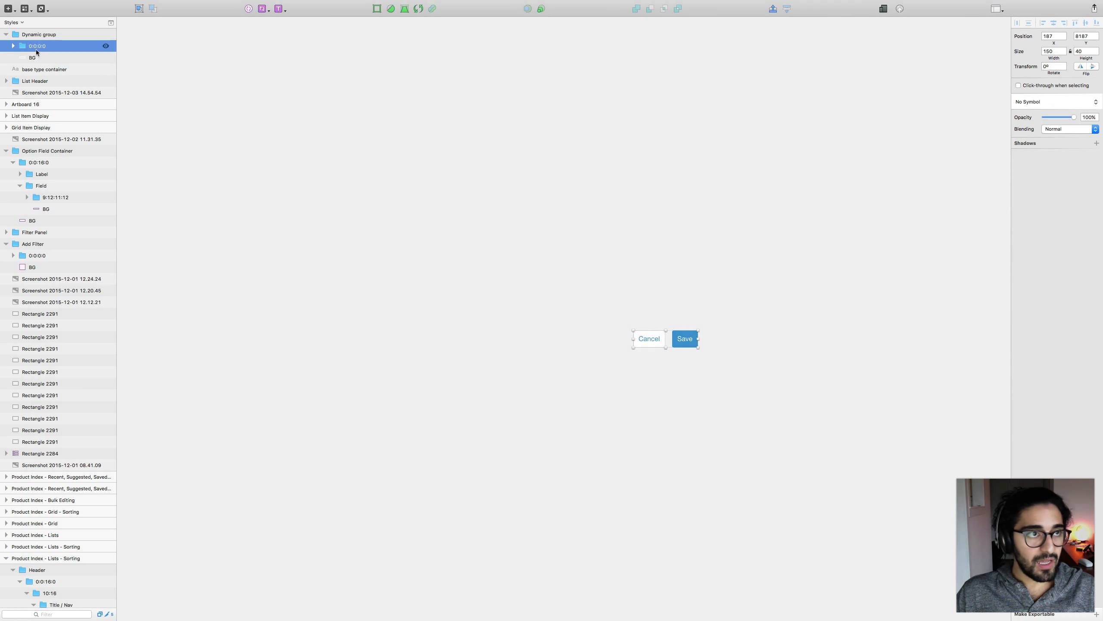
Step: Rename the outer dynamic group's 0:0:0:0 content group to 16:16 and rerun Dynamic Button to add the padding
{"action": "left_click", "coordinate": [51, 45]}
{"action": "left_click", "coordinate": [50, 45]}
{"action": "type", "text": "16:16"}
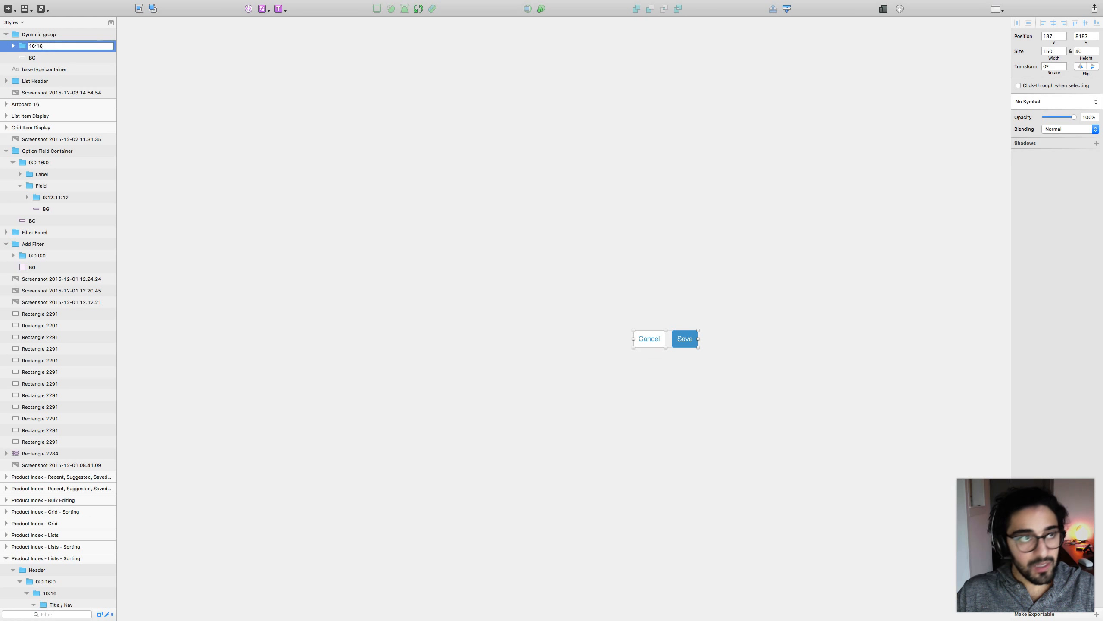
{"action": "key", "text": "Return"}
{"action": "left_click", "coordinate": [705, 365]}
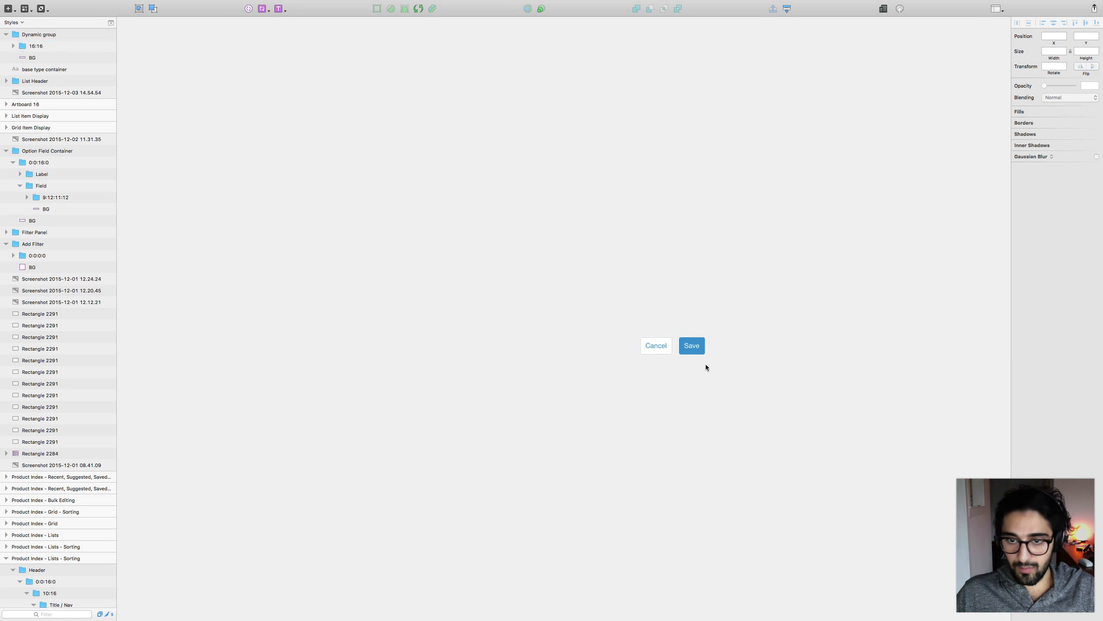
Step: Set the outer dynamic group's background opacity to 30%
{"action": "double_click", "coordinate": [683, 359]}
{"action": "key", "text": "3"}
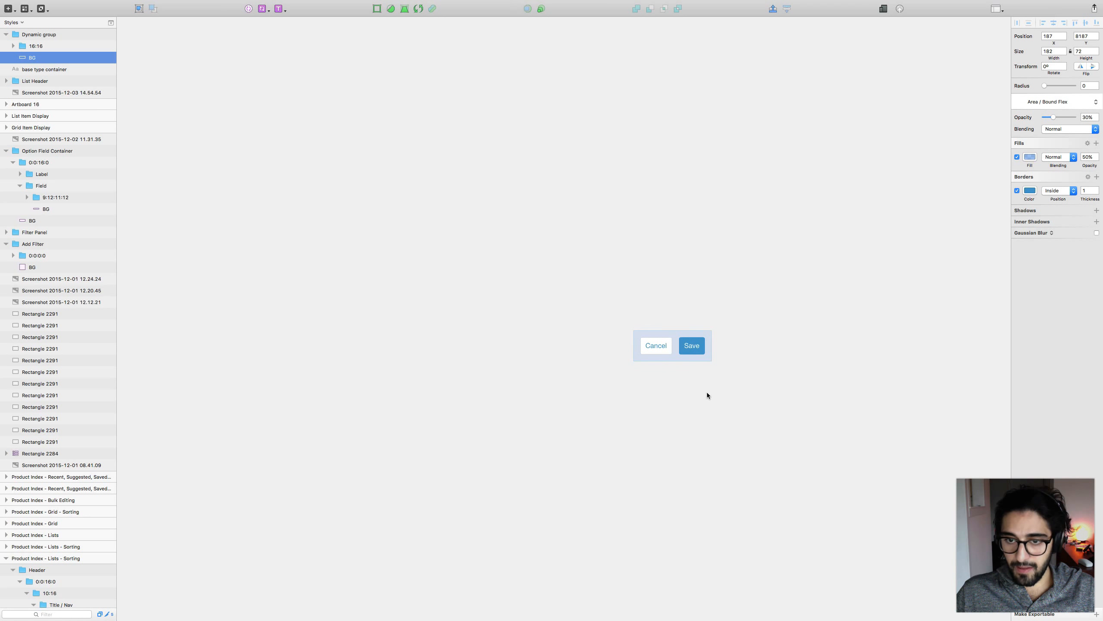
{"action": "scroll", "coordinate": [714, 390], "scroll_direction": "down", "scroll_amount": 5}
{"action": "scroll", "coordinate": [714, 390], "scroll_direction": "right", "scroll_amount": 5}
{"action": "key", "text": "Escape"}
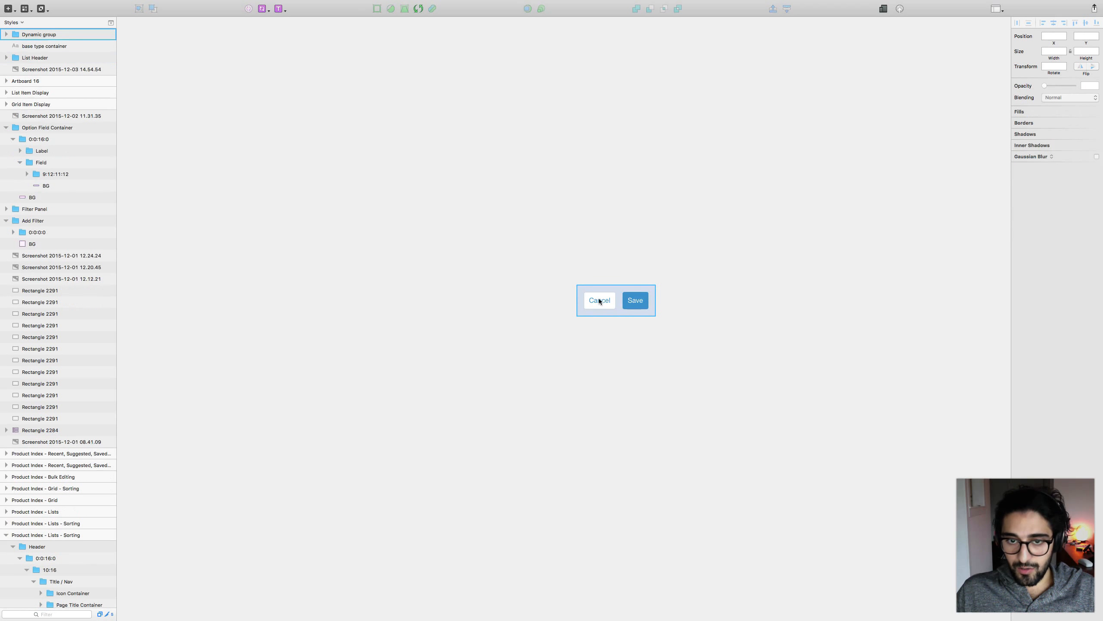
Step: Move the Cancel button away from Save to X position -17 and rerun Dynamic Button on the 16:16 group
{"action": "double_click", "coordinate": [603, 303]}
{"action": "double_click", "coordinate": [601, 302]}
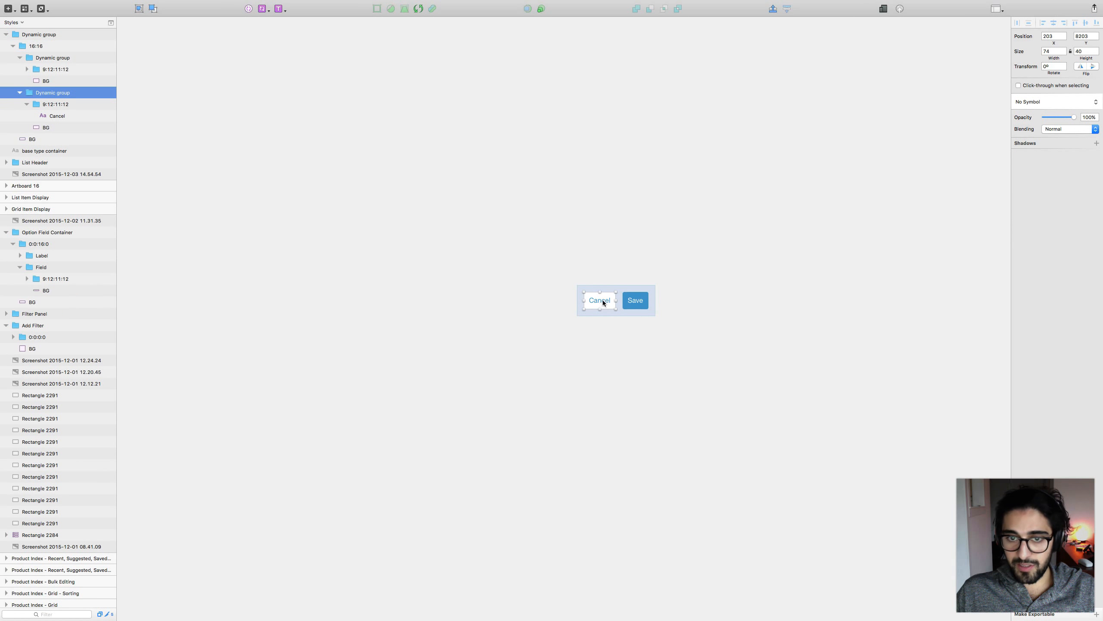
{"action": "left_click_drag", "start_coordinate": [603, 300], "coordinate": [507, 303]}
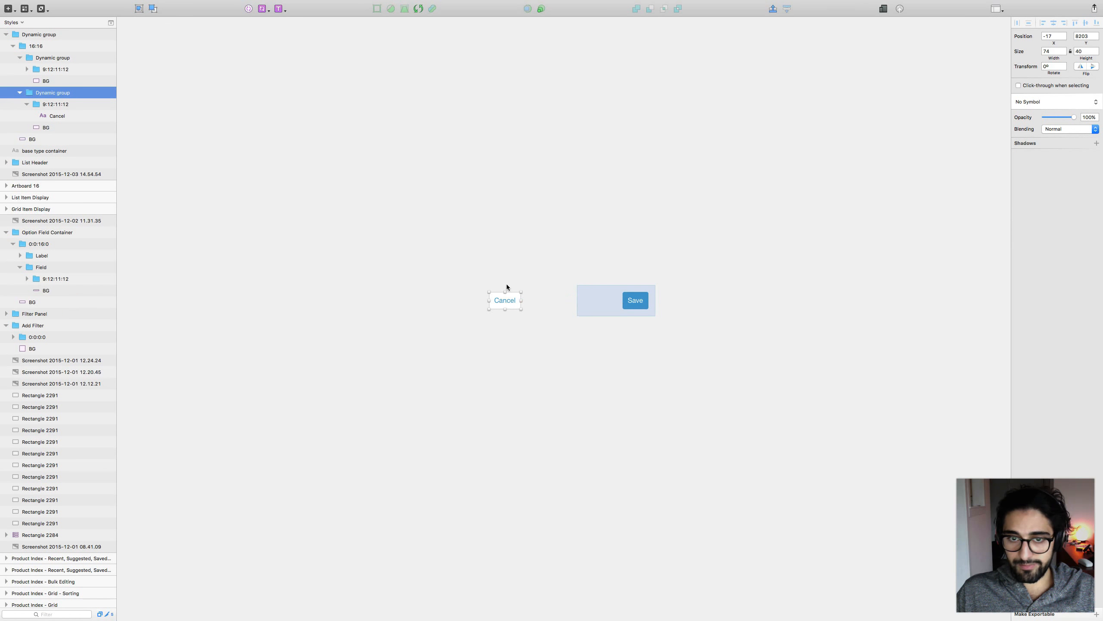
{"action": "key", "text": "Escape"}
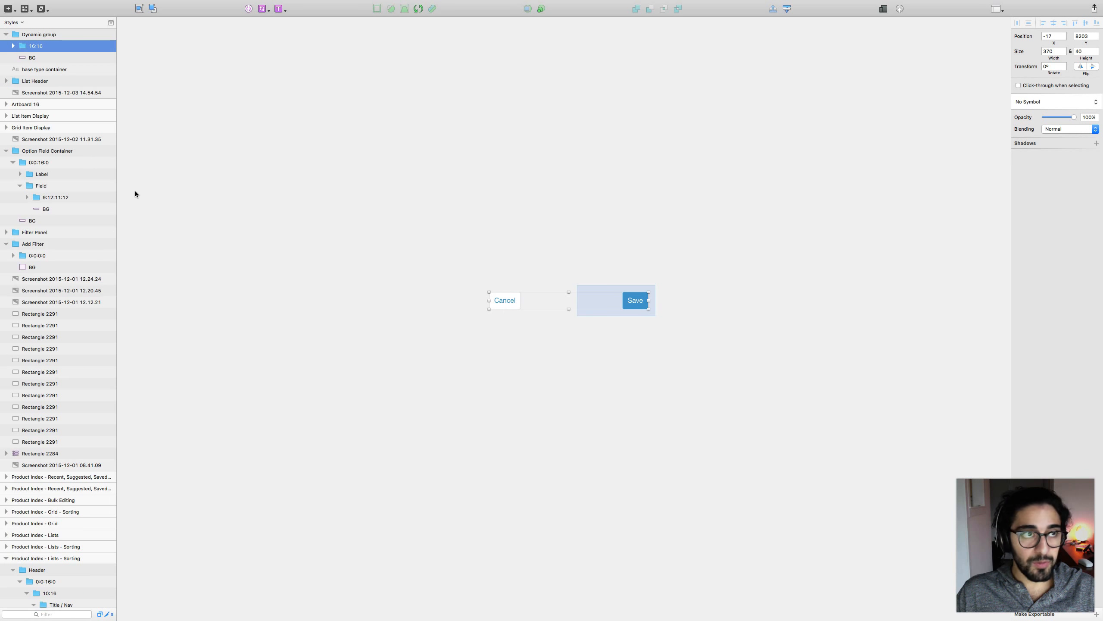
{"action": "key", "text": "super+j"}
{"action": "left_click", "coordinate": [641, 364]}
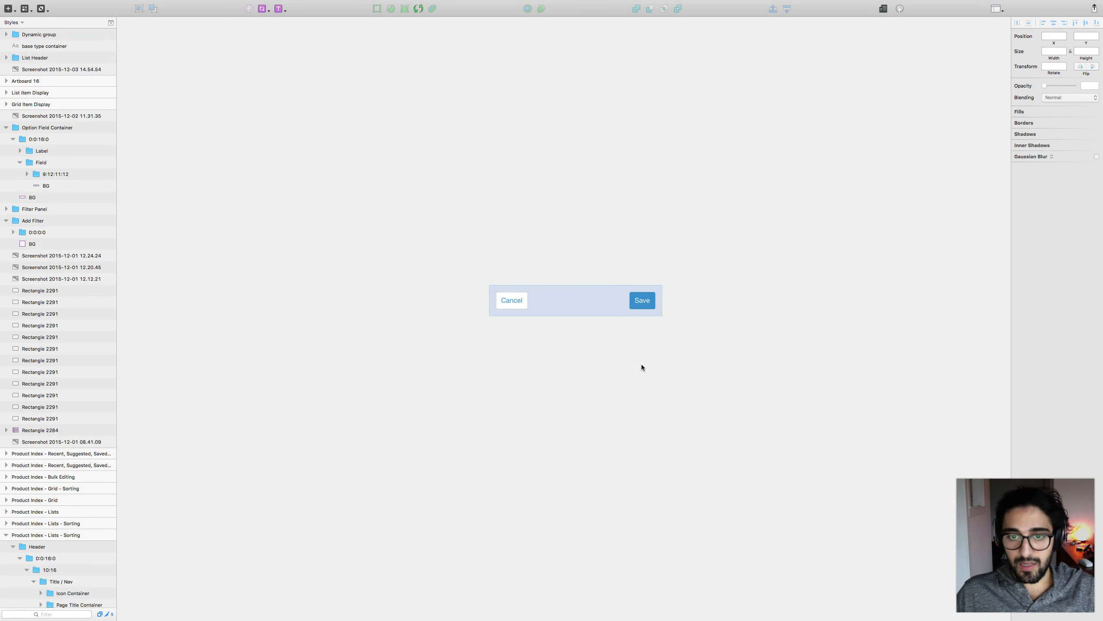
Step: Add a text layer with placeholder text above the button bar and apply the Body / Paragraph text style
{"action": "left_click_drag", "start_coordinate": [641, 363], "coordinate": [675, 415]}
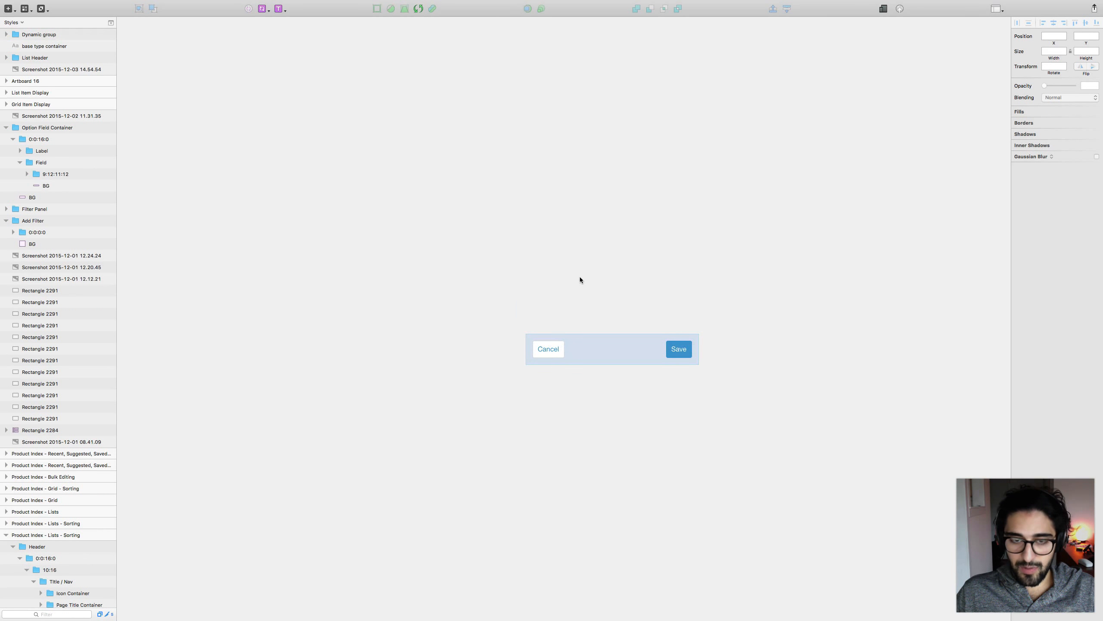
{"action": "key", "text": "t"}
{"action": "left_click", "coordinate": [536, 255]}
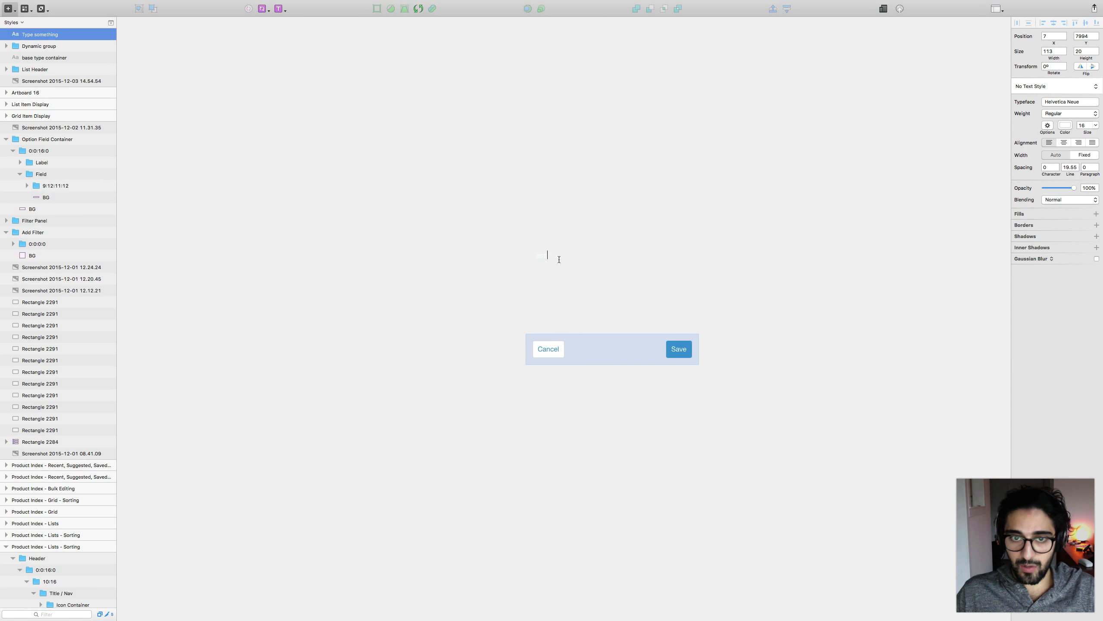
{"action": "left_click", "coordinate": [1049, 87]}
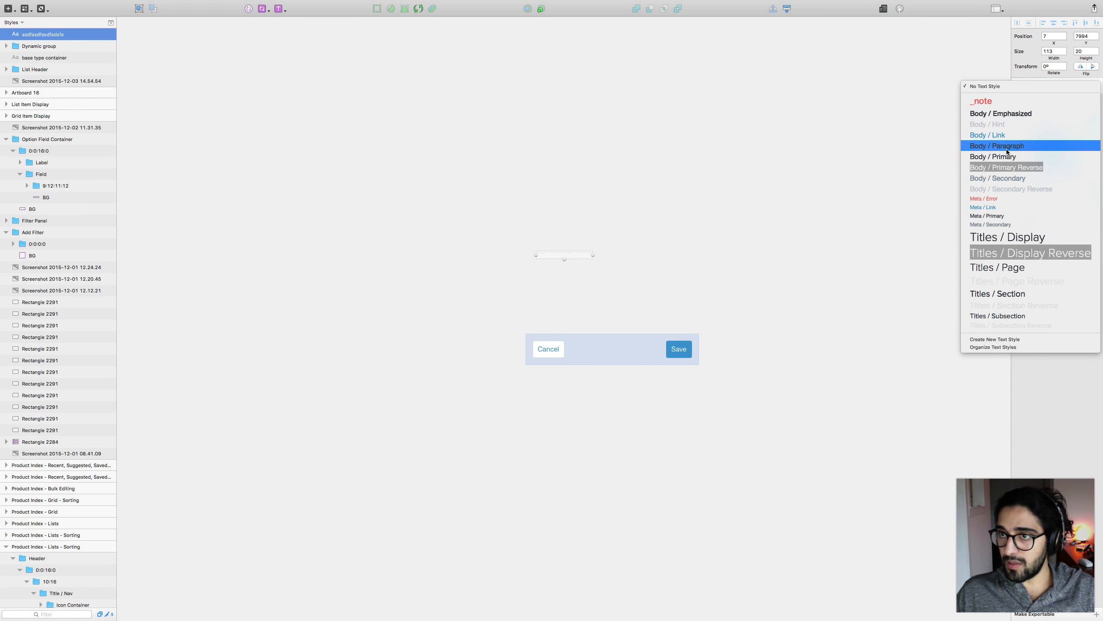
{"action": "left_click", "coordinate": [998, 169]}
Step: Switch to the GitHub issue in the browser and copy the paragraph beginning "Some call them lists"
{"action": "key", "text": "ctrl+Left"}
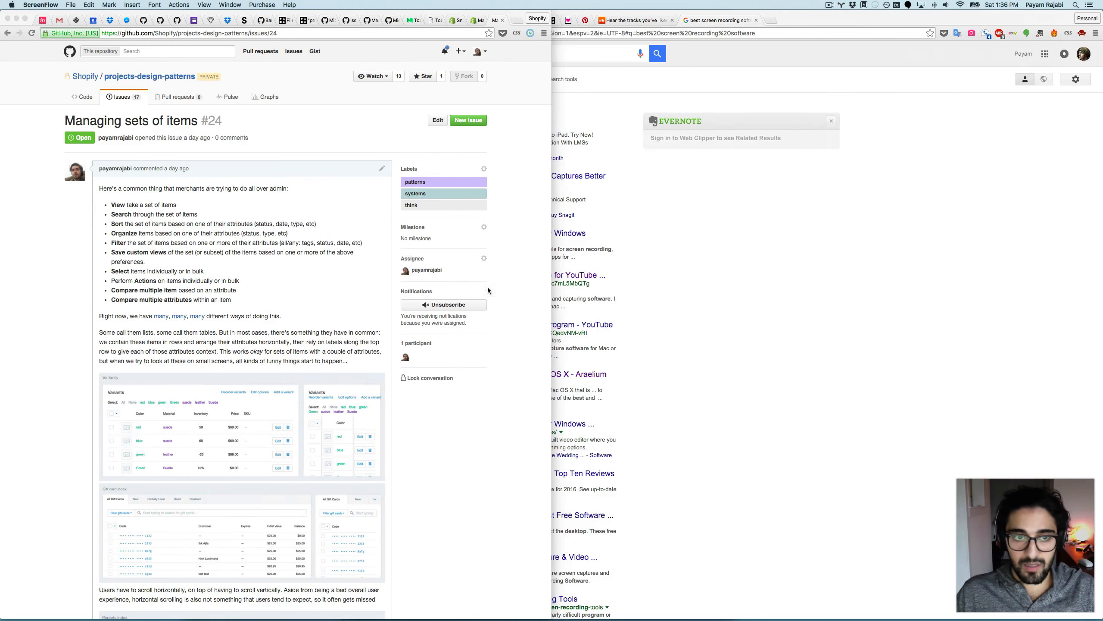
{"action": "left_click_drag", "start_coordinate": [348, 361], "coordinate": [98, 331]}
{"action": "key", "text": "super+c"}
{"action": "key", "text": "super+Tab"}
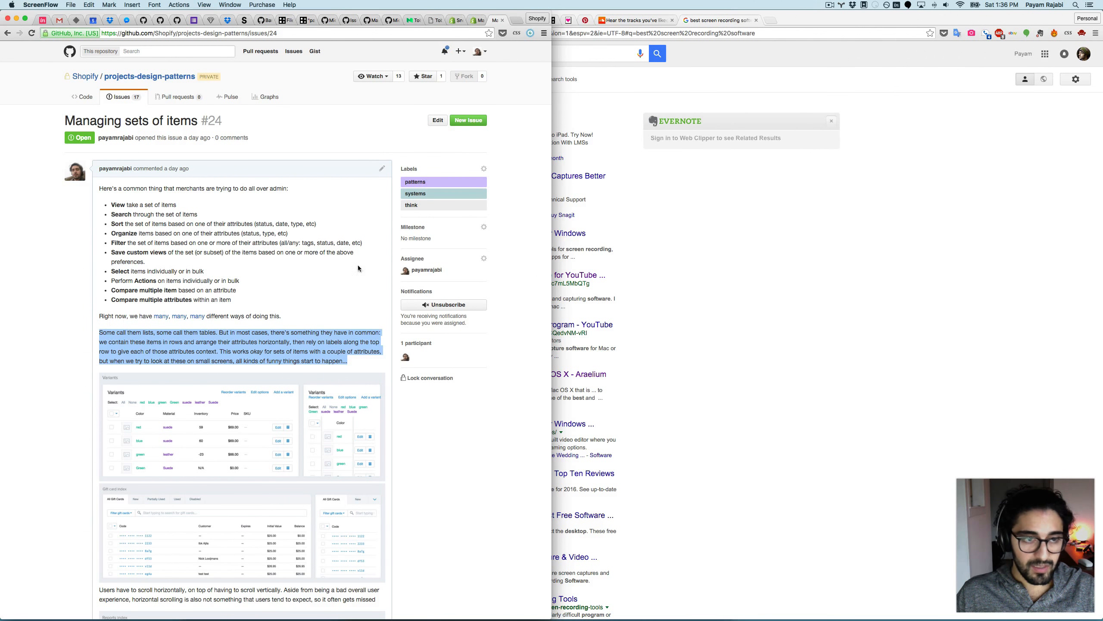
Step: Return to Sketch and replace the placeholder text above the button bar with the copied paragraph
{"action": "key", "text": "ctrl+Right"}
{"action": "key", "text": "ctrl+Right"}
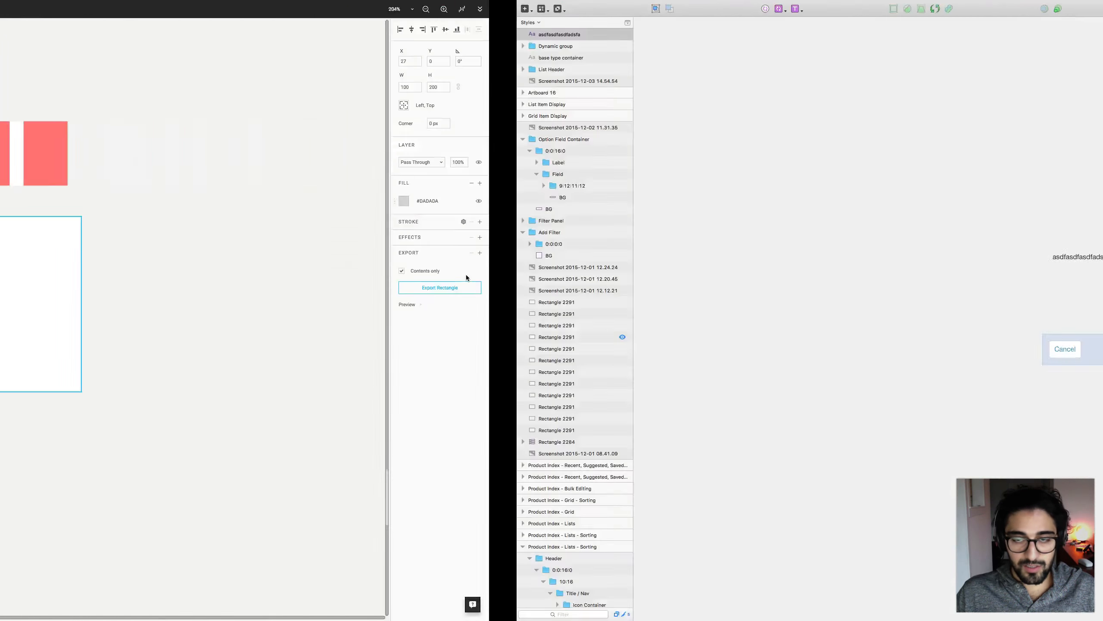
{"action": "double_click", "coordinate": [566, 258]}
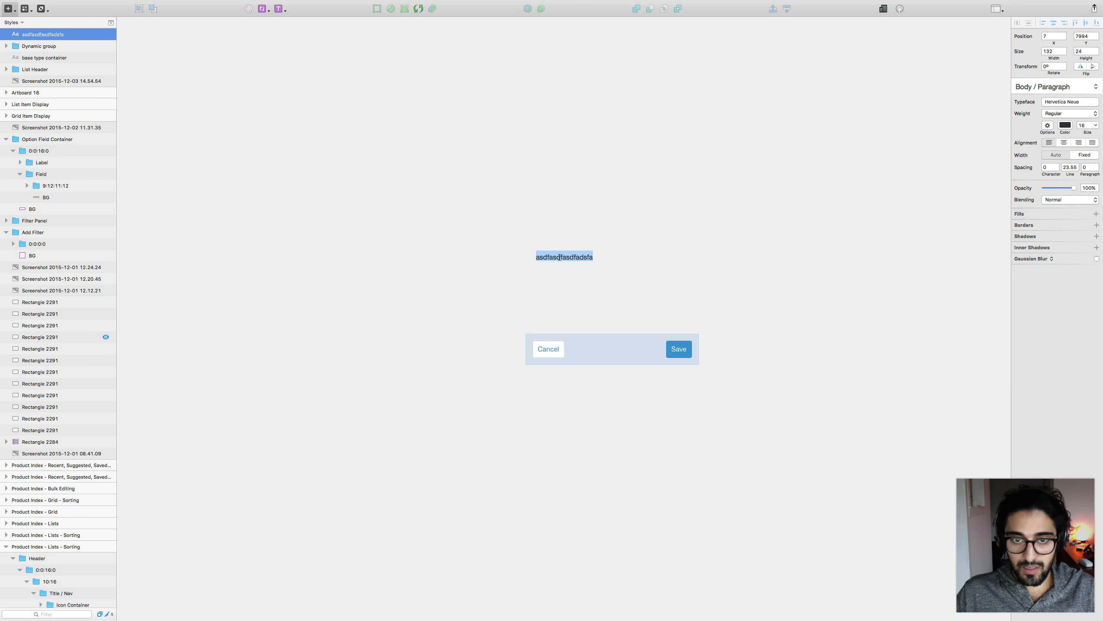
{"action": "key", "text": "super+v"}
{"action": "key", "text": "Escape"}
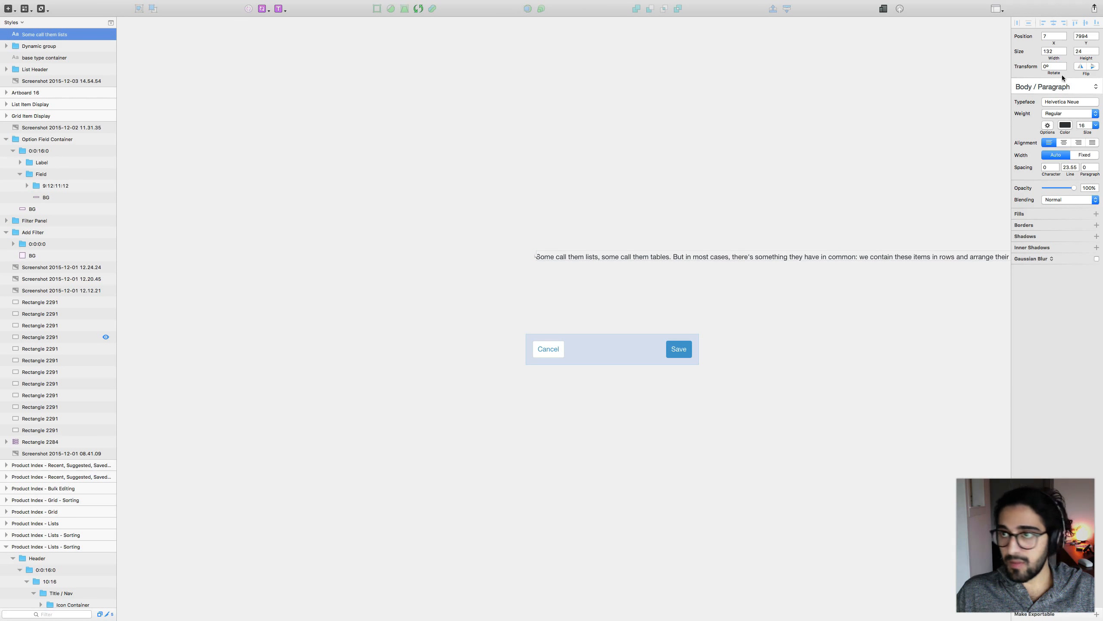
Step: Set the pasted paragraph's width to 400 and move it up clear of the button bar
{"action": "left_click", "coordinate": [1054, 51]}
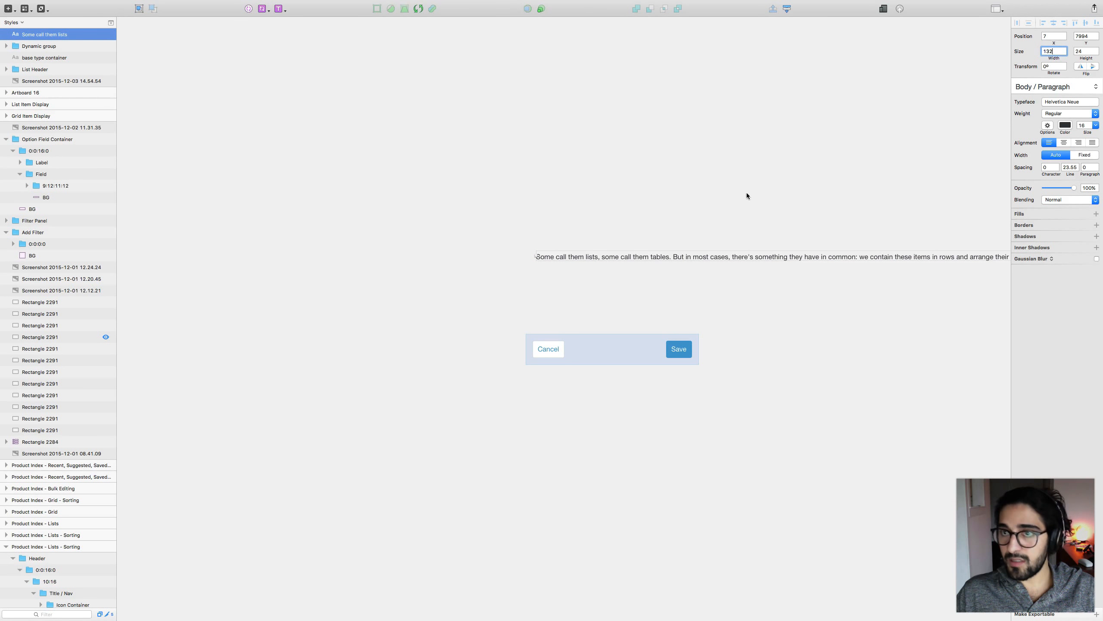
{"action": "key", "text": "Return"}
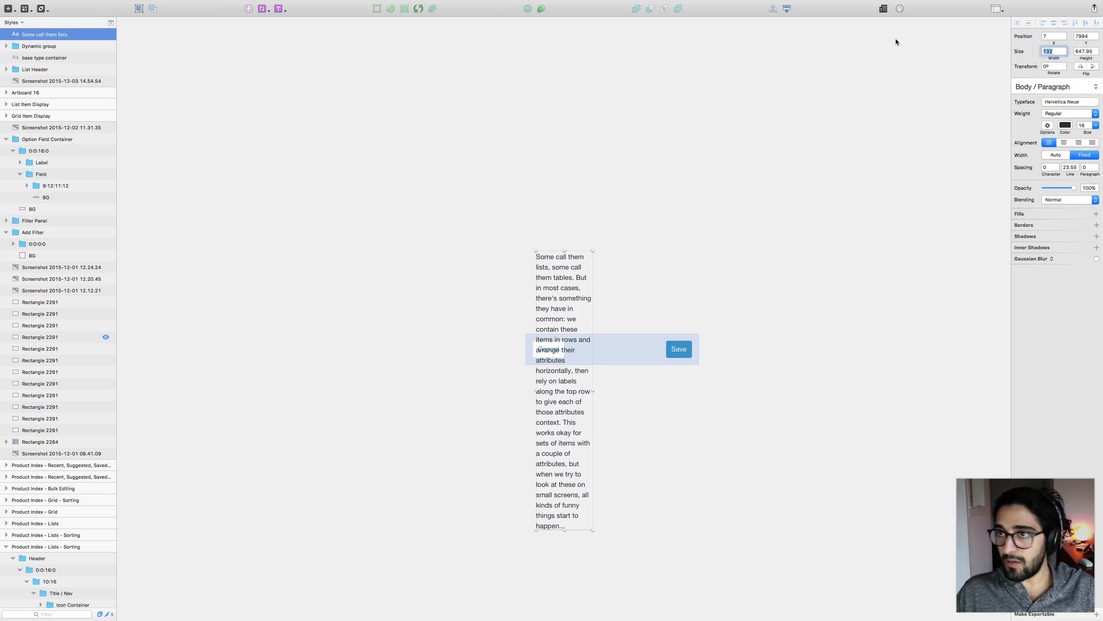
{"action": "type", "text": "400"}
{"action": "key", "text": "Return"}
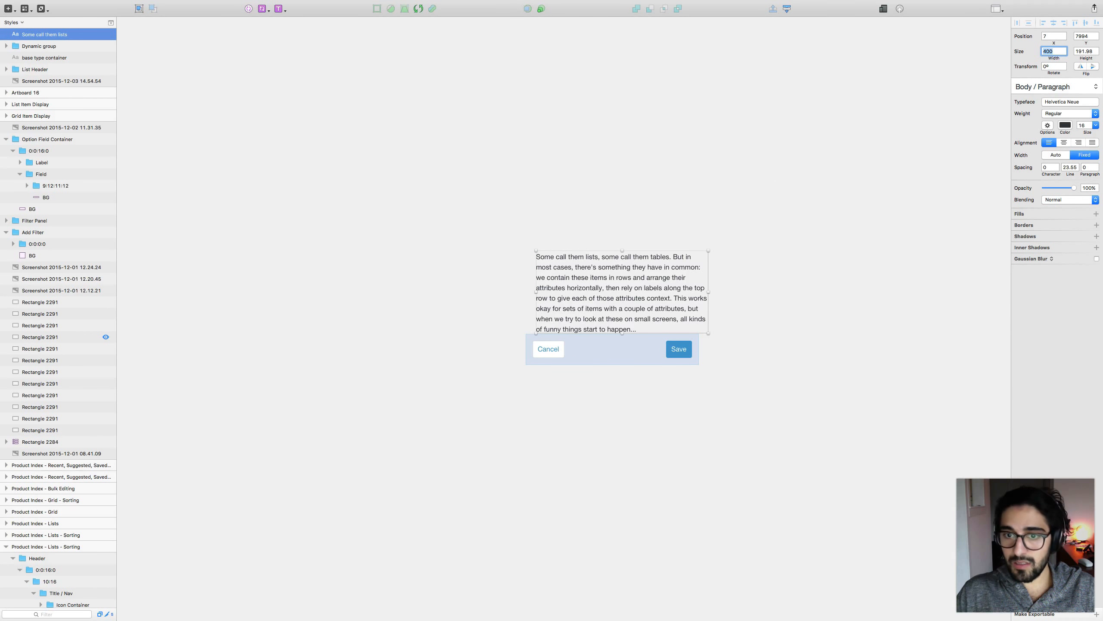
{"action": "left_click_drag", "start_coordinate": [618, 298], "coordinate": [617, 290]}
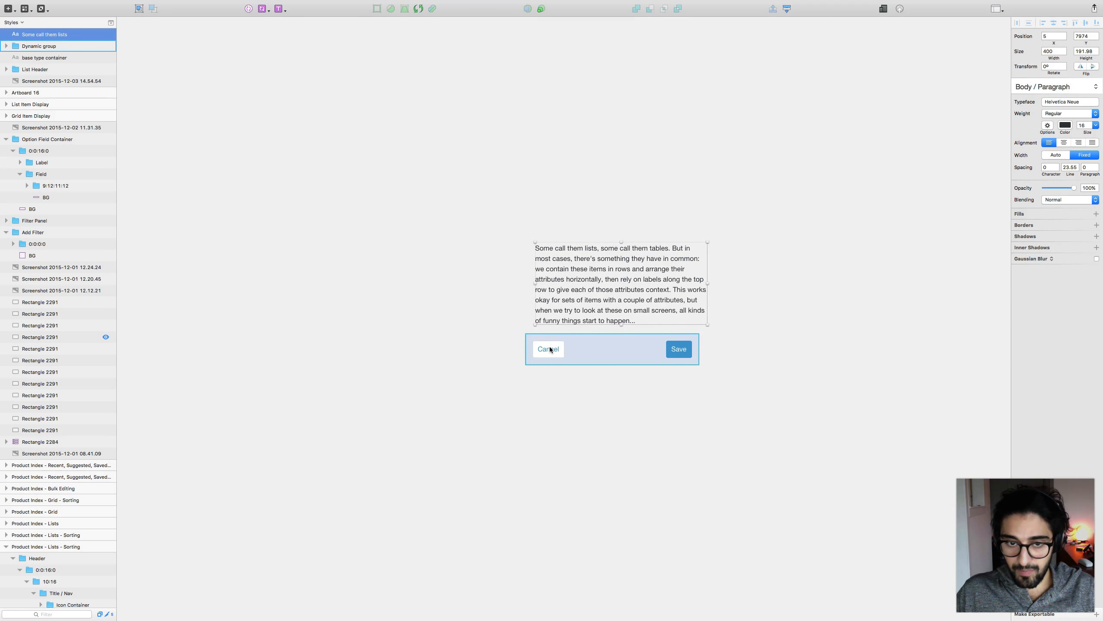
Step: Align the left edges of the paragraph and the button bar's 16:16 group
{"action": "double_click", "coordinate": [546, 349]}
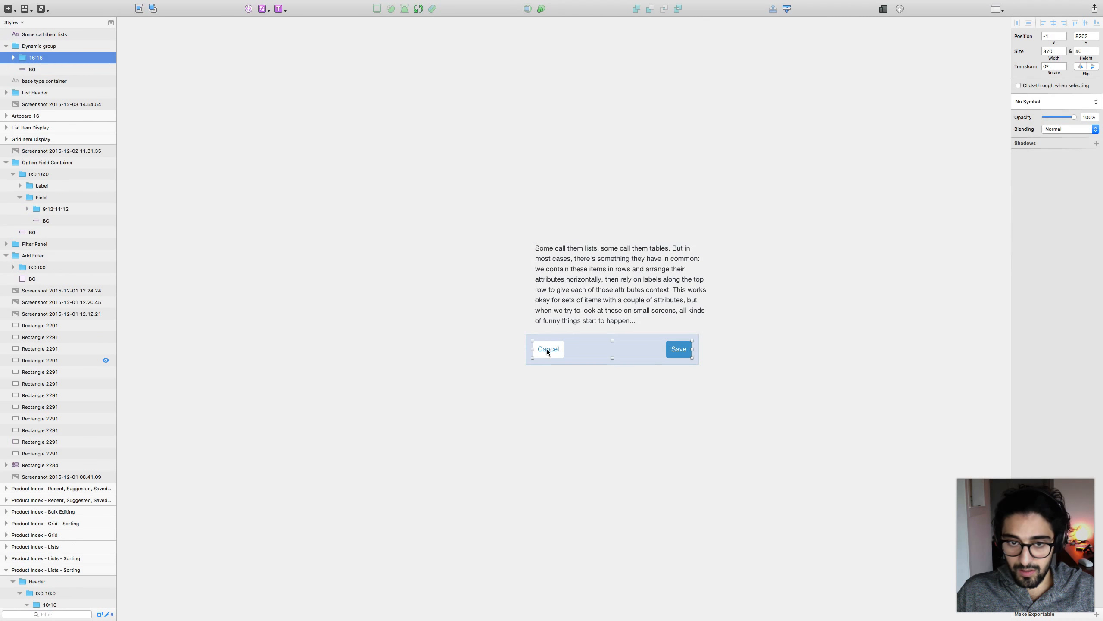
{"action": "left_click", "coordinate": [544, 315], "text": "shift"}
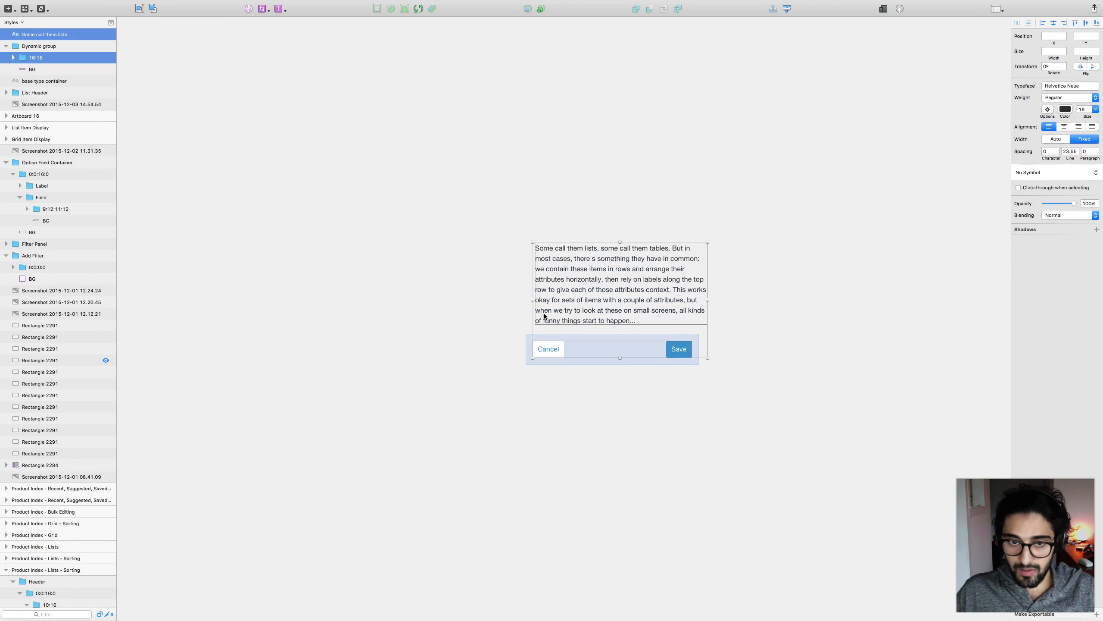
{"action": "key", "text": "alt+a"}
{"action": "left_click", "coordinate": [738, 368]}
Step: Align the Save button's right edge with the paragraph and rerun Dynamic Button on the bar's 16:16 group
{"action": "double_click", "coordinate": [678, 349]}
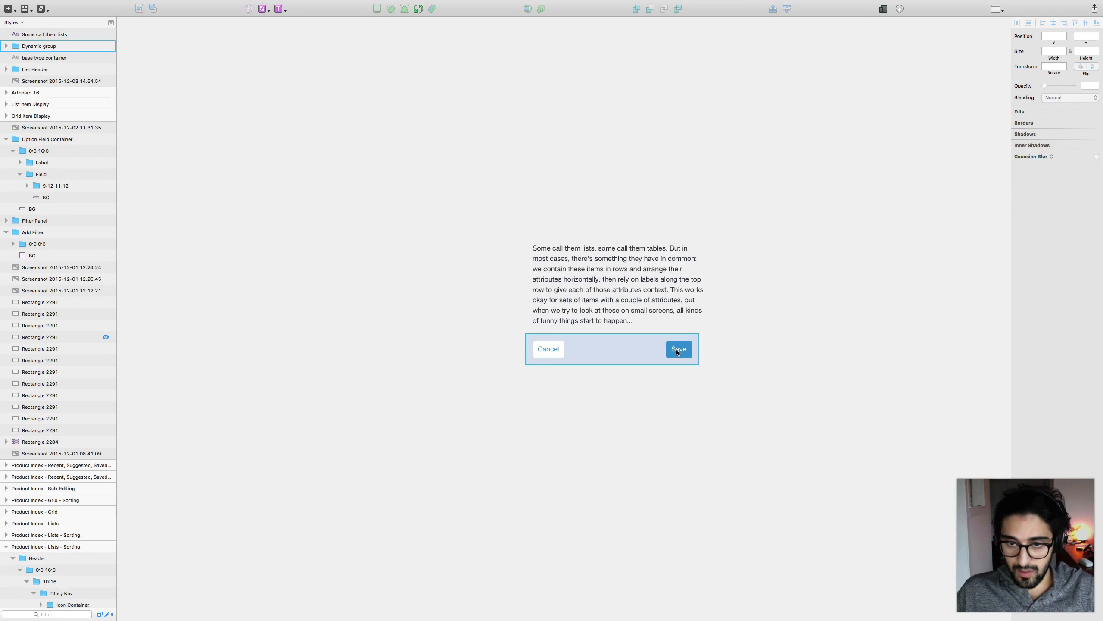
{"action": "left_click", "coordinate": [686, 350]}
{"action": "left_click", "coordinate": [674, 313], "text": "shift"}
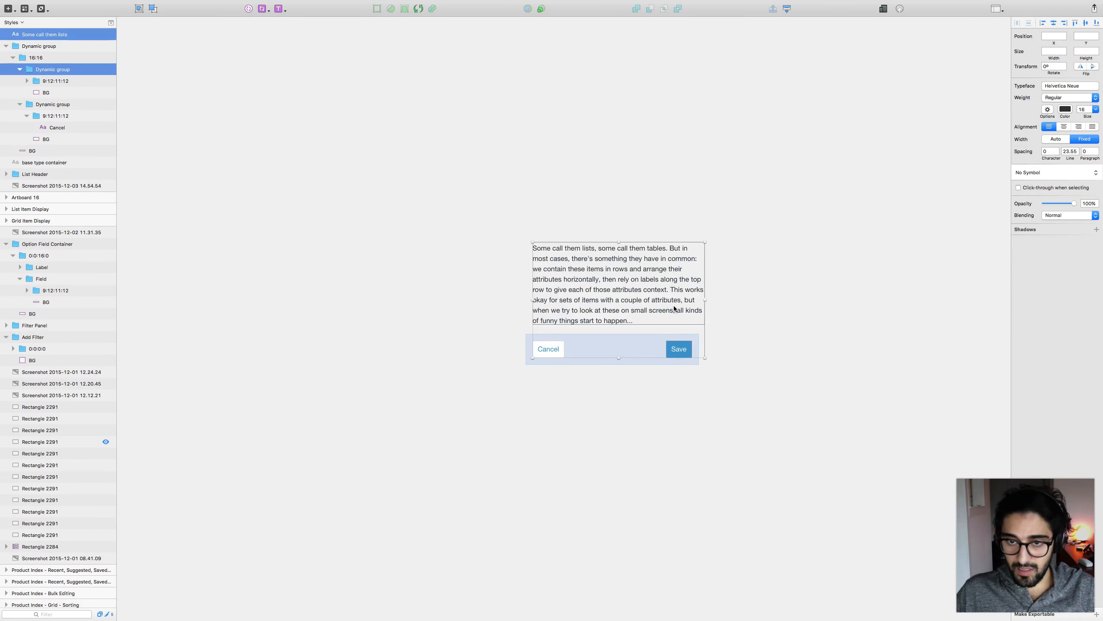
{"action": "key", "text": "alt+d"}
{"action": "left_click", "coordinate": [551, 350]}
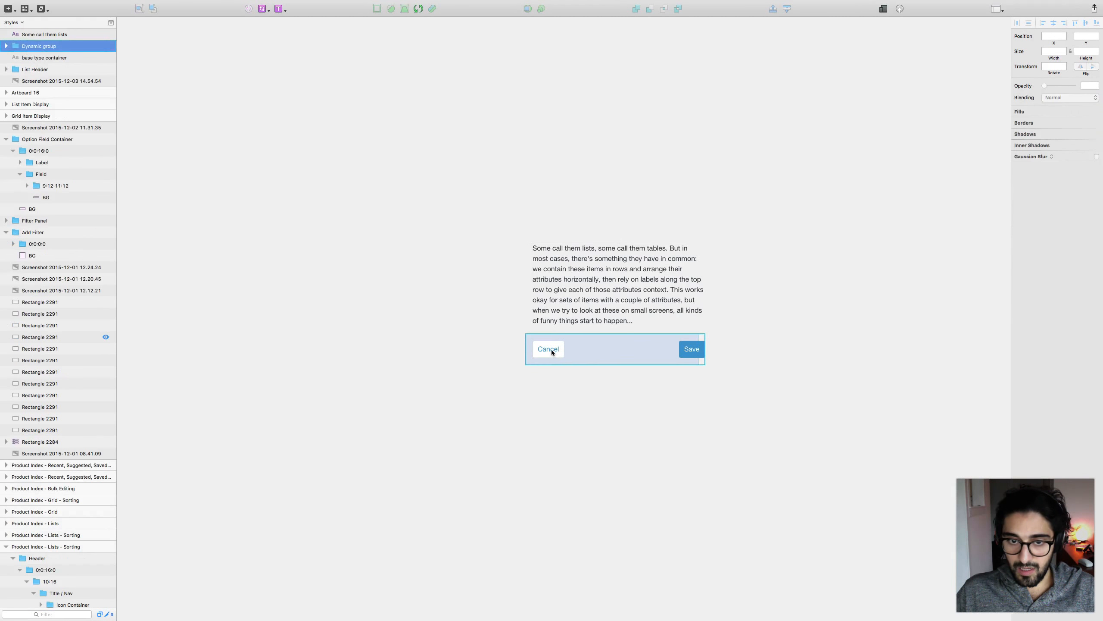
{"action": "left_click", "coordinate": [596, 383]}
Step: Wrap the paragraph text layer in its own container with Dynamic Button and reveal its nested layers
{"action": "left_click", "coordinate": [575, 287]}
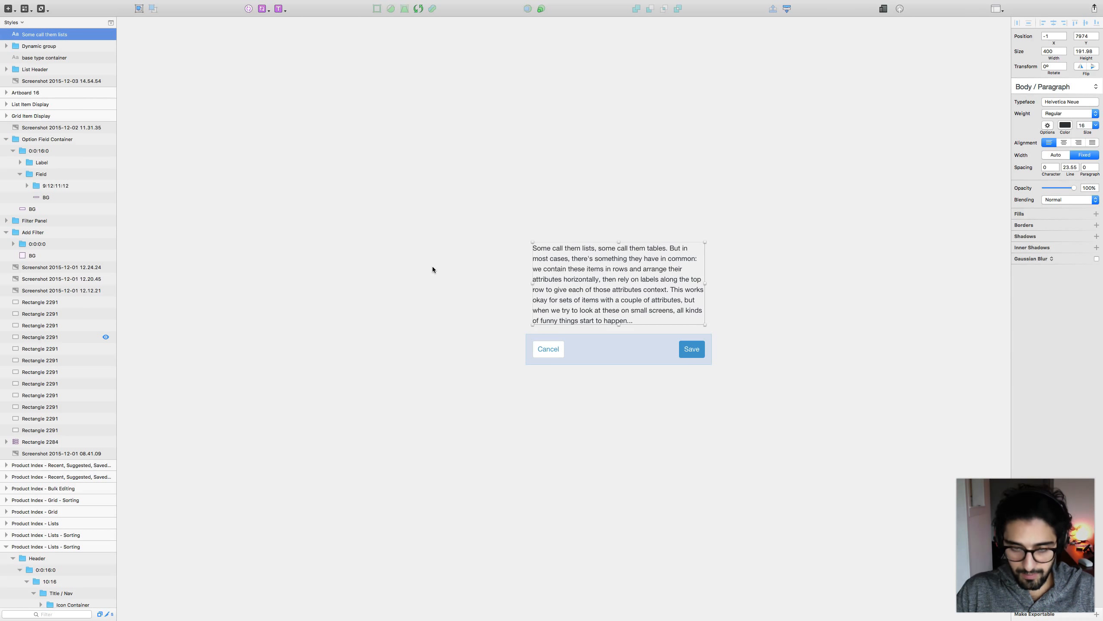
{"action": "key", "text": "Escape"}
{"action": "key", "text": "super+j"}
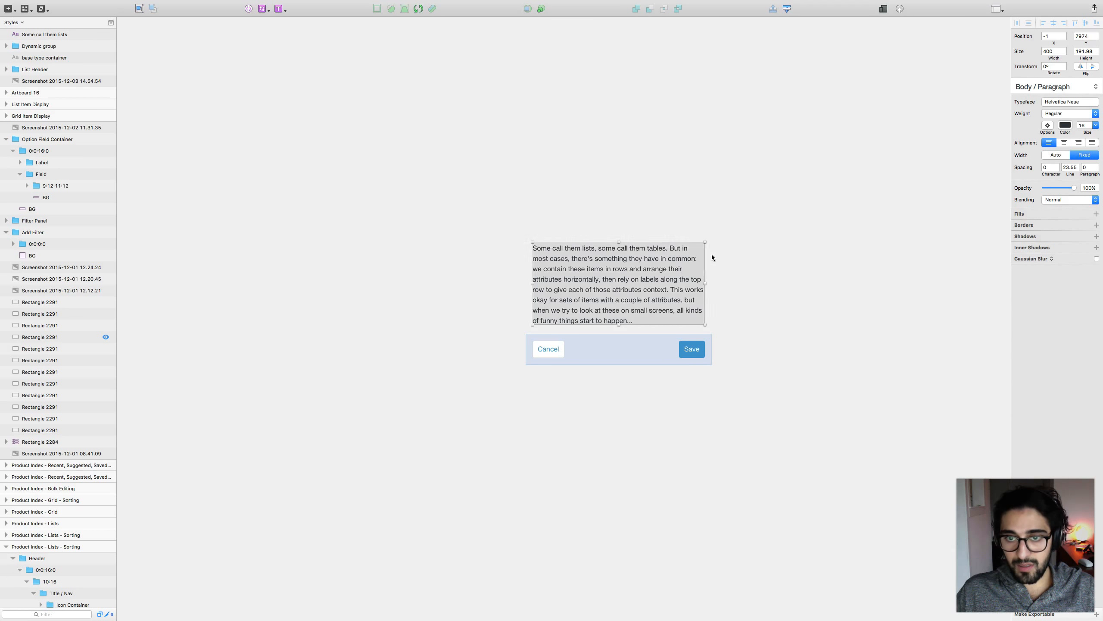
{"action": "left_click", "coordinate": [712, 254]}
{"action": "left_click", "coordinate": [690, 253], "text": "super"}
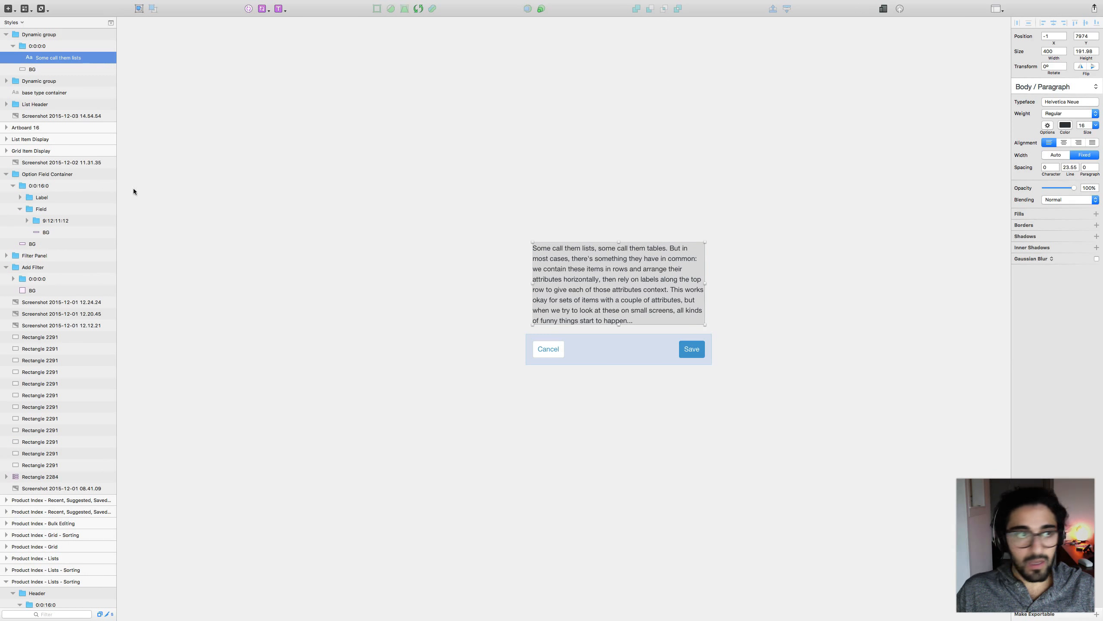
Step: Rename the paragraph's padding group to 16:16 and rerun Dynamic Button on it
{"action": "left_click", "coordinate": [49, 46]}
{"action": "double_click", "coordinate": [35, 46]}
{"action": "type", "text": "16:16"}
{"action": "key", "text": "Return"}
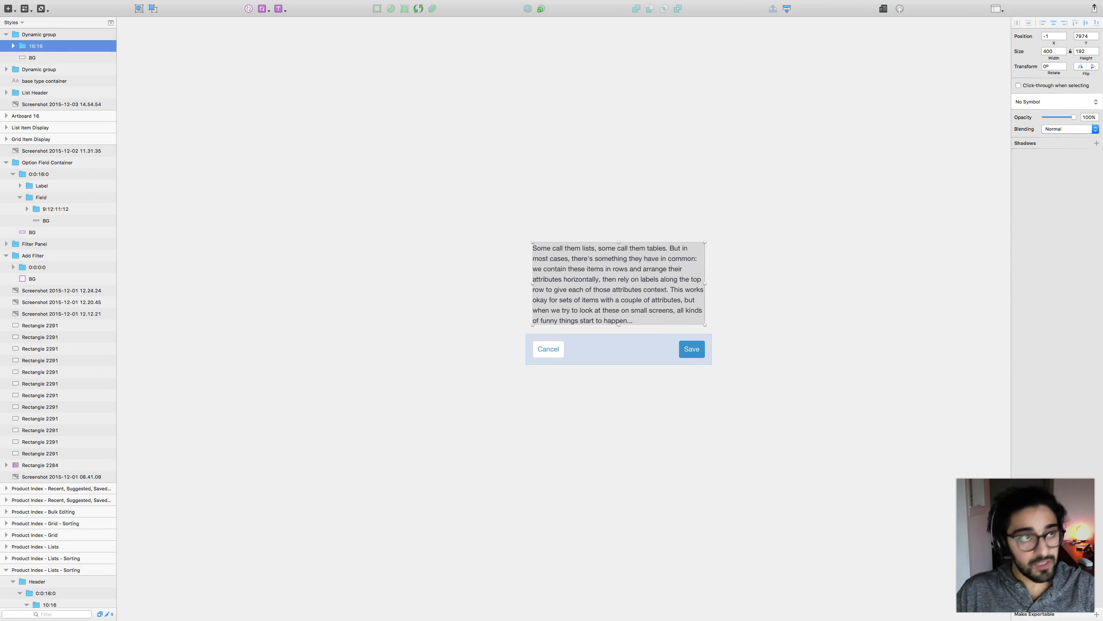
{"action": "key", "text": "super+j"}
{"action": "left_click", "coordinate": [666, 222]}
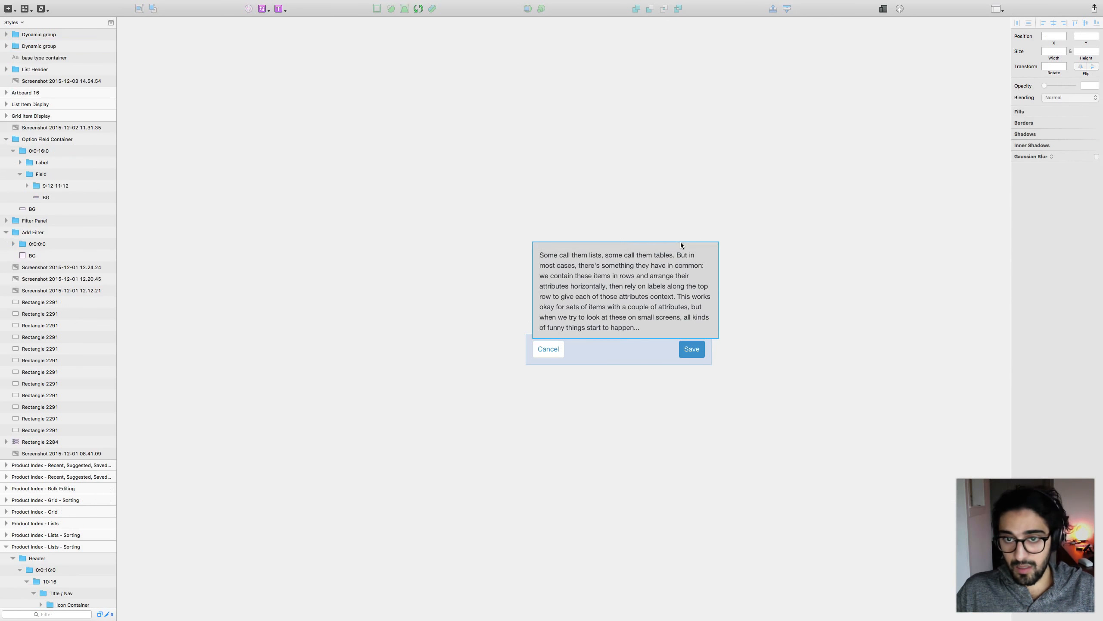
Step: Apply the Container / Divider (alt) shared style to the paragraph container's background
{"action": "left_click", "coordinate": [681, 245], "text": "super"}
{"action": "left_click", "coordinate": [1059, 101]}
{"action": "left_click", "coordinate": [1047, 130]}
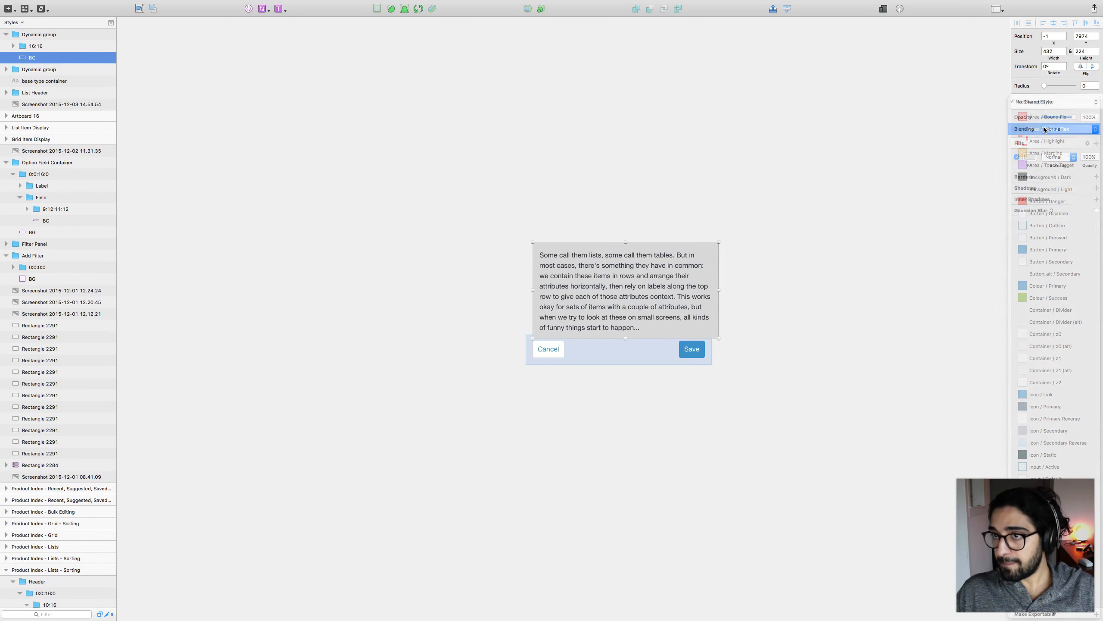
{"action": "left_click", "coordinate": [1038, 103]}
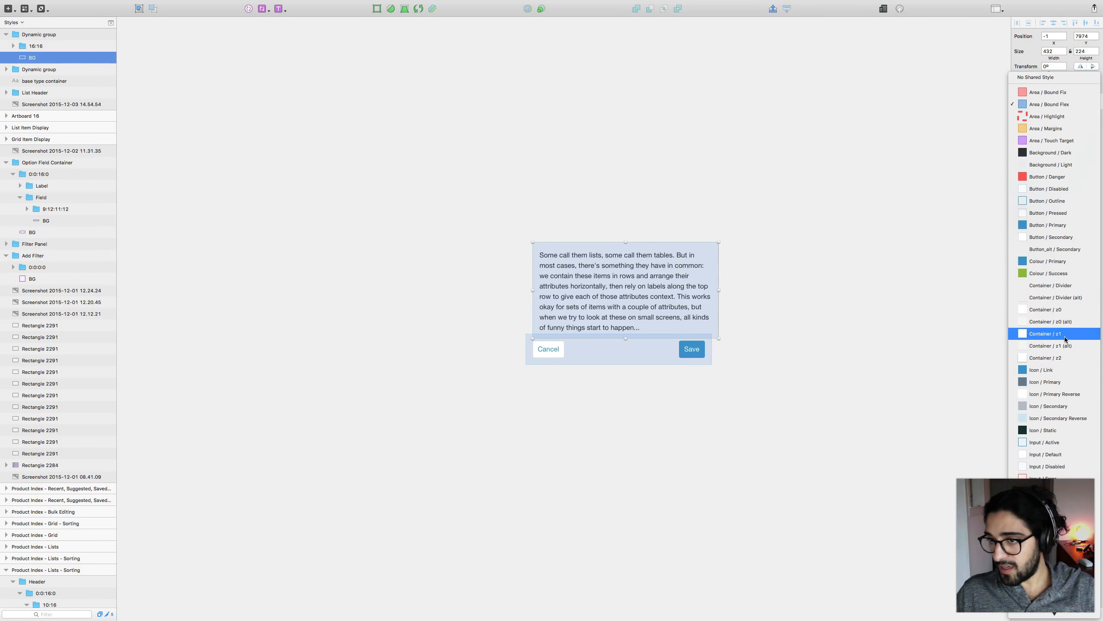
{"action": "left_click", "coordinate": [1060, 297]}
Step: Place the paragraph container flush above the button bar at X position -17 and wrap both in one outer Dynamic Button container
{"action": "left_click_drag", "start_coordinate": [621, 297], "coordinate": [614, 293]}
{"action": "left_click_drag", "start_coordinate": [795, 211], "coordinate": [537, 399]}
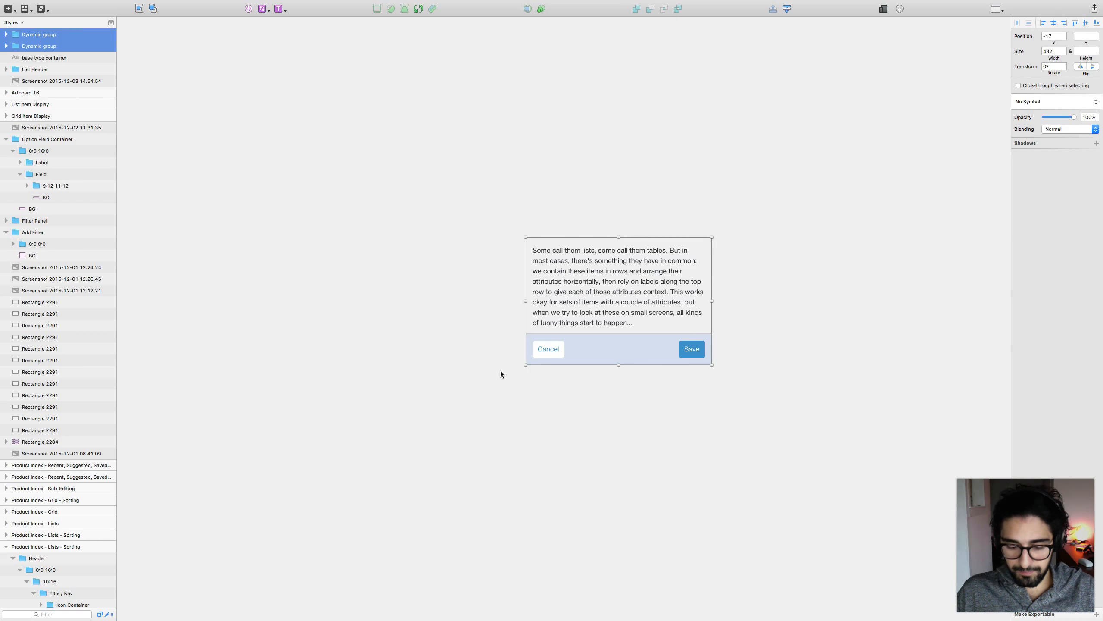
{"action": "key", "text": "super+g"}
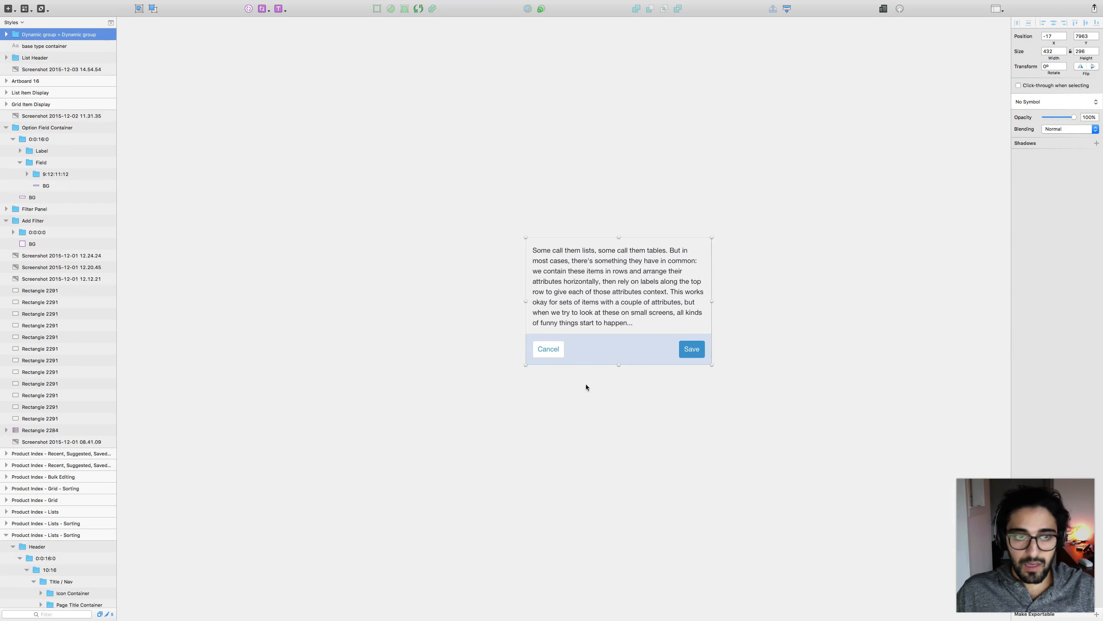
{"action": "left_click", "coordinate": [150, 67]}
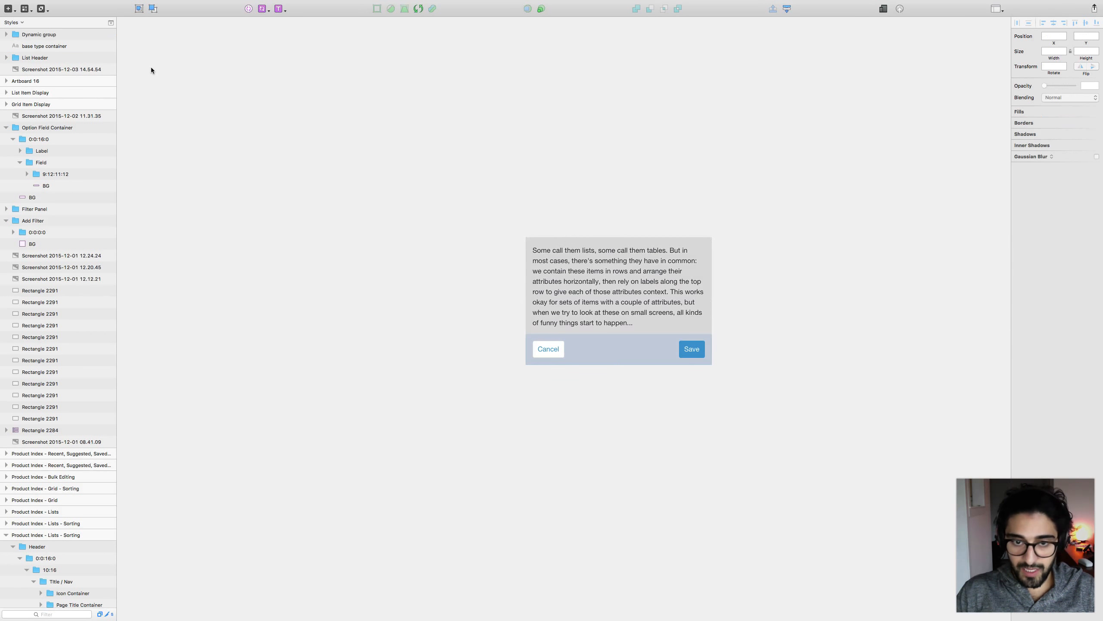
Step: Use the outer dynamic group's background layer as a mask for its contents
{"action": "left_click", "coordinate": [696, 238]}
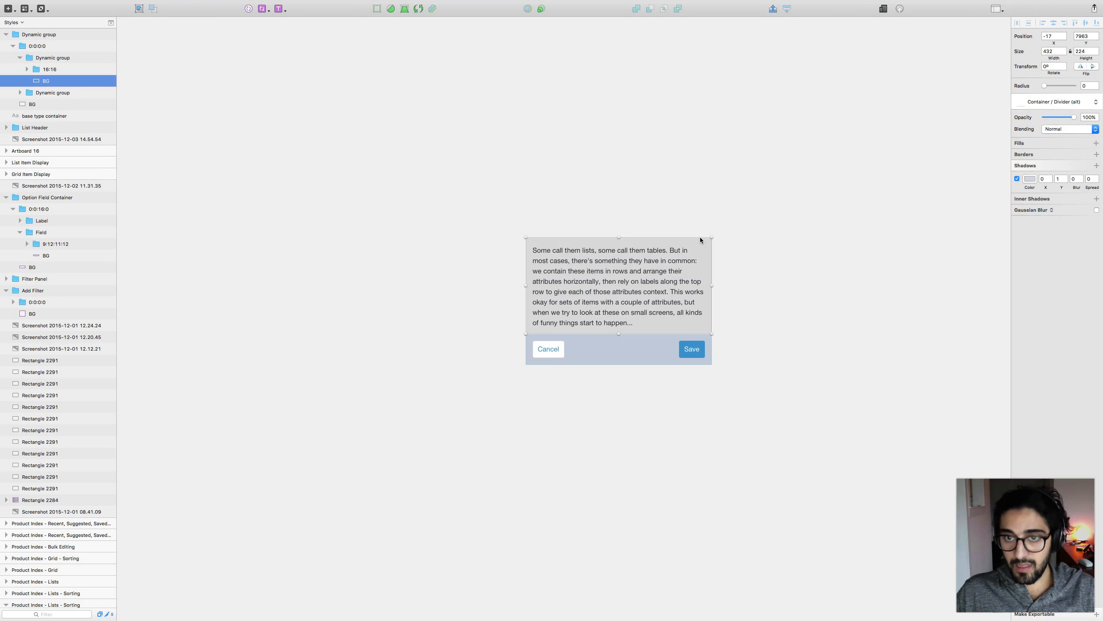
{"action": "left_click", "coordinate": [42, 104]}
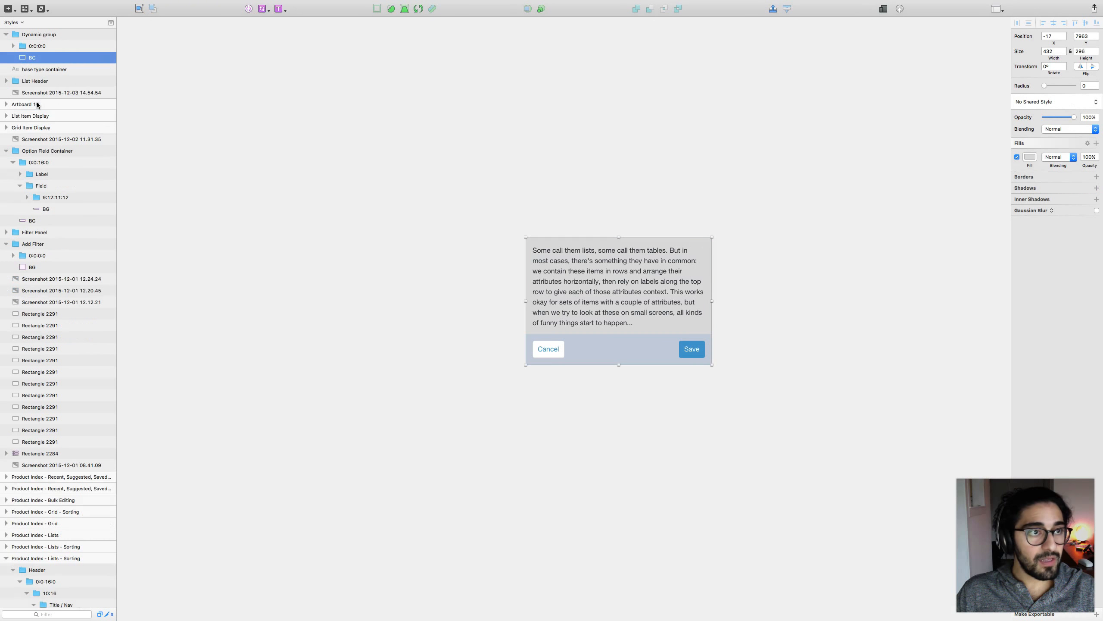
{"action": "right_click", "coordinate": [44, 57]}
{"action": "left_click", "coordinate": [76, 224]}
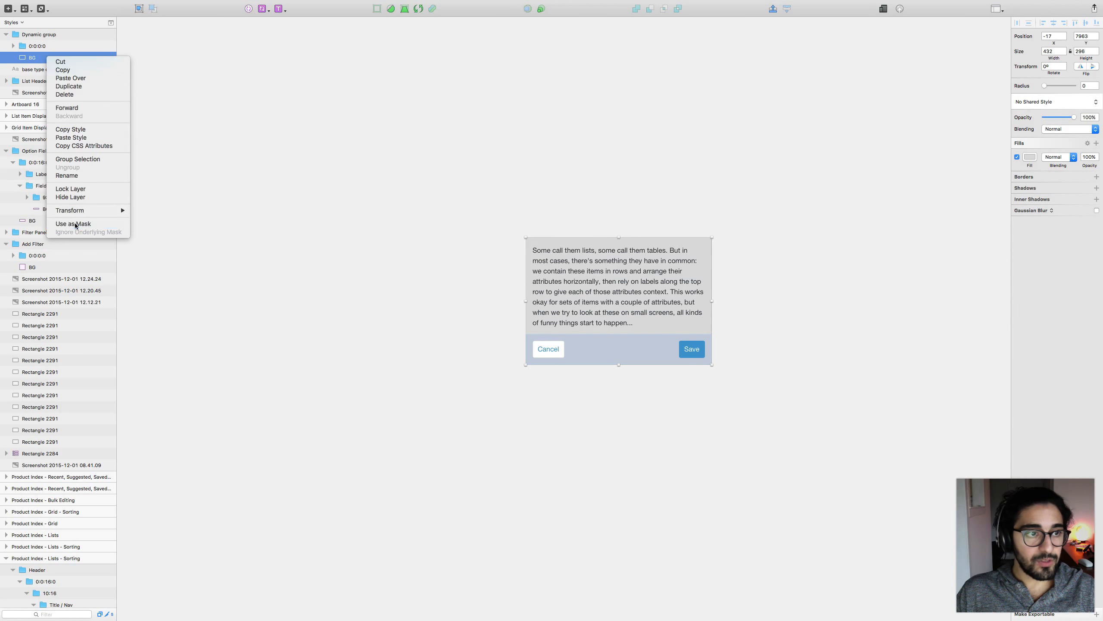
Step: Rename the outer mask layer to BG and apply the Container / z1 shared style to it
{"action": "double_click", "coordinate": [35, 57]}
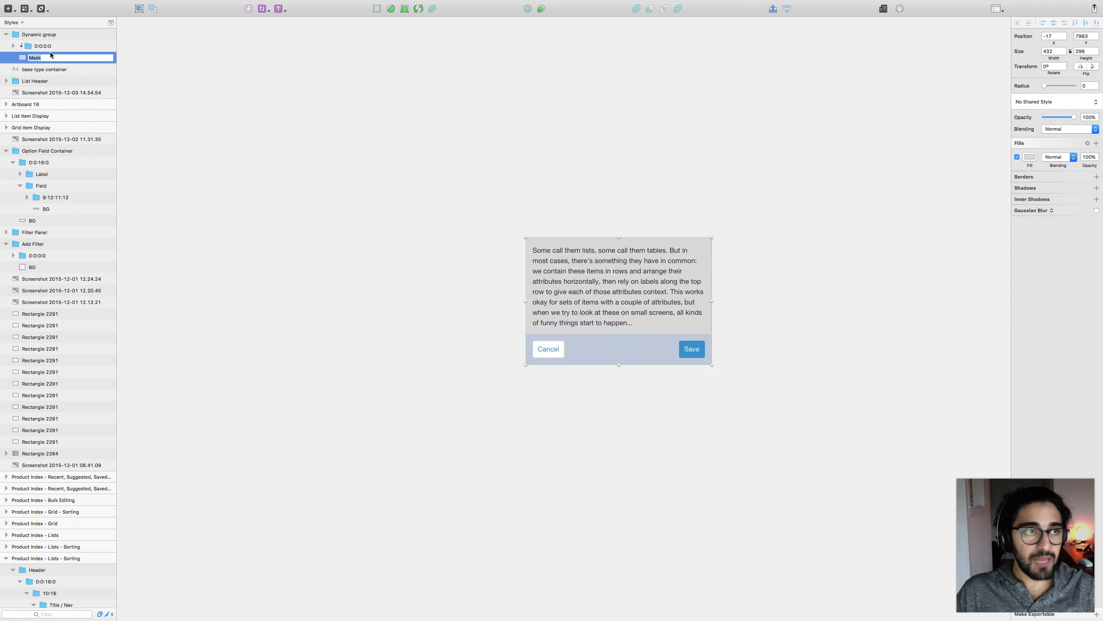
{"action": "type", "text": "BG"}
{"action": "key", "text": "Return"}
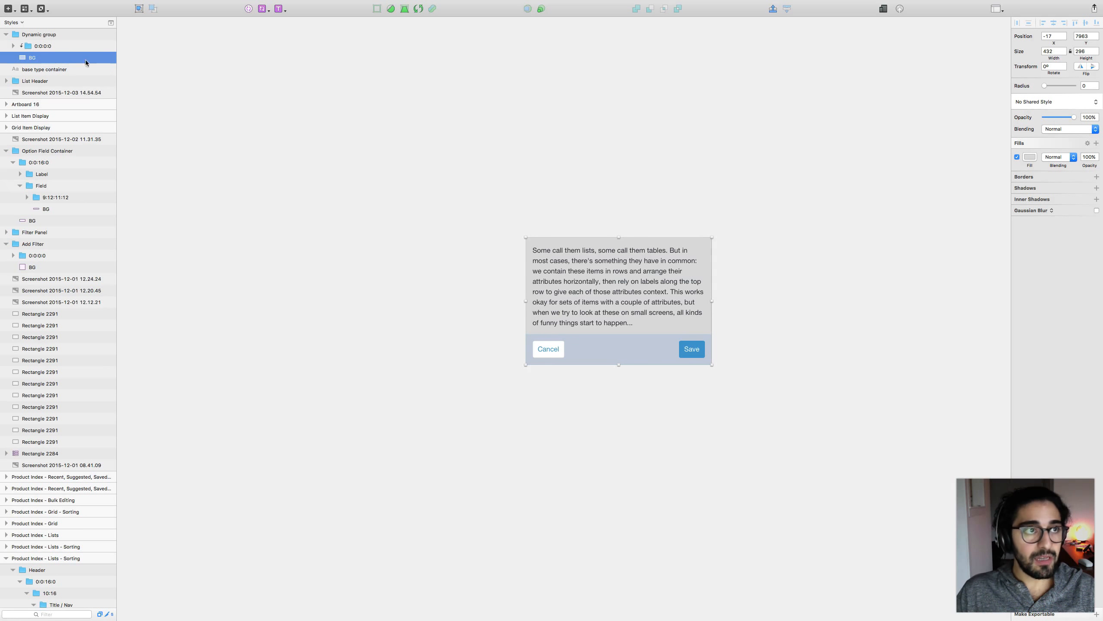
{"action": "left_click", "coordinate": [1050, 102]}
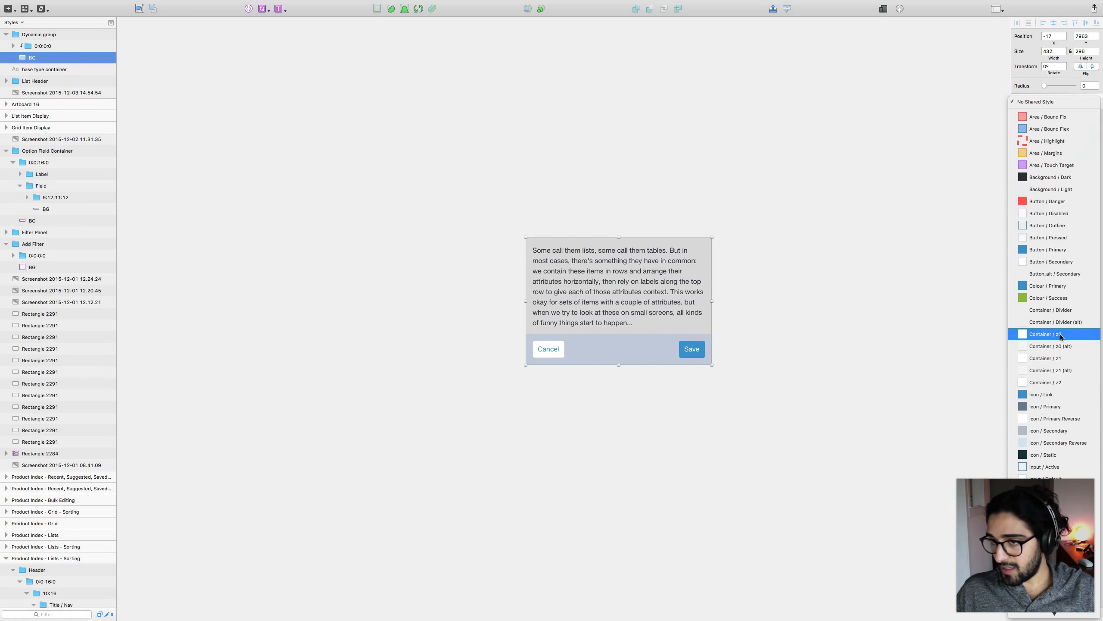
{"action": "left_click", "coordinate": [1042, 359]}
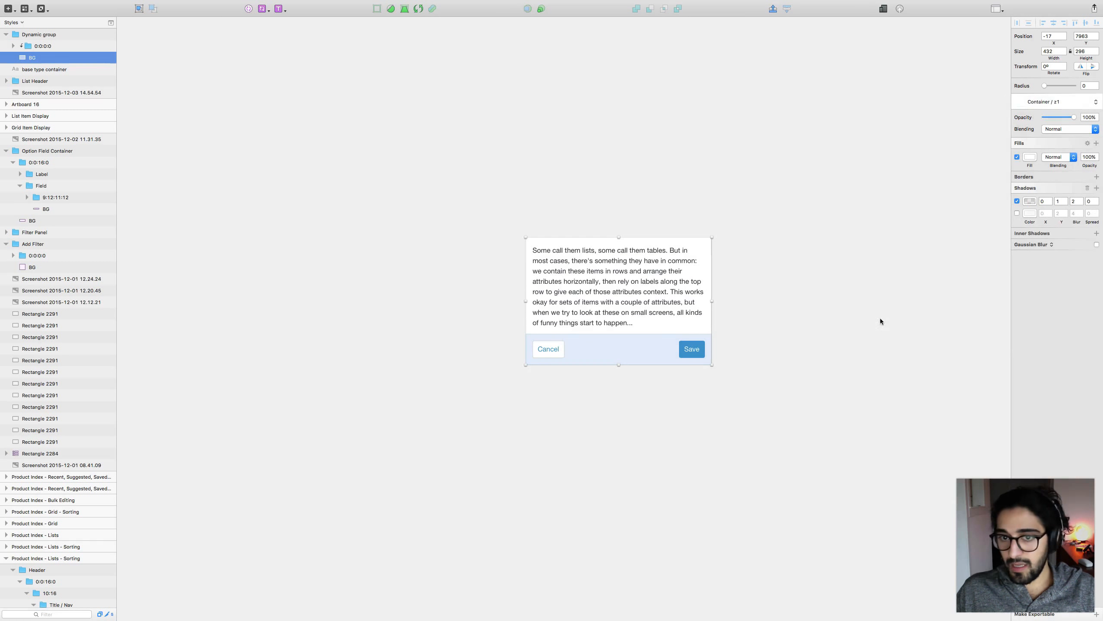
Step: Set the outer background's corner radius to 30 and inspect the rounded container up close
{"action": "left_click", "coordinate": [1083, 86]}
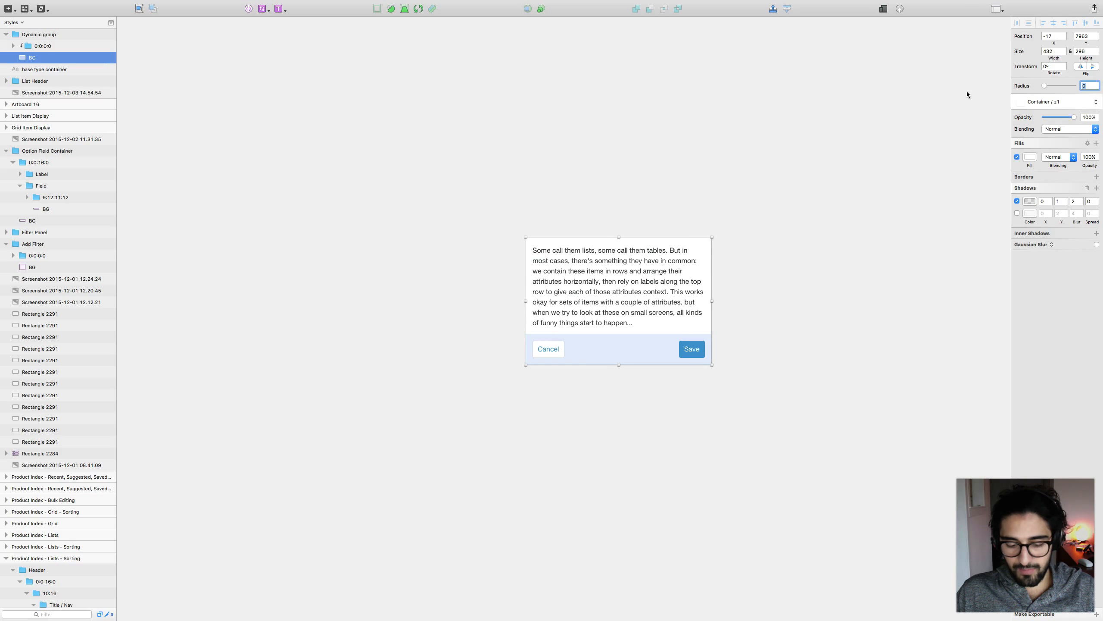
{"action": "type", "text": "30"}
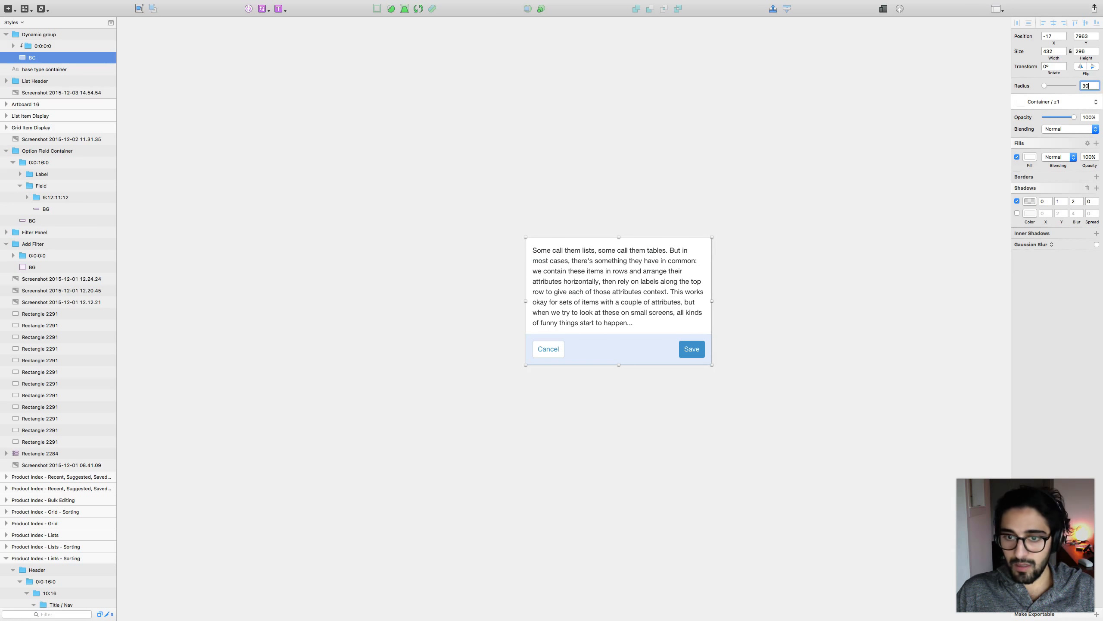
{"action": "key", "text": "Return"}
{"action": "left_click", "coordinate": [780, 370]}
{"action": "key", "text": "z"}
{"action": "left_click_drag", "start_coordinate": [464, 212], "coordinate": [801, 448]}
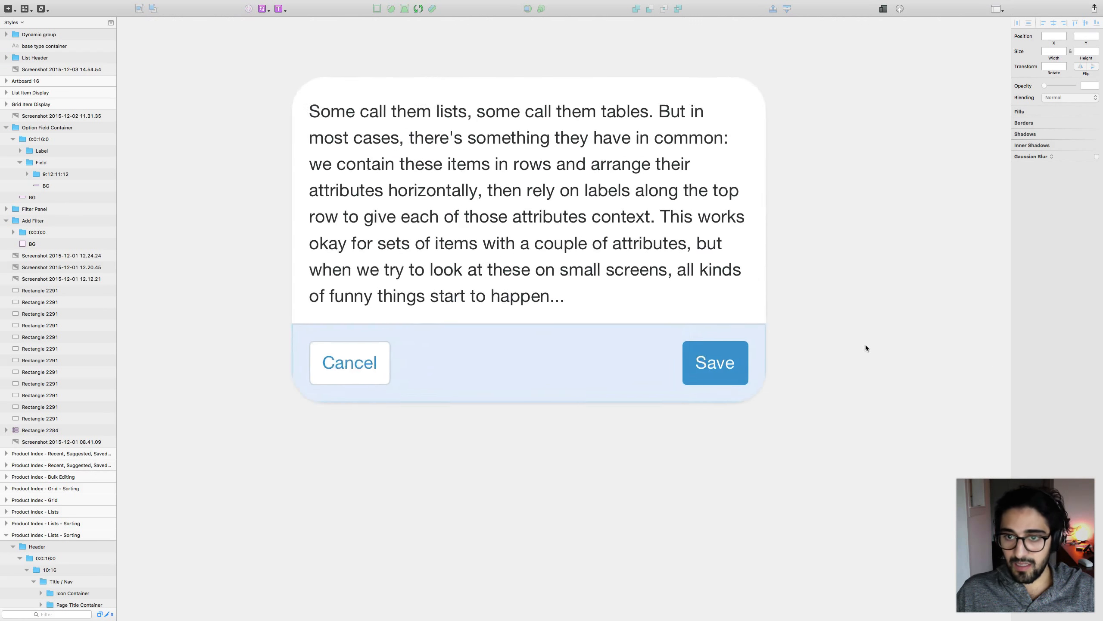
{"action": "left_click", "coordinate": [755, 420]}
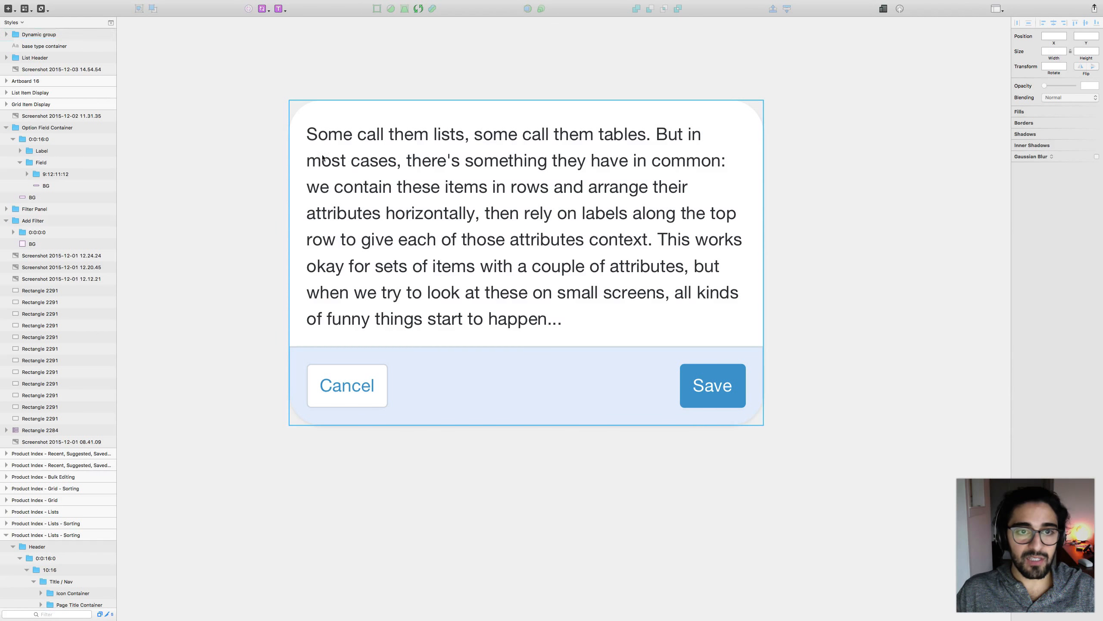
{"action": "key", "text": "super+0"}
{"action": "scroll", "coordinate": [744, 302], "scroll_direction": "down", "scroll_amount": 3}
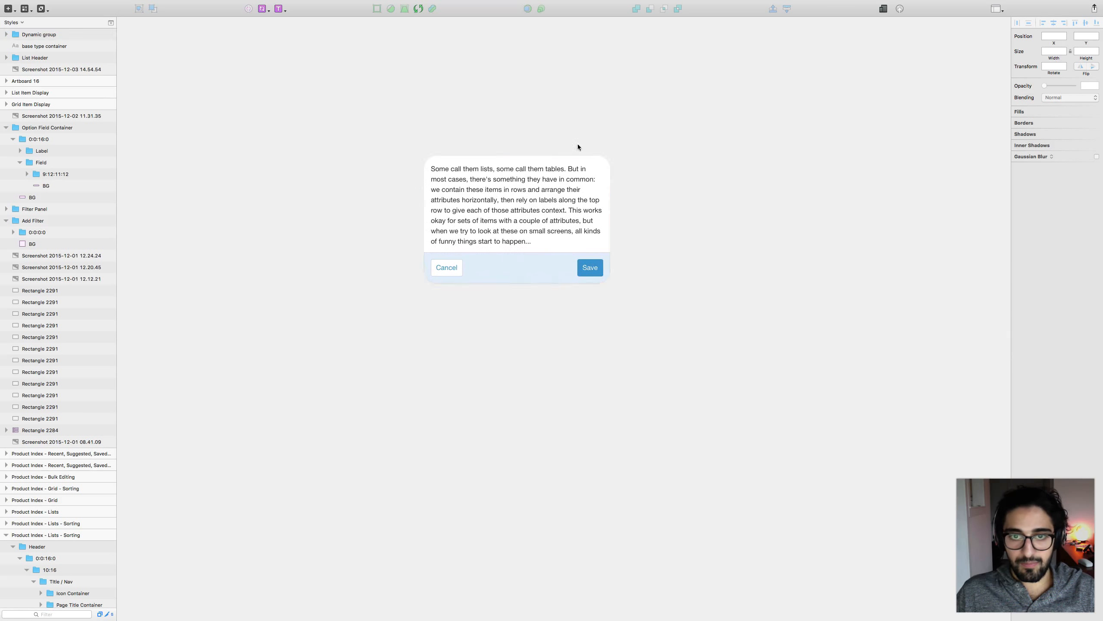
Step: Set the corner radius of the outer container's BG layer to 4
{"action": "left_click", "coordinate": [434, 158], "text": "super"}
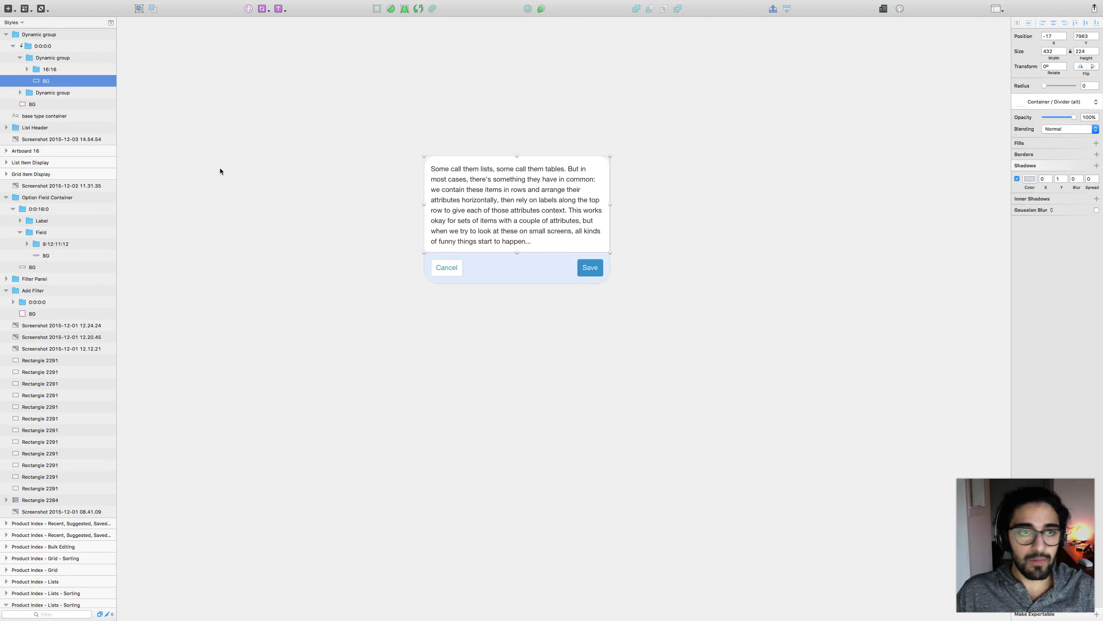
{"action": "left_click", "coordinate": [39, 105]}
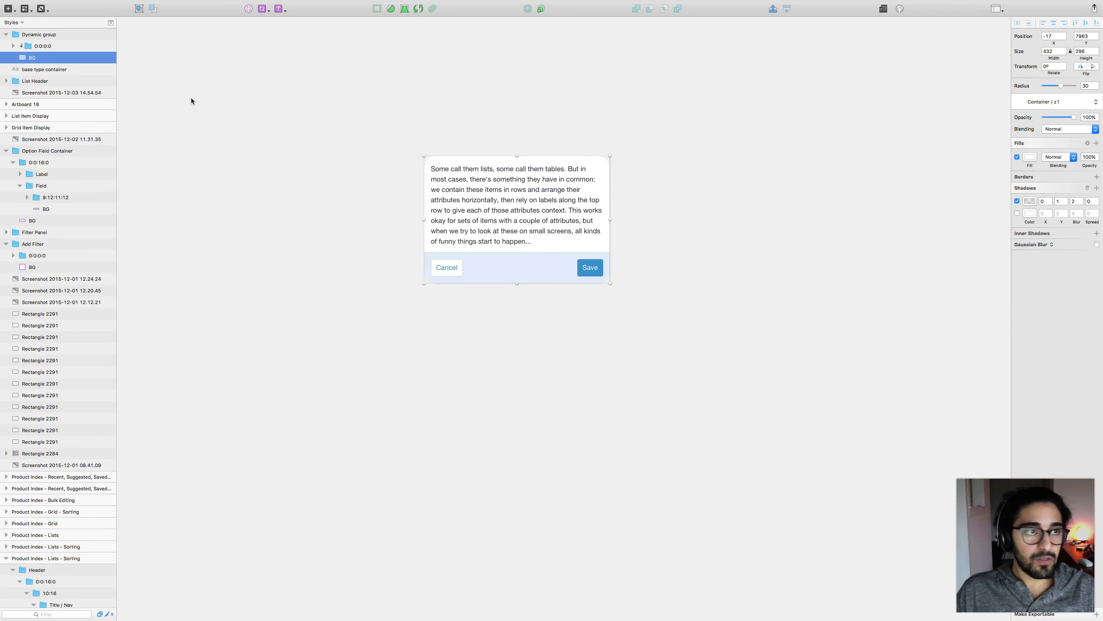
{"action": "left_click", "coordinate": [1088, 85]}
{"action": "type", "text": "4"}
{"action": "key", "text": "Return"}
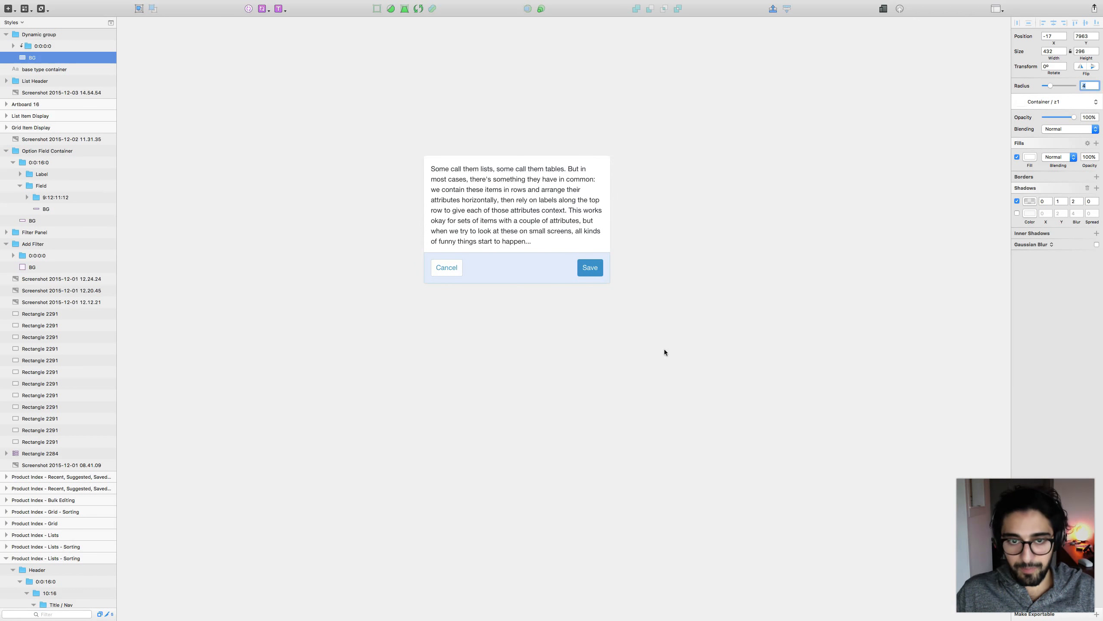
Step: Apply the Container / Divider shared style to the BG layer behind the Cancel and Save buttons
{"action": "left_click", "coordinate": [519, 275]}
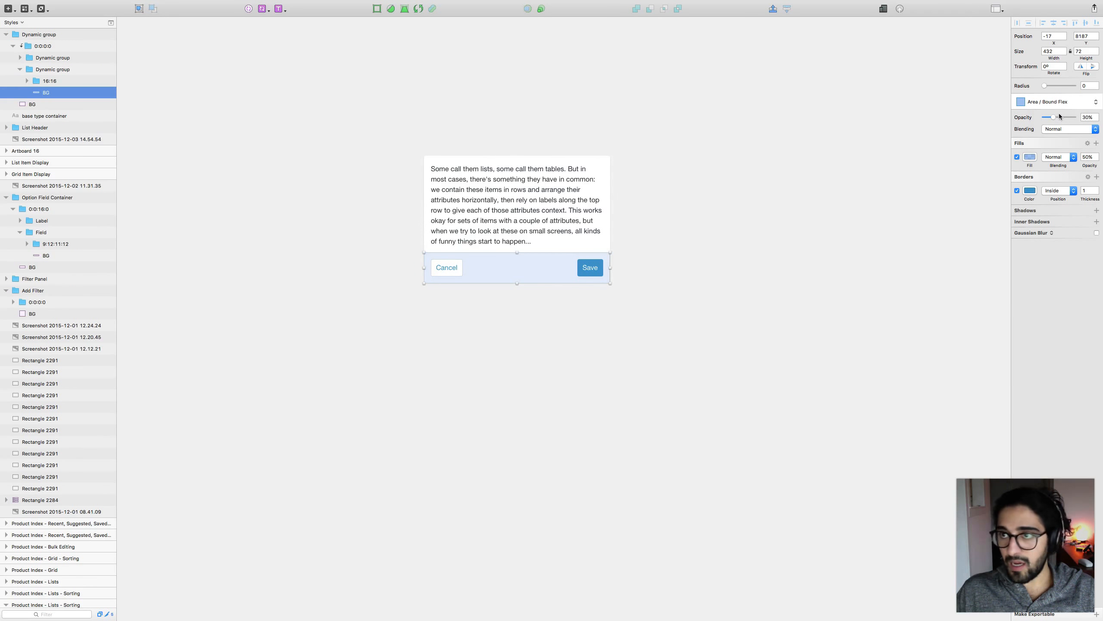
{"action": "left_click", "coordinate": [1049, 102]}
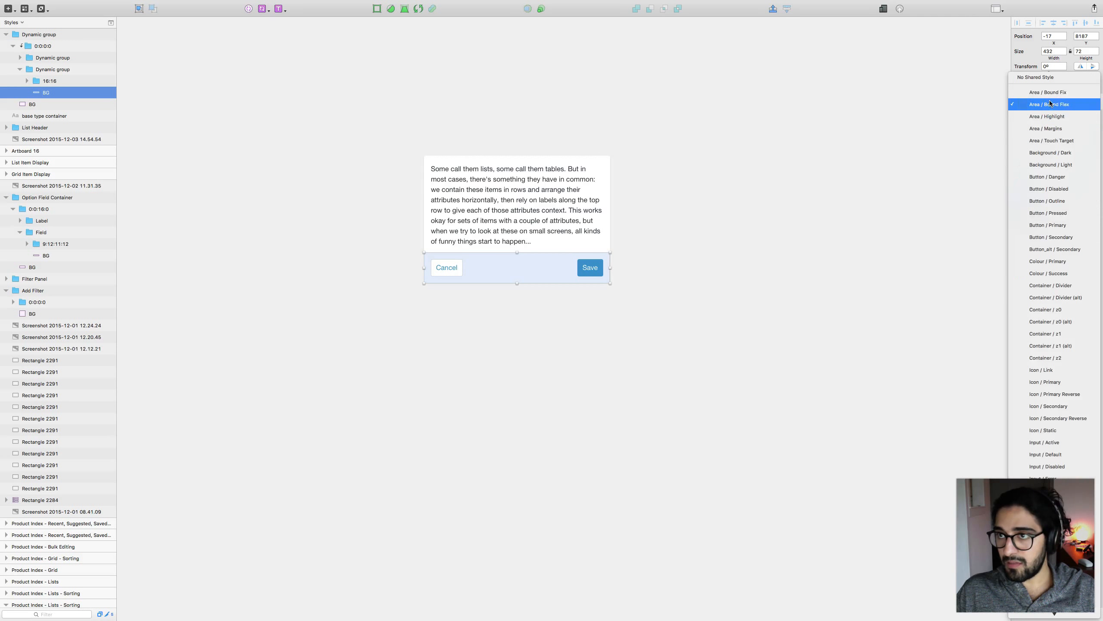
{"action": "left_click", "coordinate": [1072, 287]}
{"action": "left_click", "coordinate": [751, 300]}
{"action": "left_click_drag", "start_coordinate": [719, 314], "coordinate": [770, 362]}
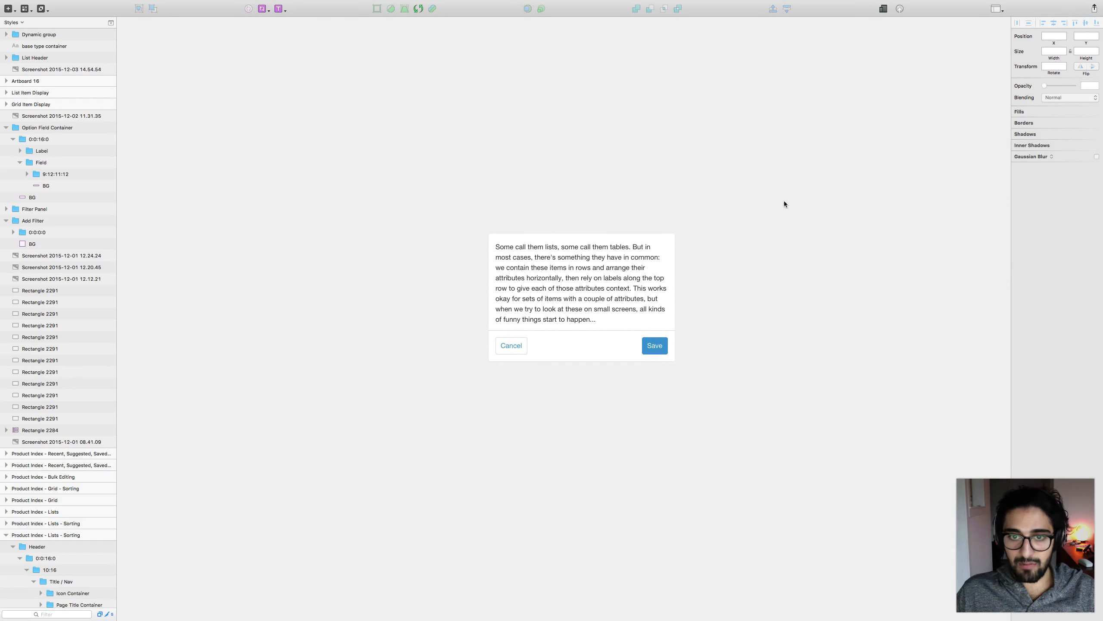
Step: Set the body paragraph's width to 600 and refit its dynamic container around the text
{"action": "left_click_drag", "start_coordinate": [785, 201], "coordinate": [598, 399]}
{"action": "left_click", "coordinate": [581, 412]}
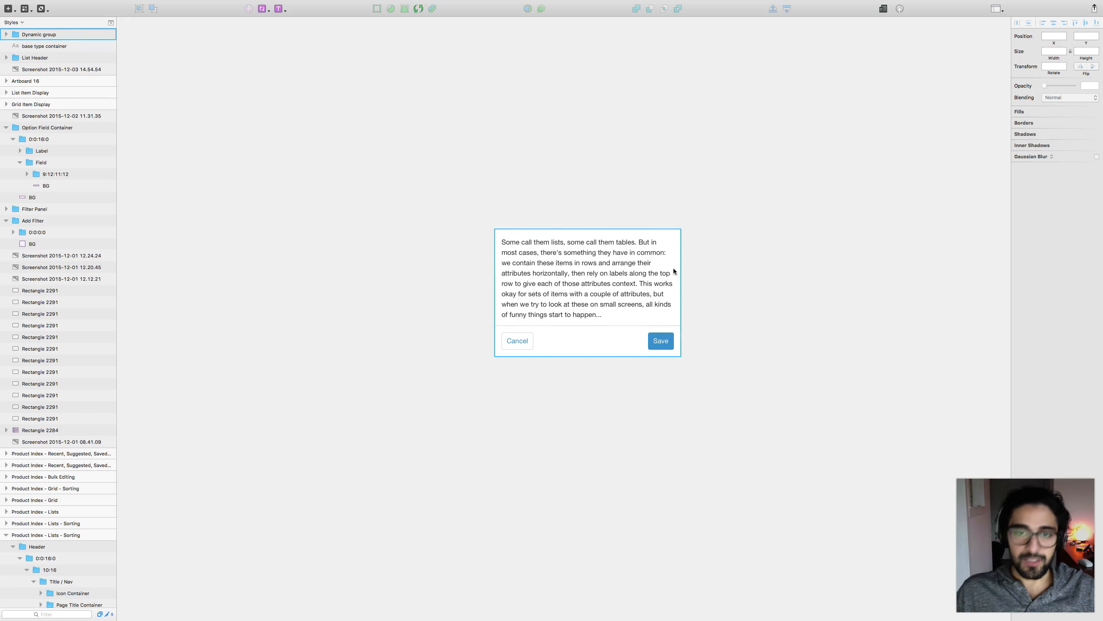
{"action": "scroll", "coordinate": [751, 352], "scroll_direction": "down", "scroll_amount": 4}
{"action": "scroll", "coordinate": [750, 352], "scroll_direction": "right", "scroll_amount": 2}
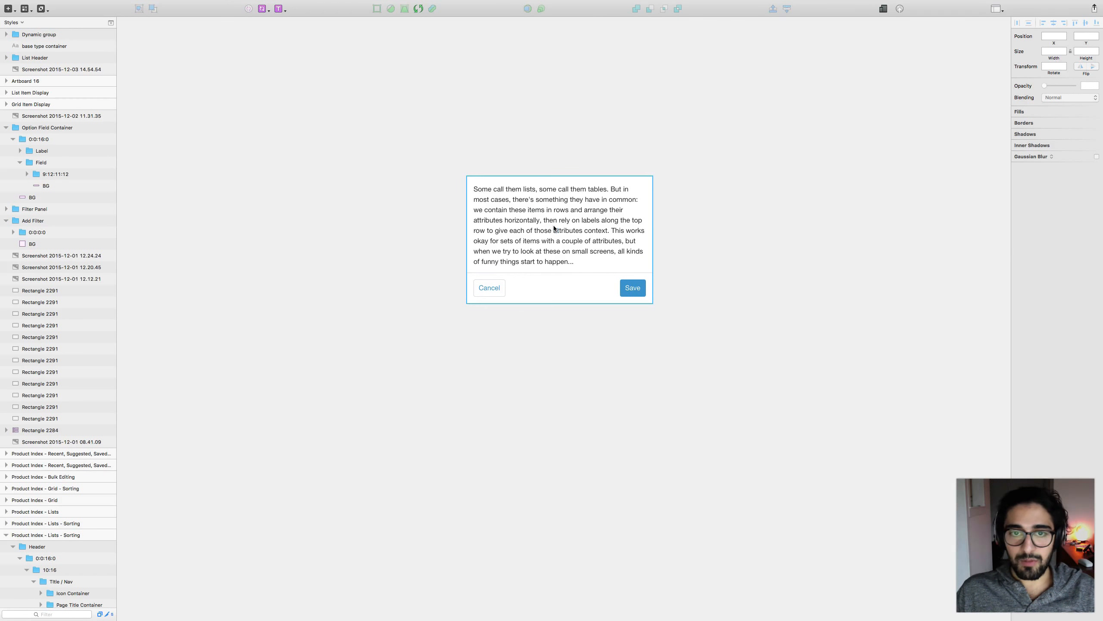
{"action": "left_click", "coordinate": [598, 228], "text": "super"}
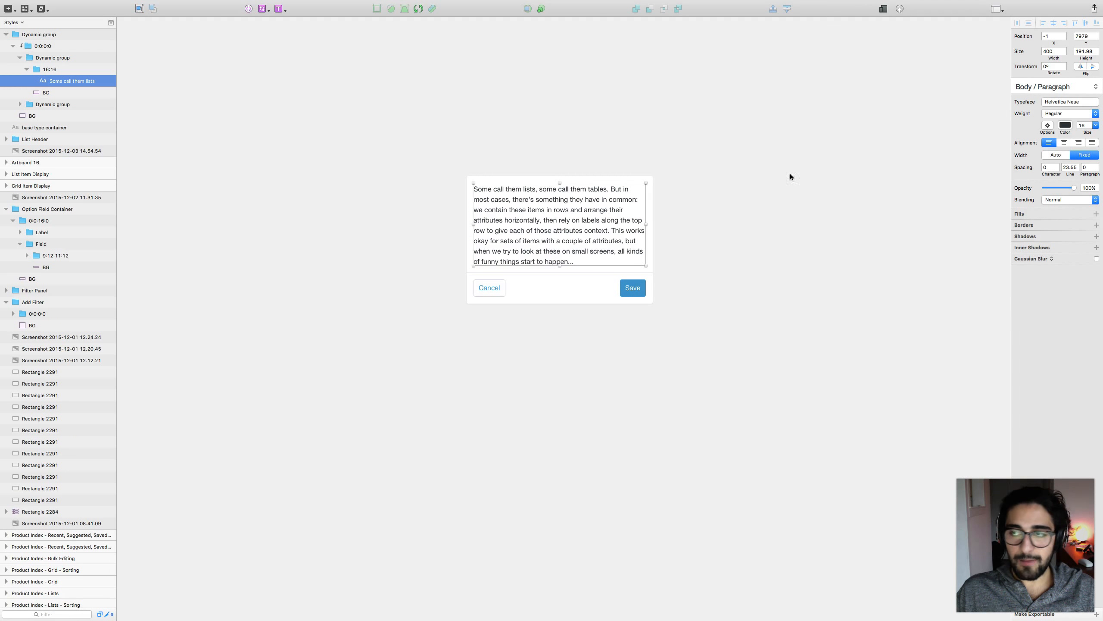
{"action": "double_click", "coordinate": [1052, 51]}
{"action": "type", "text": "600"}
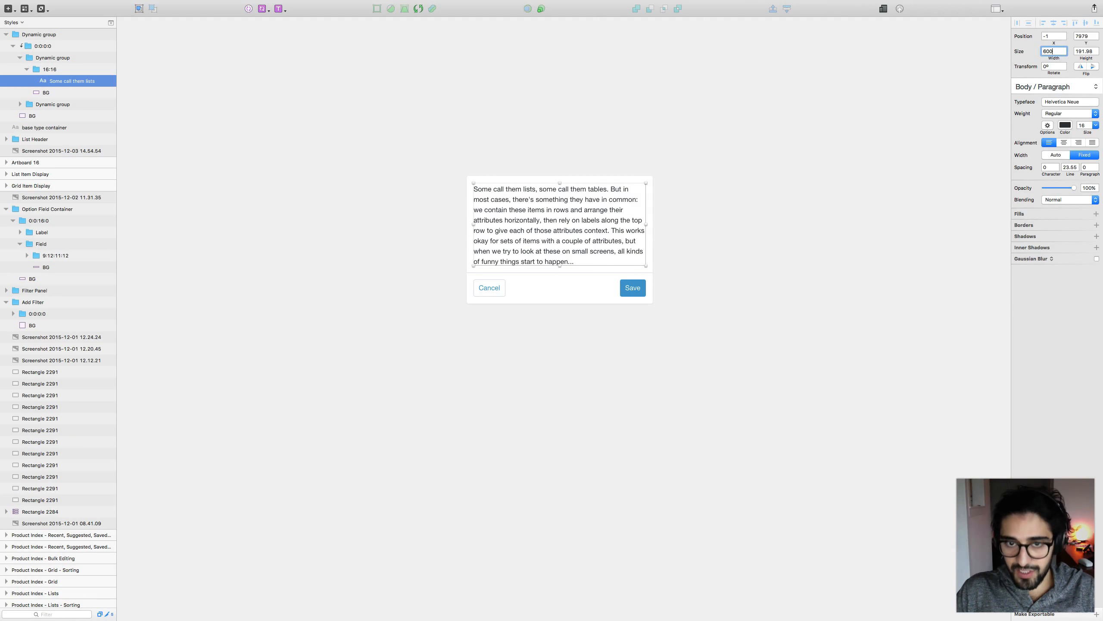
{"action": "key", "text": "Return"}
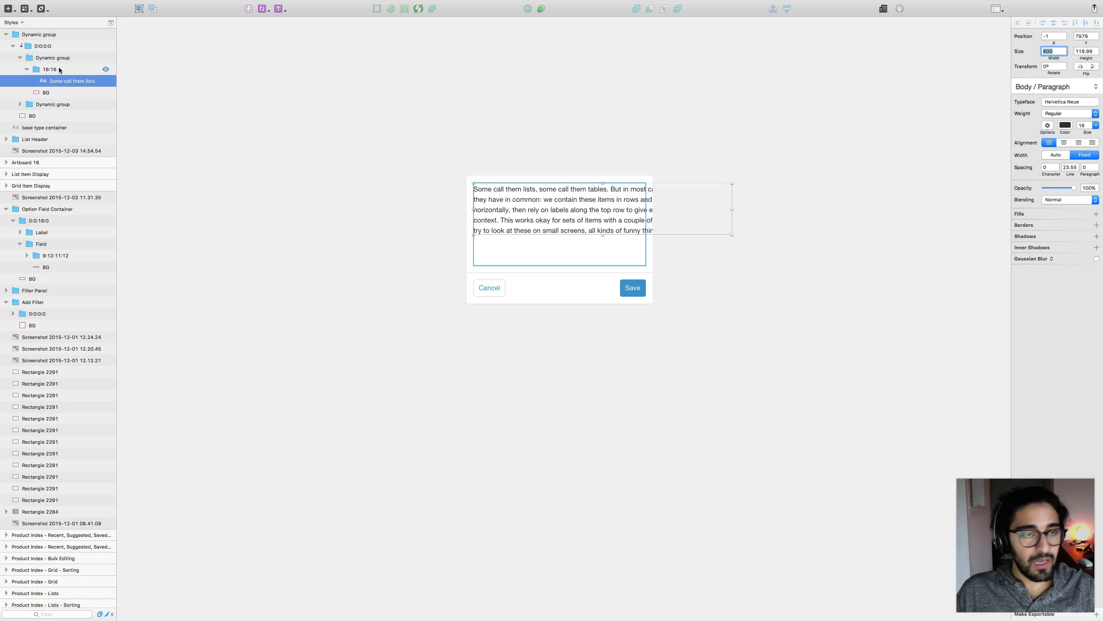
{"action": "key", "text": "Escape"}
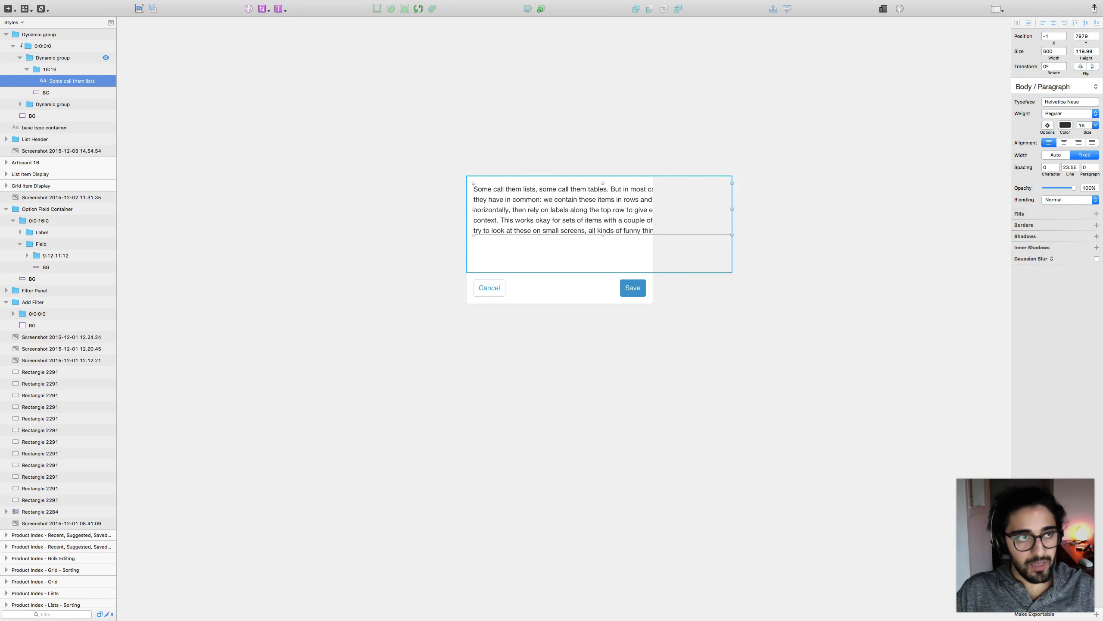
{"action": "key", "text": "Escape"}
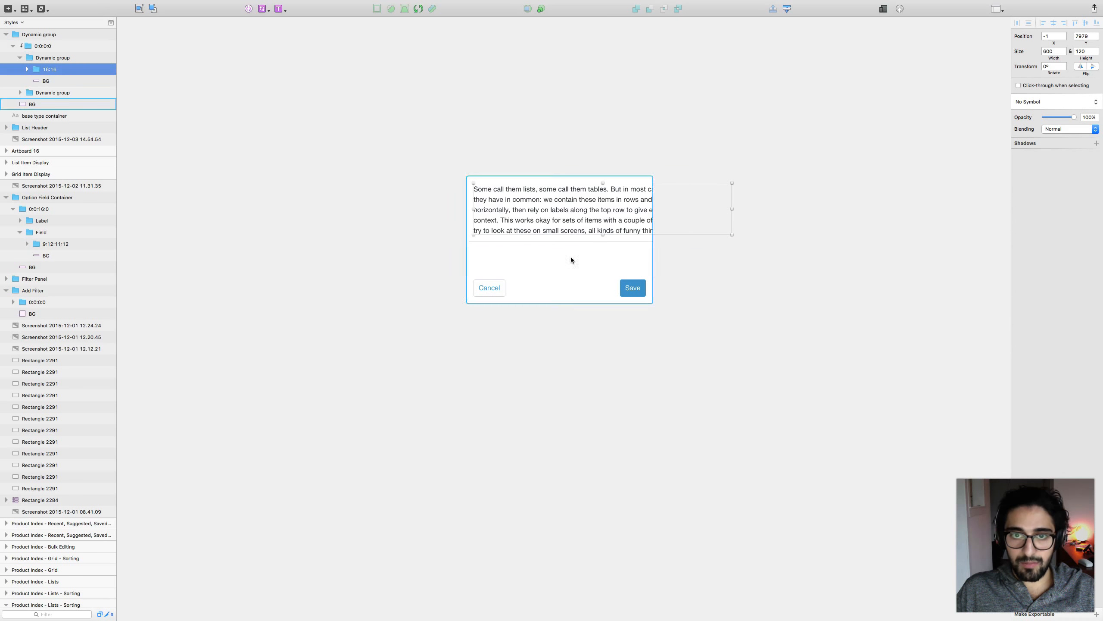
Step: Increase the Save button's X position by 200 and refit the button row's dynamic container
{"action": "double_click", "coordinate": [639, 288]}
{"action": "double_click", "coordinate": [633, 290]}
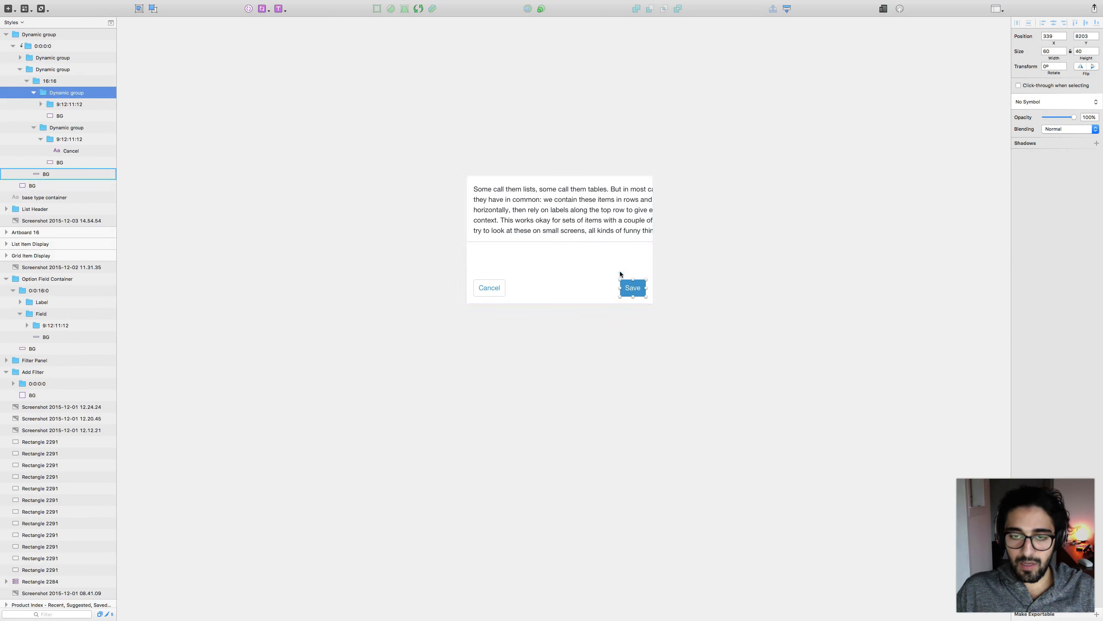
{"action": "left_click", "coordinate": [1055, 36]}
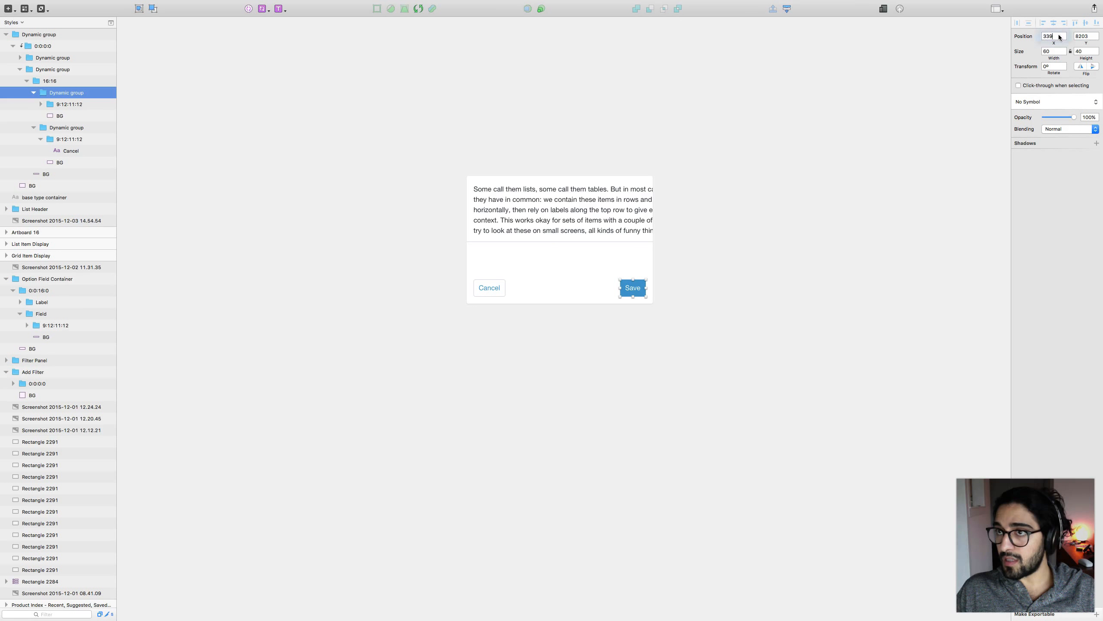
{"action": "type", "text": "+200"}
{"action": "key", "text": "Return"}
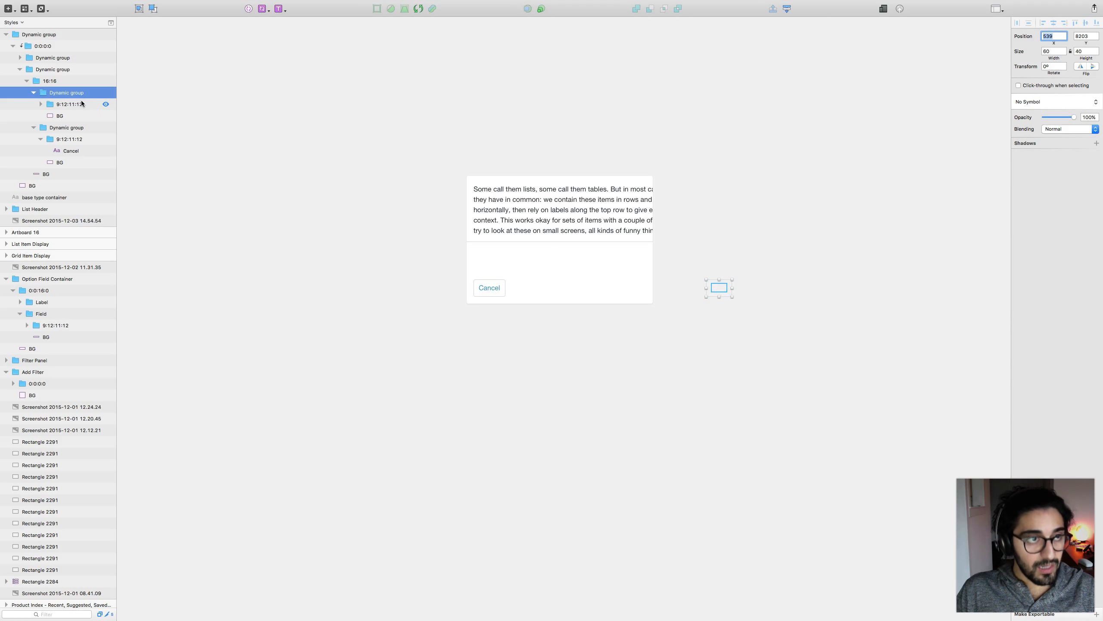
{"action": "key", "text": "Escape"}
{"action": "key", "text": "Escape"}
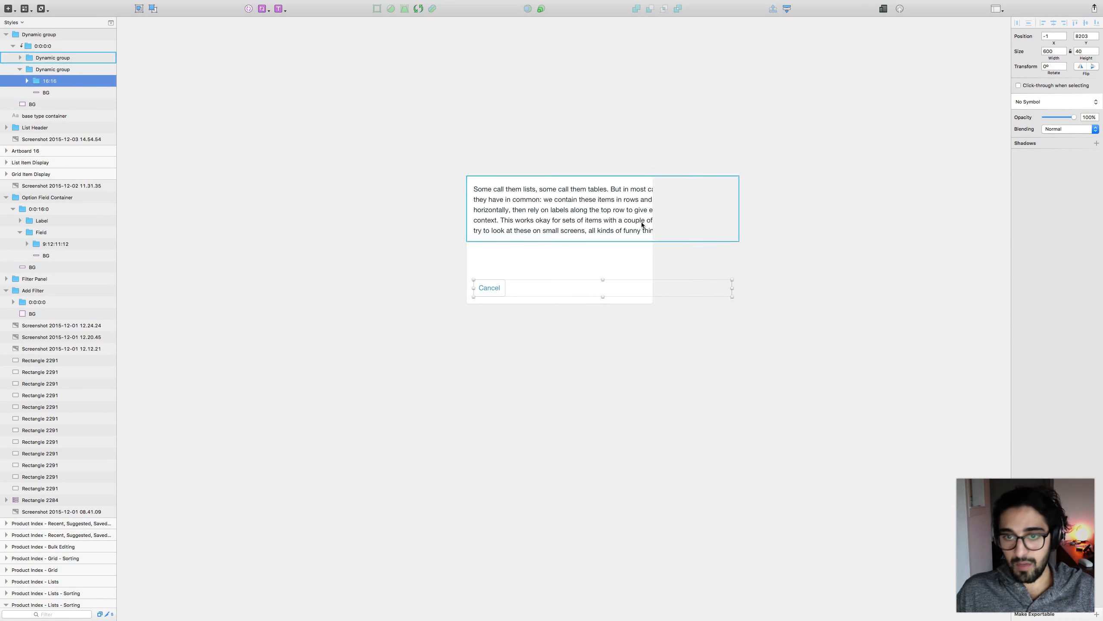
Step: Run Stack Children on the outer 0:0:0:0 group and refit the outer dynamic container to its new width
{"action": "left_click", "coordinate": [48, 46]}
{"action": "left_click", "coordinate": [37, 57]}
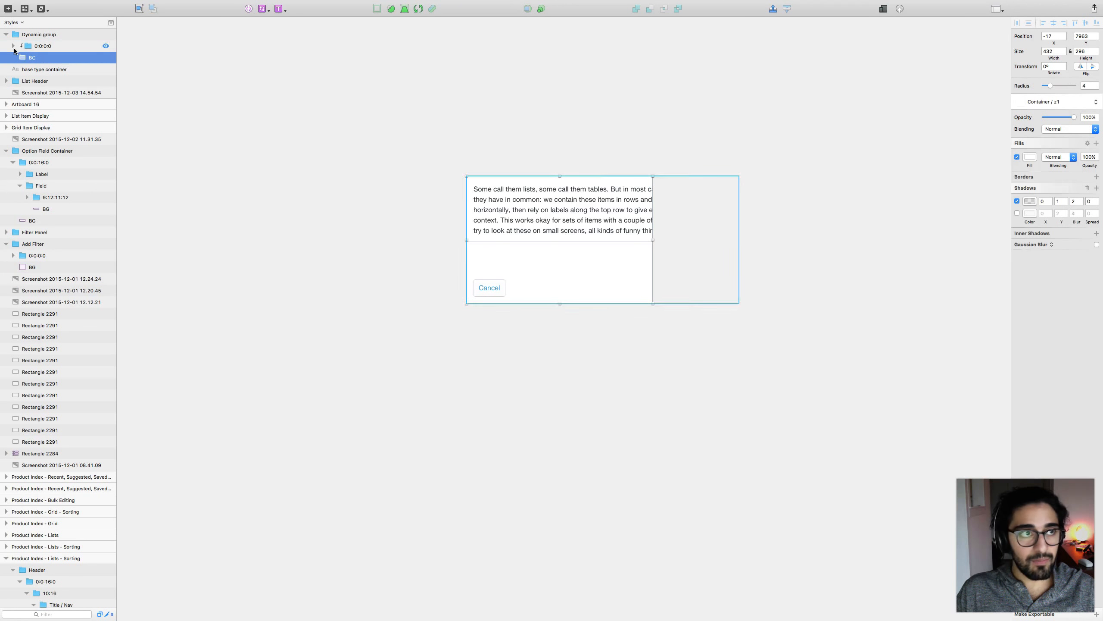
{"action": "left_click", "coordinate": [13, 47]}
{"action": "left_click", "coordinate": [47, 47]}
{"action": "mouse_move", "coordinate": [170, 2]}
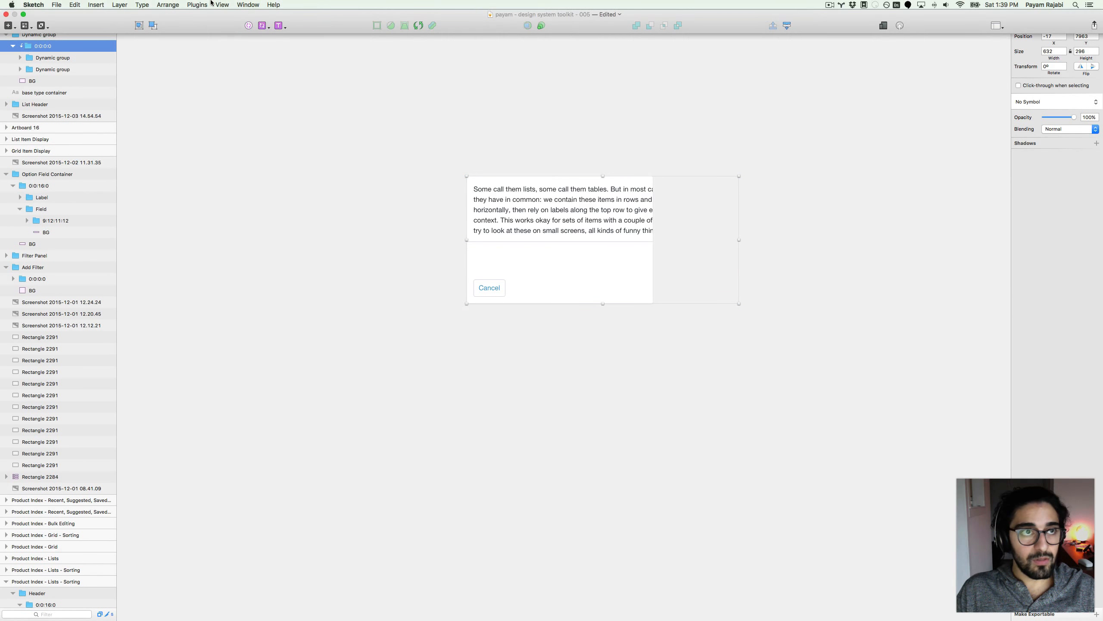
{"action": "left_click", "coordinate": [221, 4]}
{"action": "mouse_move", "coordinate": [219, 32]}
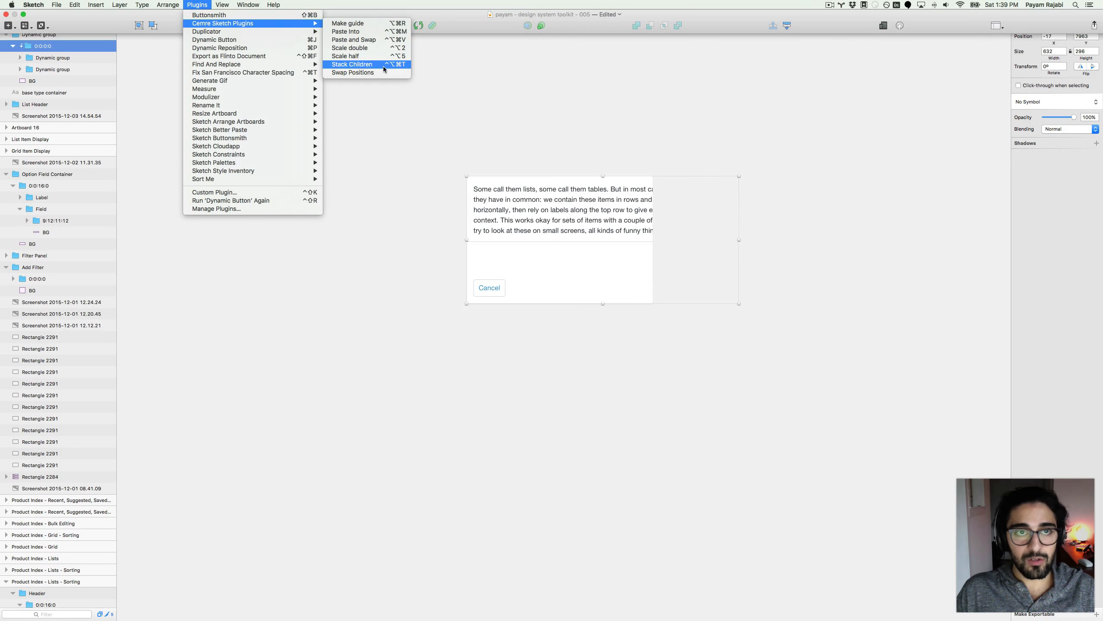
{"action": "left_click", "coordinate": [408, 66]}
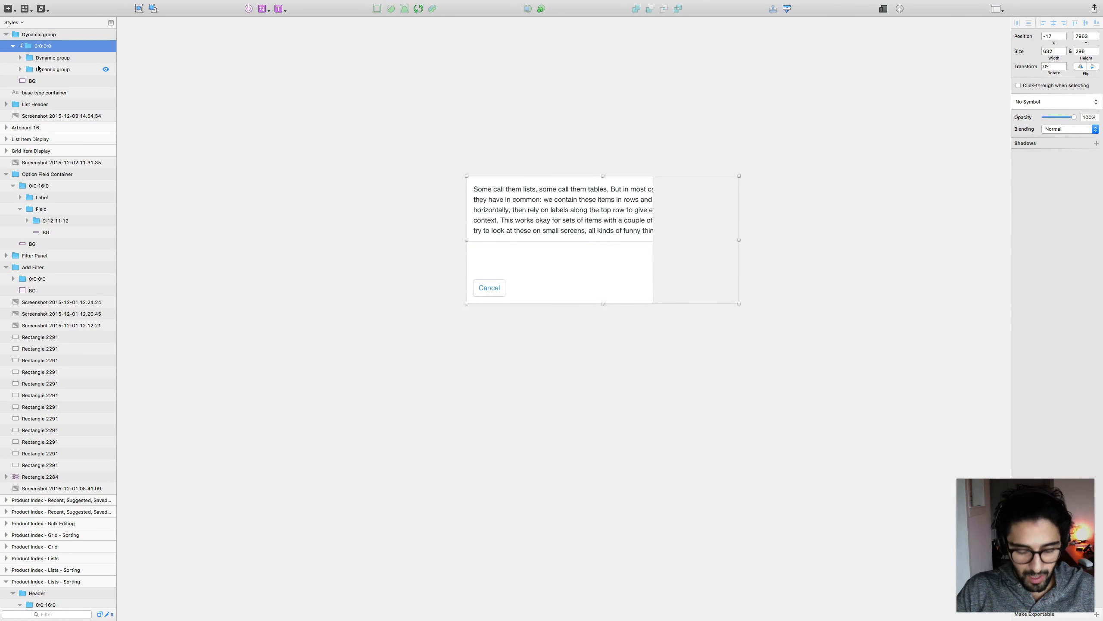
{"action": "key", "text": "ctrl+alt+super+s"}
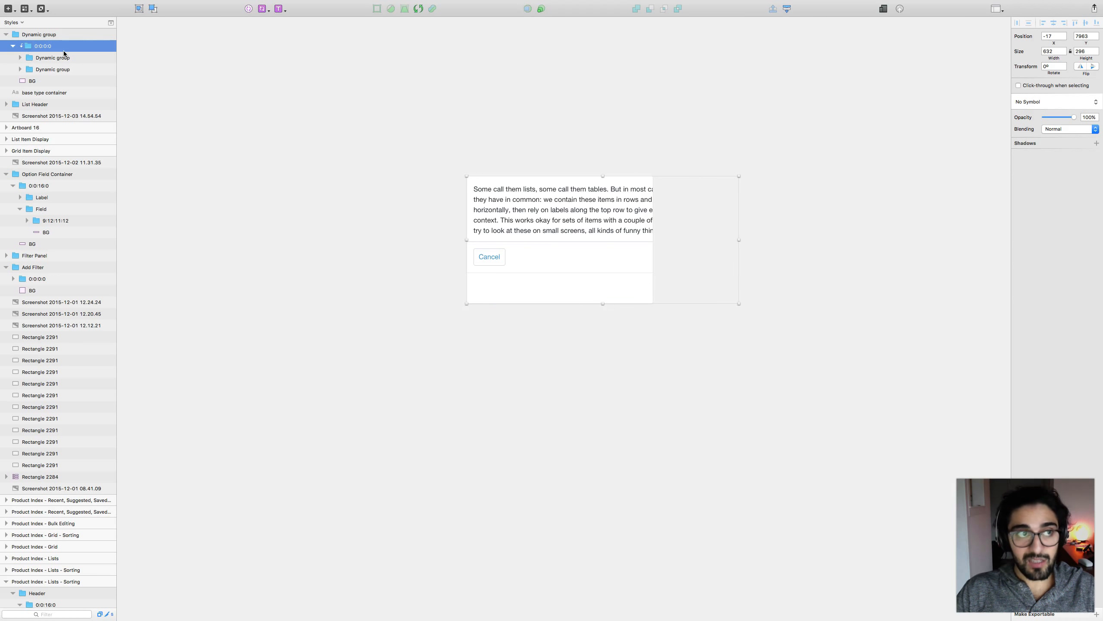
{"action": "left_click", "coordinate": [601, 399]}
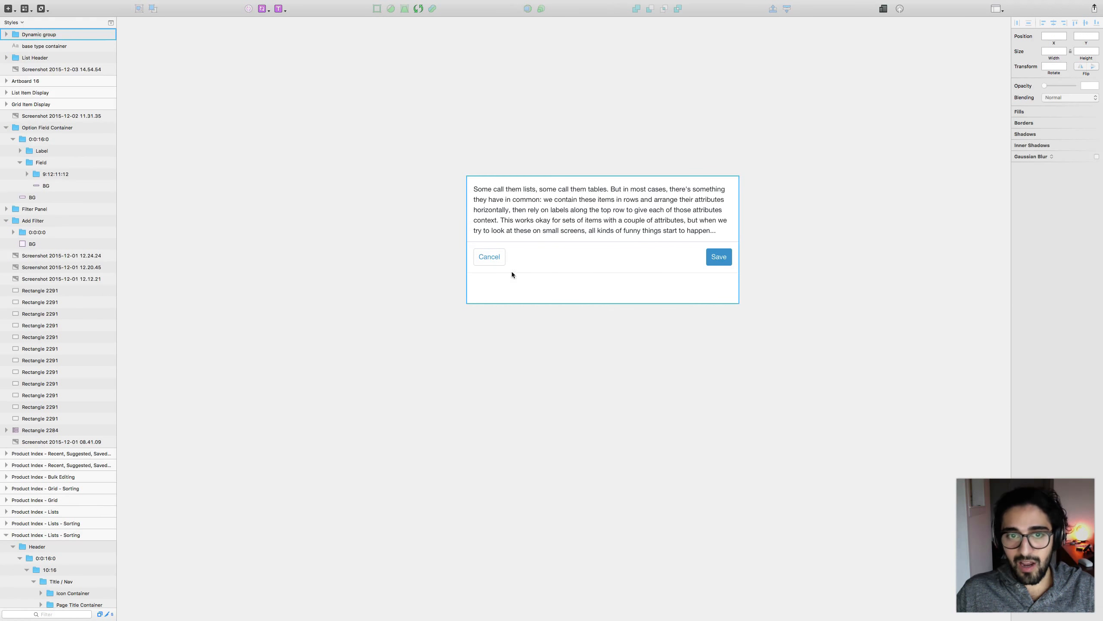
Step: Refit the outer dynamic container's height to the stacked text area and button row
{"action": "left_click", "coordinate": [493, 259]}
{"action": "double_click", "coordinate": [499, 259]}
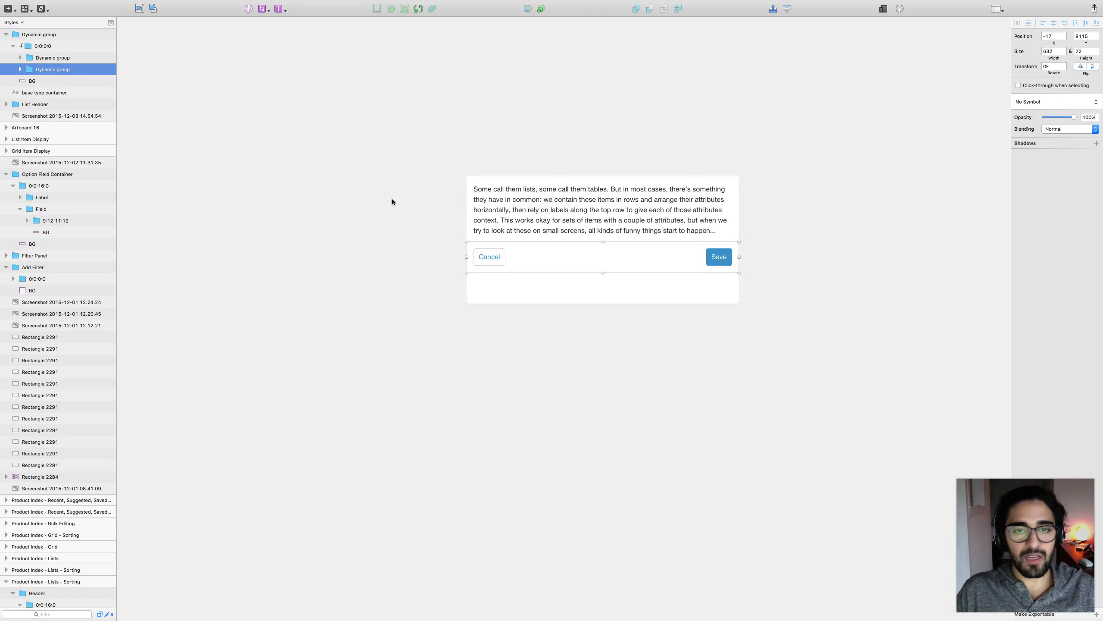
{"action": "left_click", "coordinate": [52, 48]}
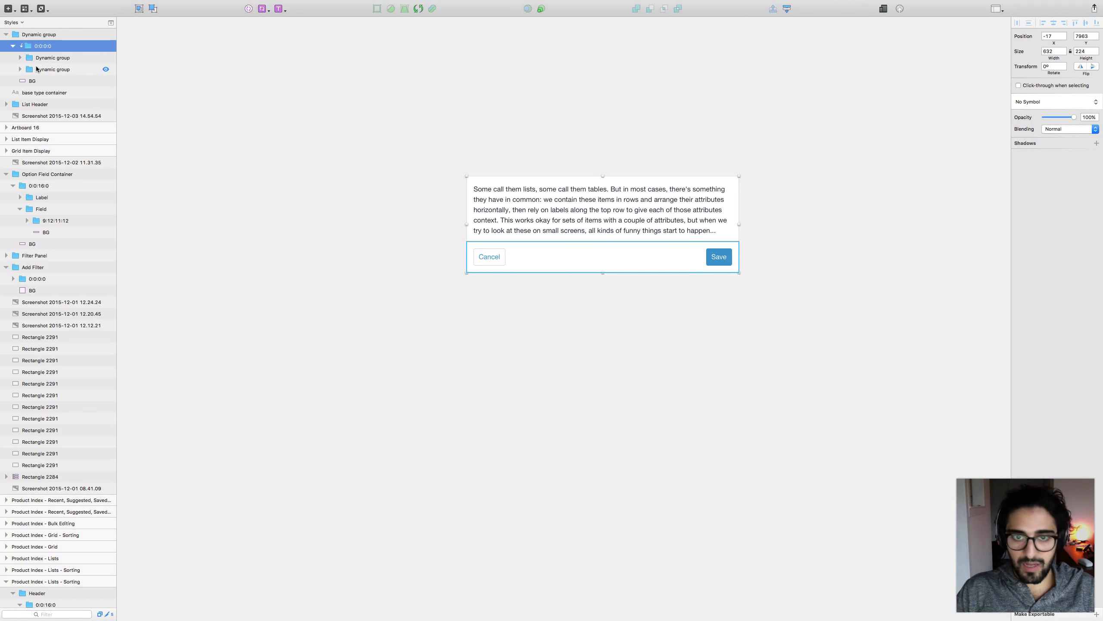
{"action": "left_click", "coordinate": [772, 311]}
{"action": "left_click_drag", "start_coordinate": [731, 344], "coordinate": [716, 354]}
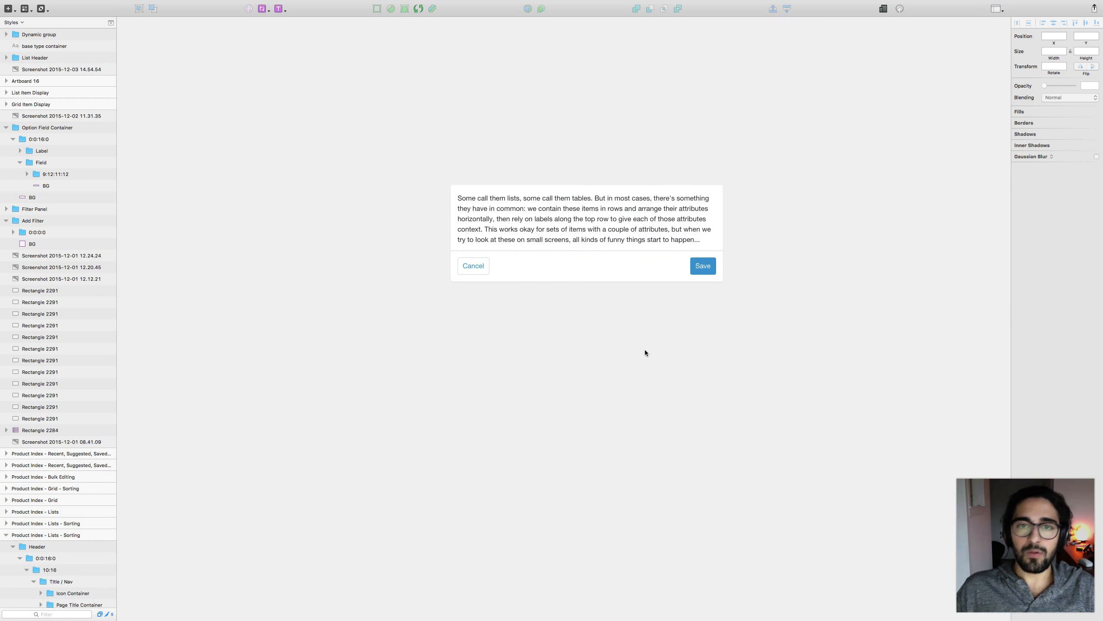
{"action": "left_click_drag", "start_coordinate": [626, 374], "coordinate": [613, 369]}
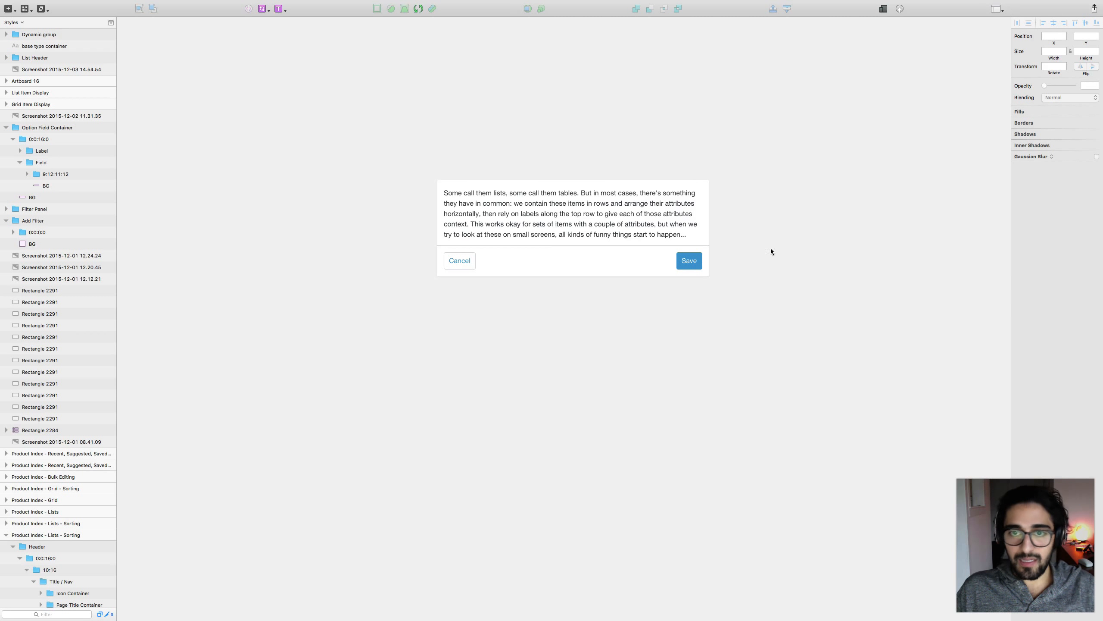
{"action": "left_click_drag", "start_coordinate": [771, 249], "coordinate": [651, 244]}
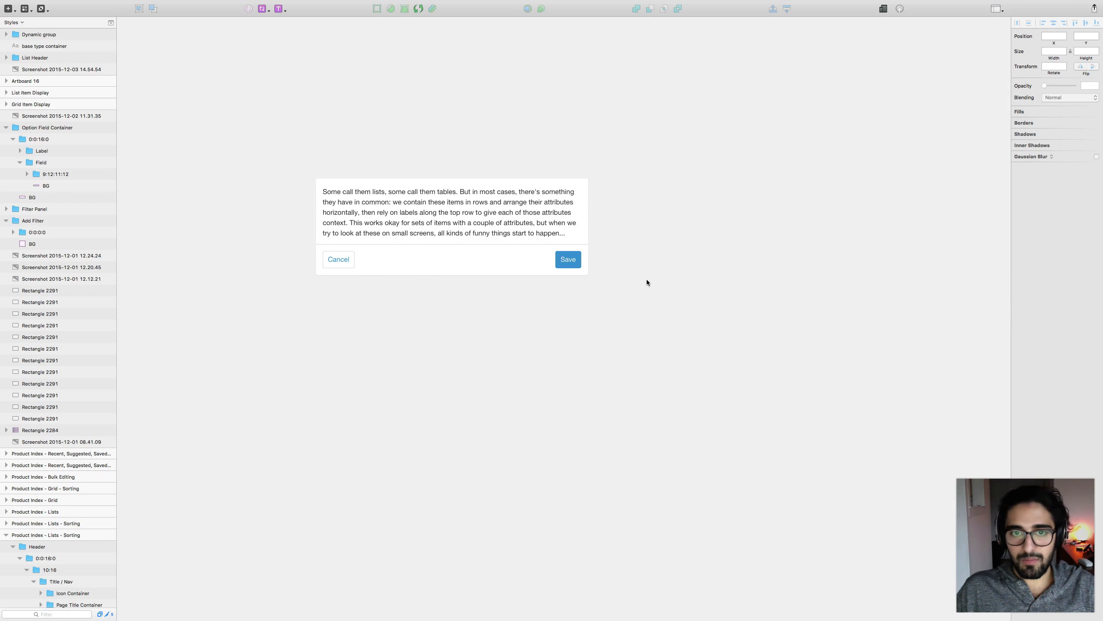
{"action": "scroll", "coordinate": [646, 279], "scroll_direction": "down", "scroll_amount": 1}
{"action": "scroll", "coordinate": [646, 280], "scroll_direction": "left", "scroll_amount": 1}
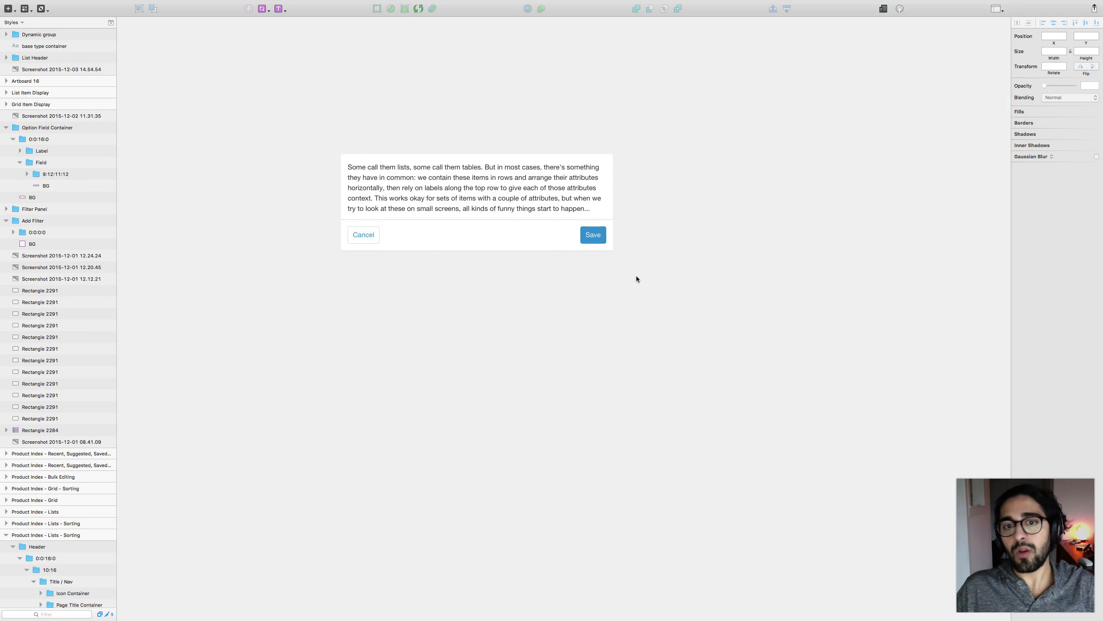
{"action": "scroll", "coordinate": [654, 278], "scroll_direction": "left", "scroll_amount": 1}
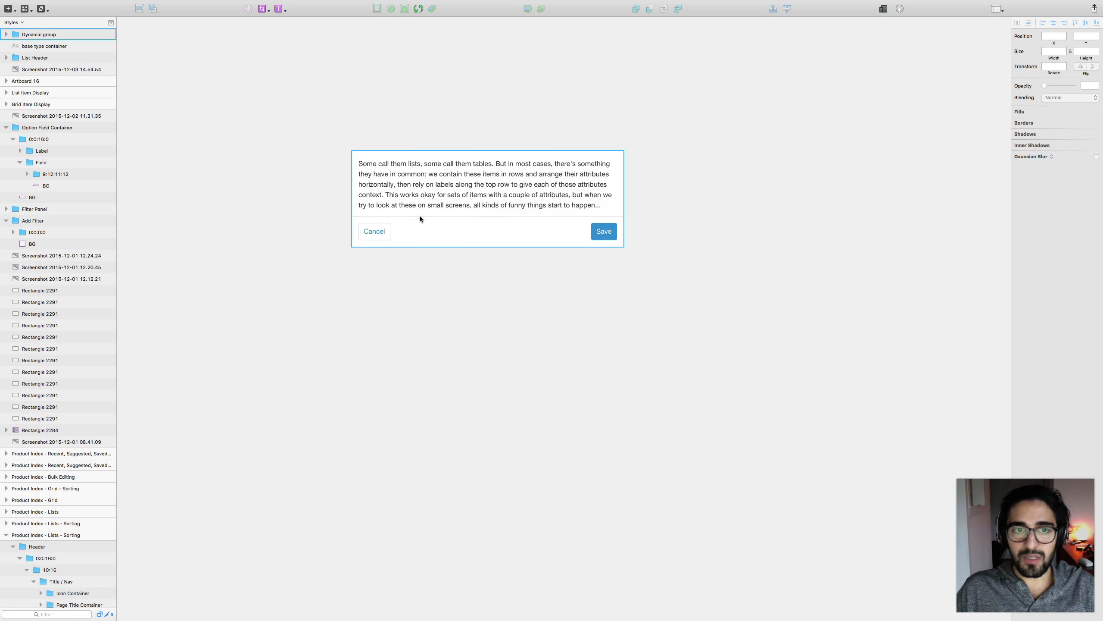
Step: Switch to the Examples page and zoom in on the Settings form built from dynamic containers
{"action": "left_click", "coordinate": [111, 22]}
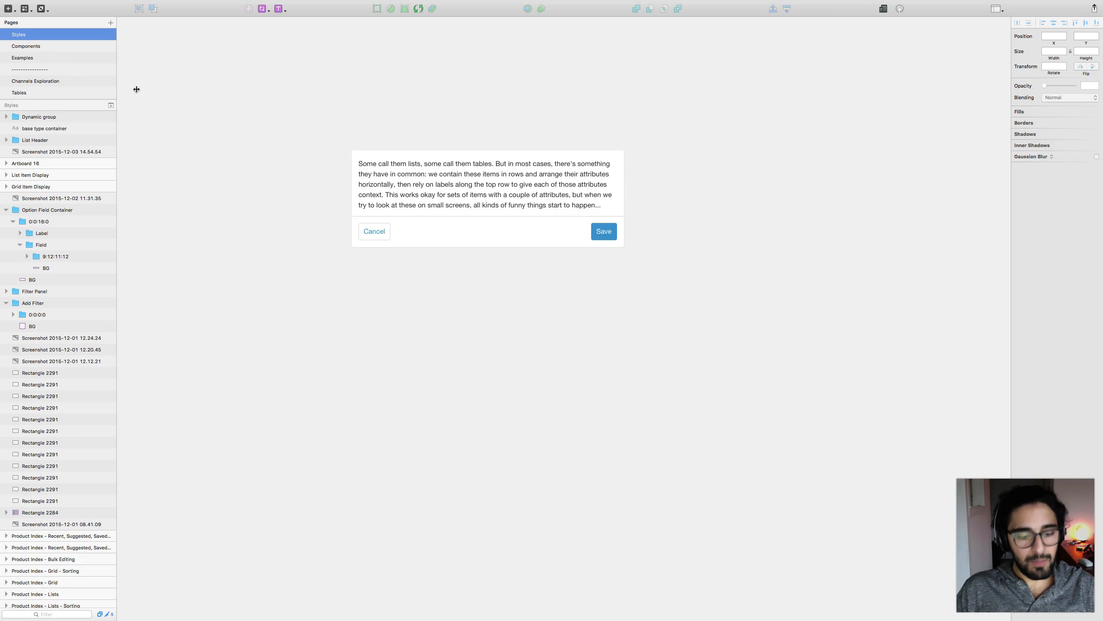
{"action": "left_click", "coordinate": [50, 58]}
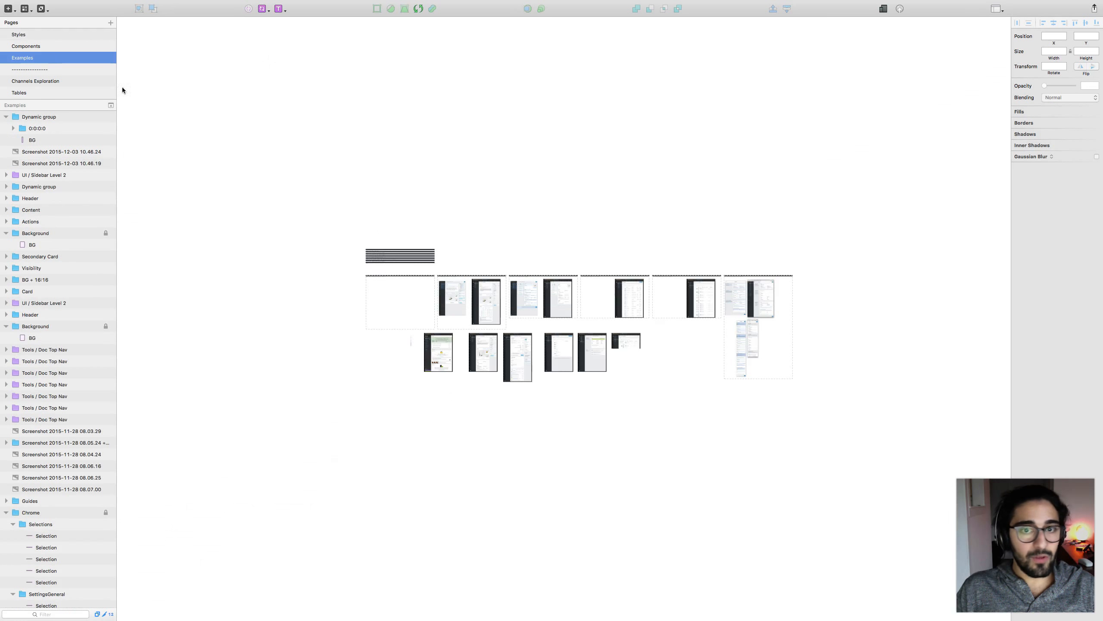
{"action": "left_click_drag", "start_coordinate": [726, 270], "coordinate": [775, 350]}
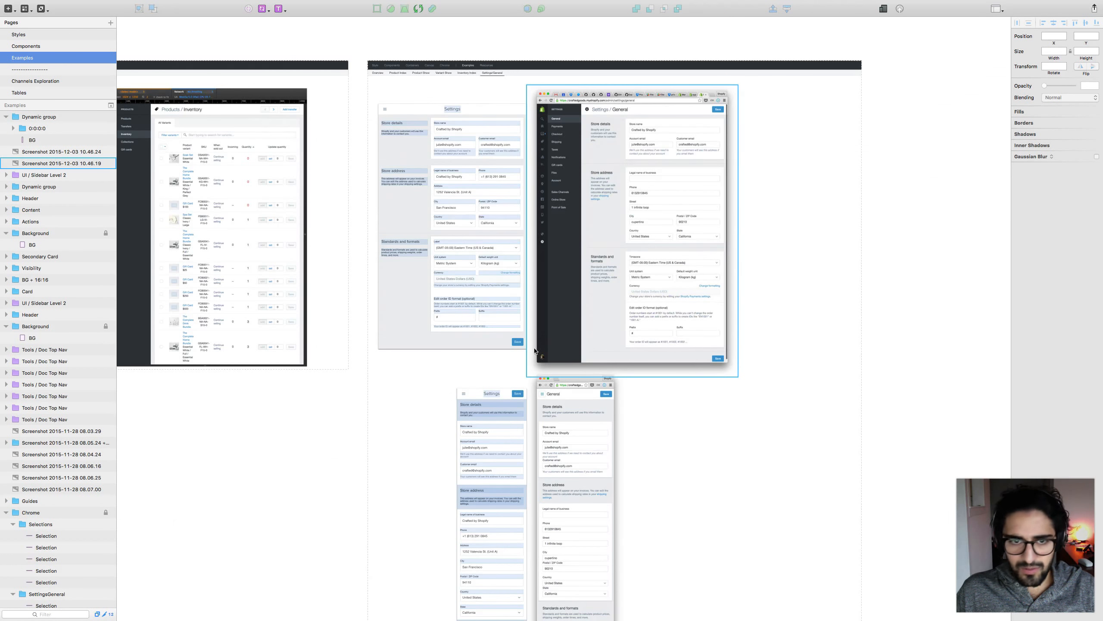
{"action": "left_click_drag", "start_coordinate": [430, 377], "coordinate": [467, 360]}
{"action": "key", "text": "z"}
{"action": "left_click_drag", "start_coordinate": [406, 83], "coordinate": [591, 326]}
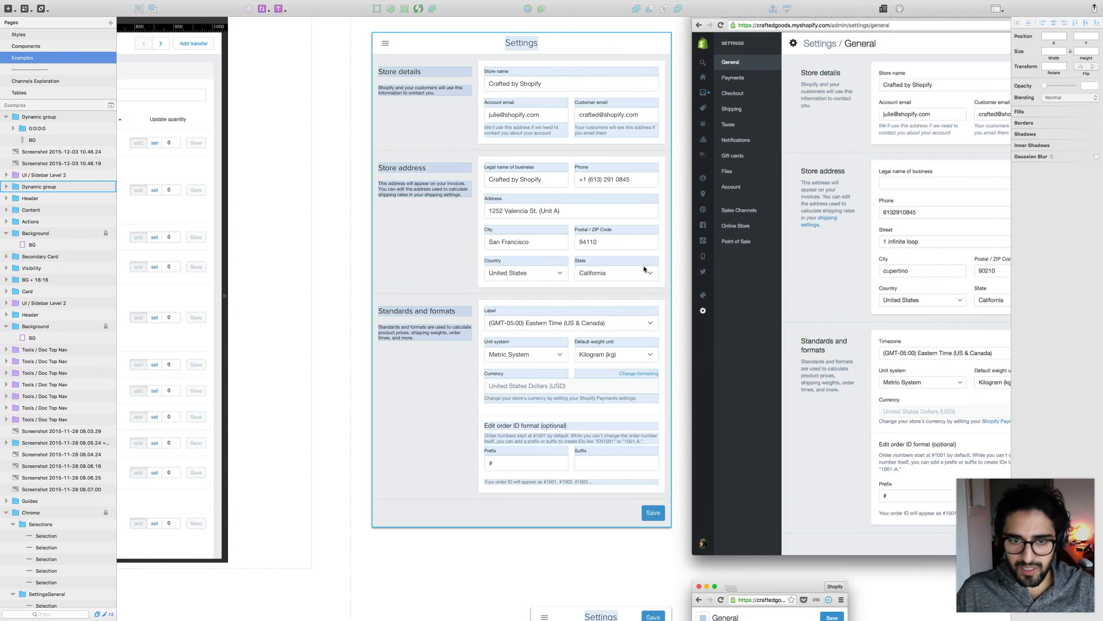
{"action": "scroll", "coordinate": [540, 433], "scroll_direction": "down", "scroll_amount": 3}
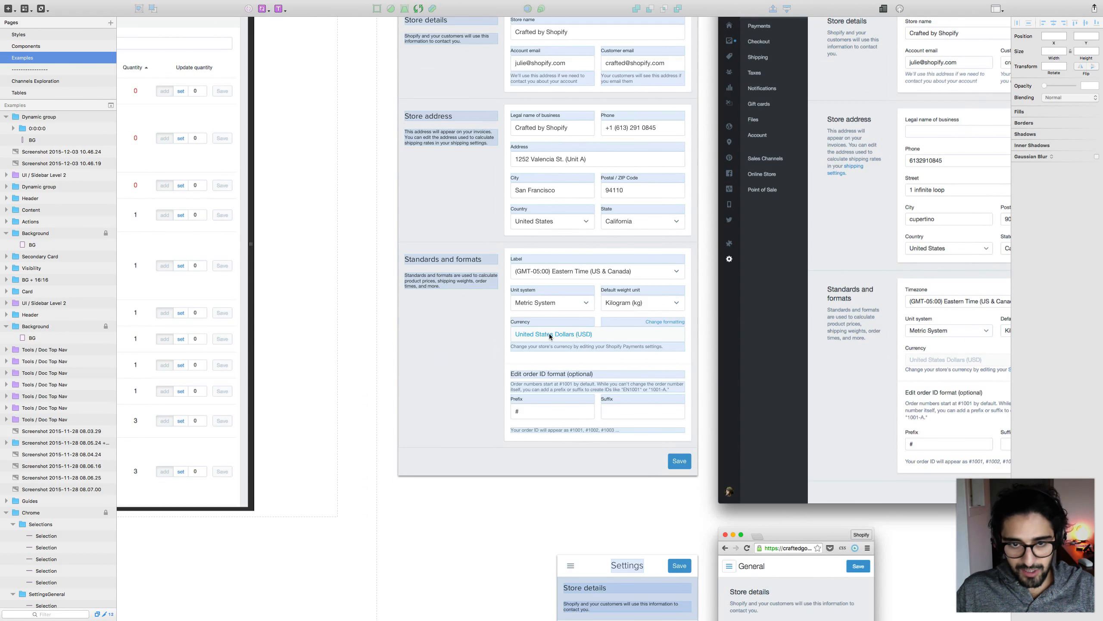
Step: Select the Currency field's text in the Settings form and widen the layer list to read its nested containers
{"action": "left_click", "coordinate": [541, 334]}
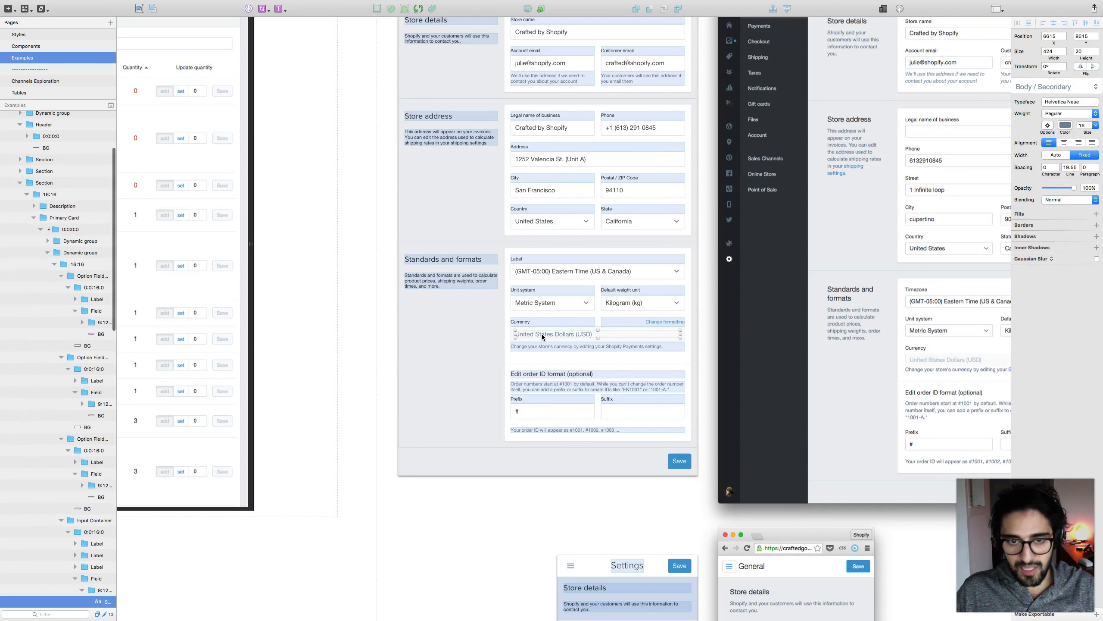
{"action": "left_click", "coordinate": [116, 552]}
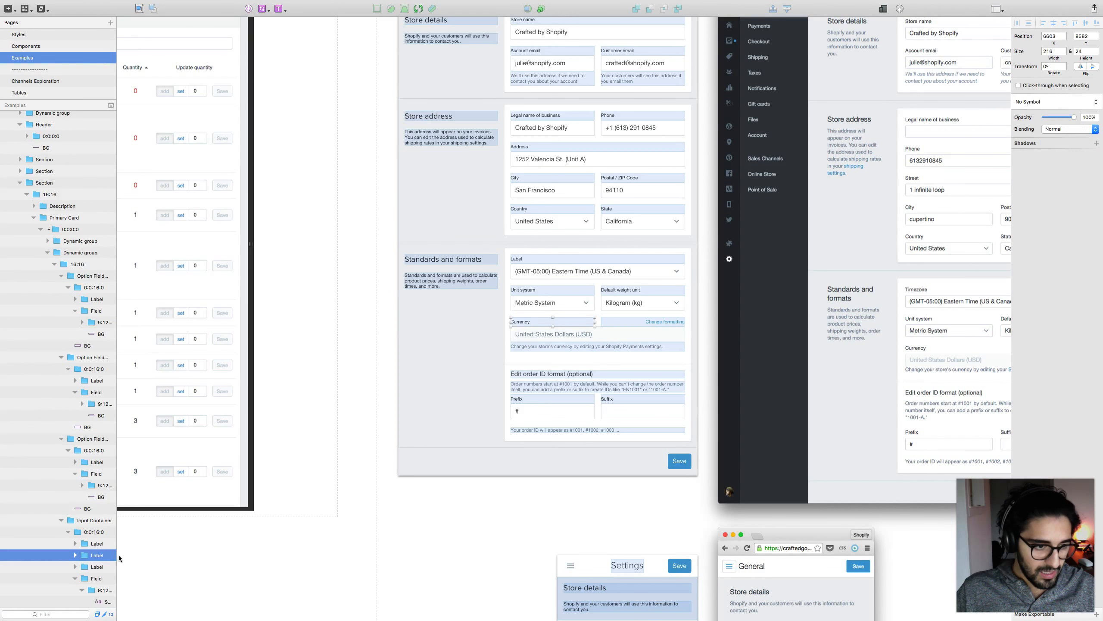
{"action": "left_click_drag", "start_coordinate": [117, 553], "coordinate": [201, 551]}
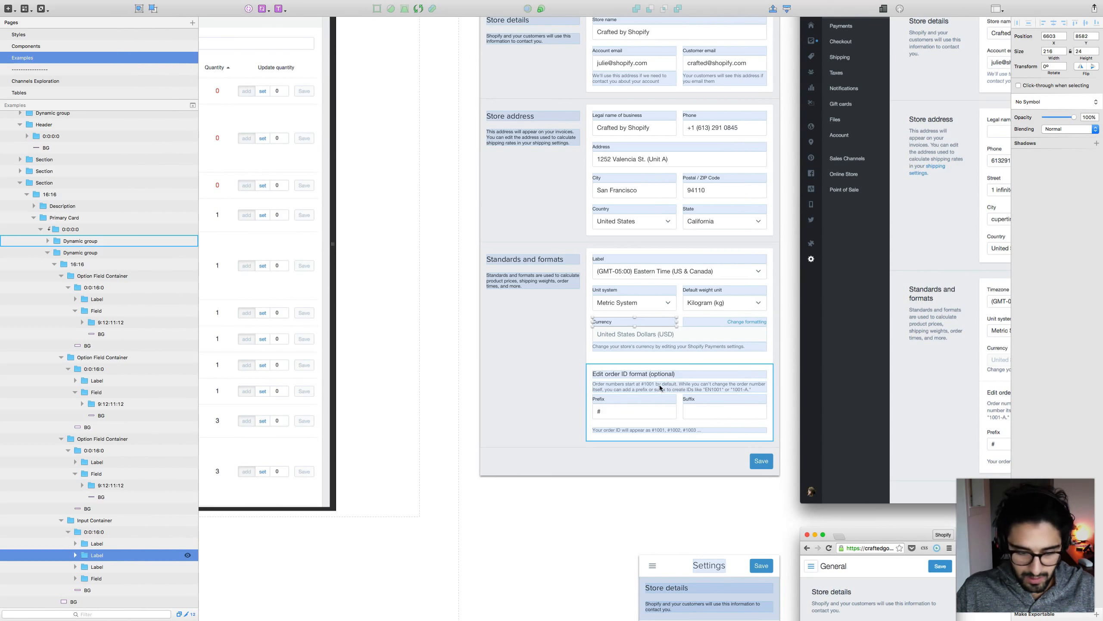
Step: Examine the Currency field's nested Field group and zoom in on the Standards and formats section
{"action": "left_click", "coordinate": [636, 337]}
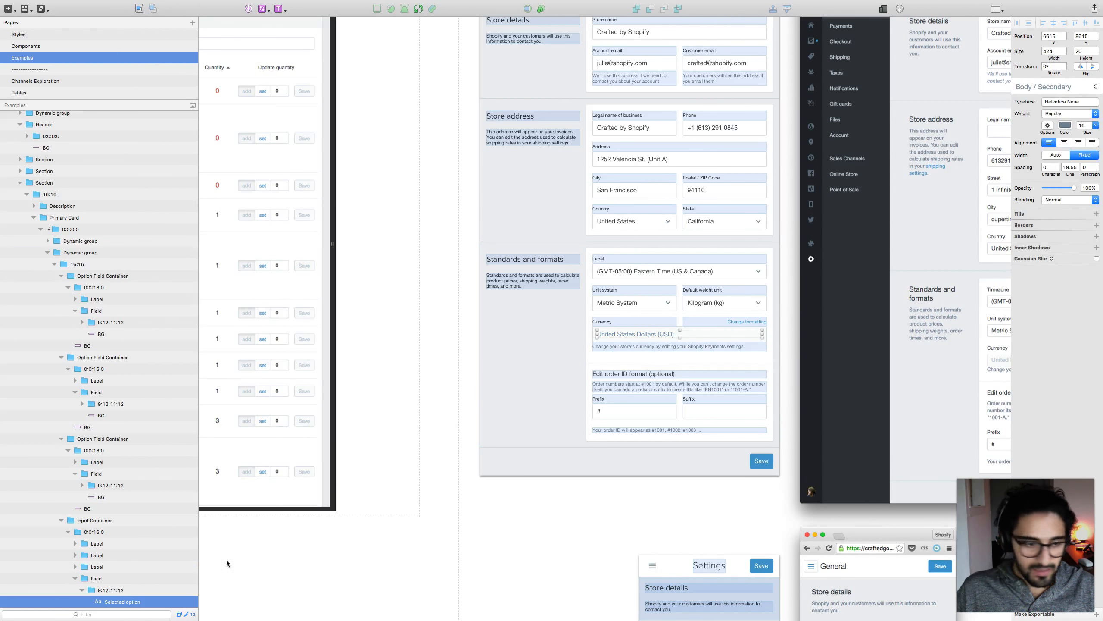
{"action": "scroll", "coordinate": [116, 574], "scroll_direction": "down", "scroll_amount": 5}
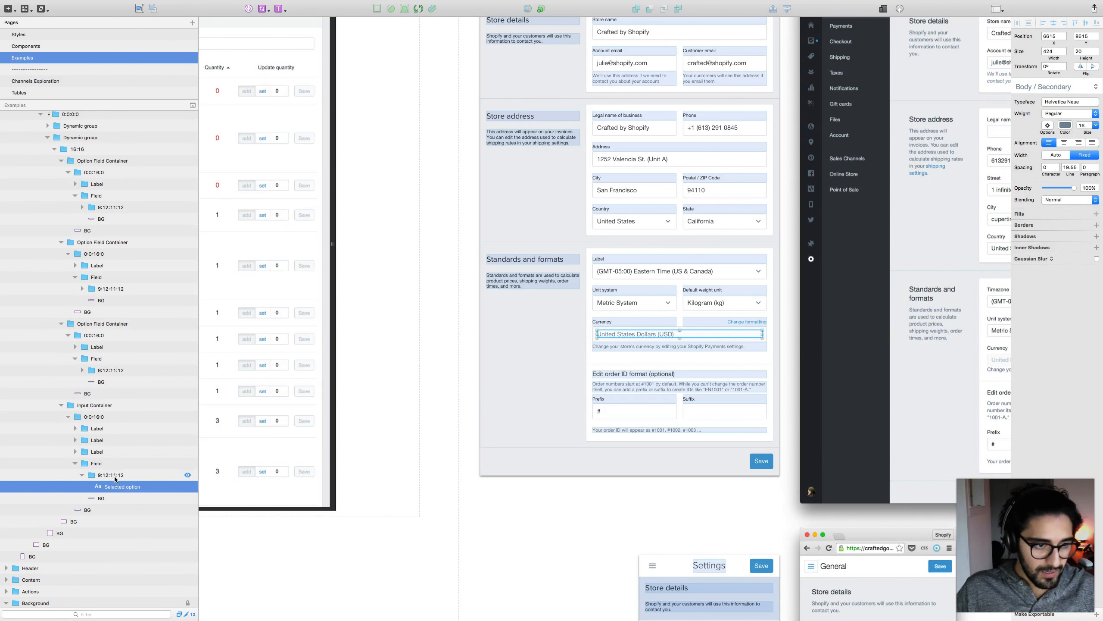
{"action": "left_click", "coordinate": [103, 463]}
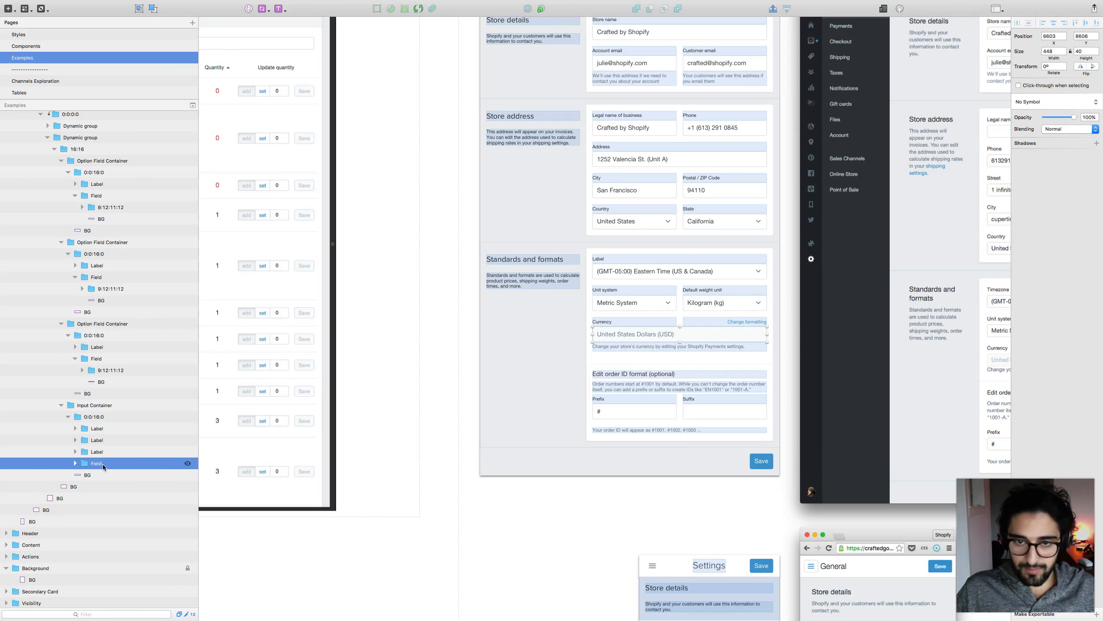
{"action": "left_click_drag", "start_coordinate": [461, 204], "coordinate": [781, 469]}
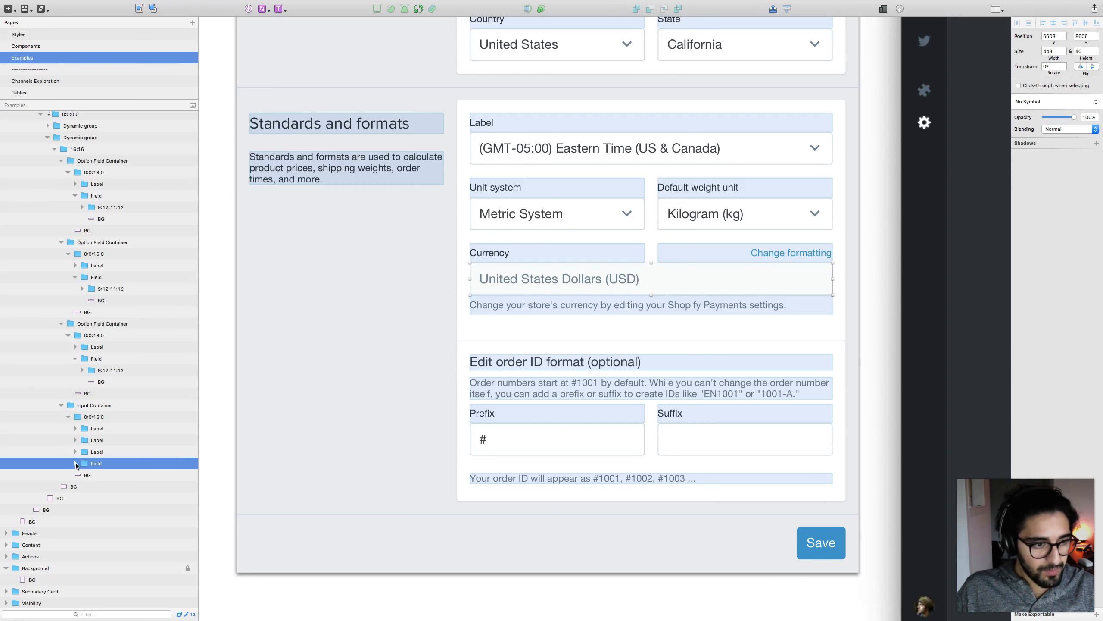
{"action": "left_click", "coordinate": [75, 463]}
{"action": "left_click", "coordinate": [75, 463]}
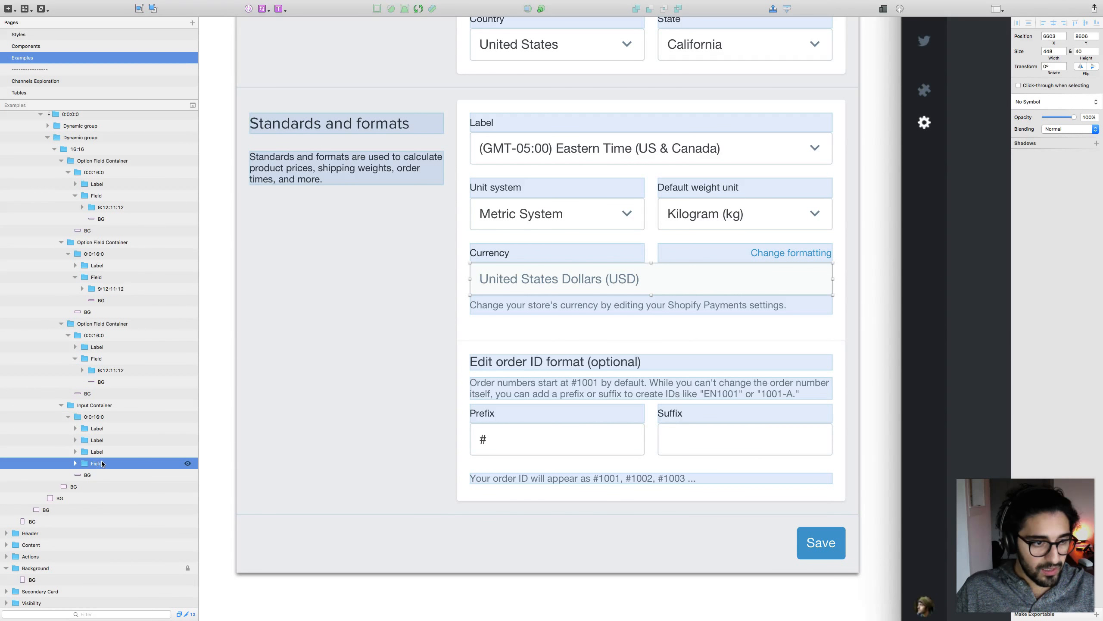
{"action": "double_click", "coordinate": [109, 463]}
{"action": "key", "text": "Escape"}
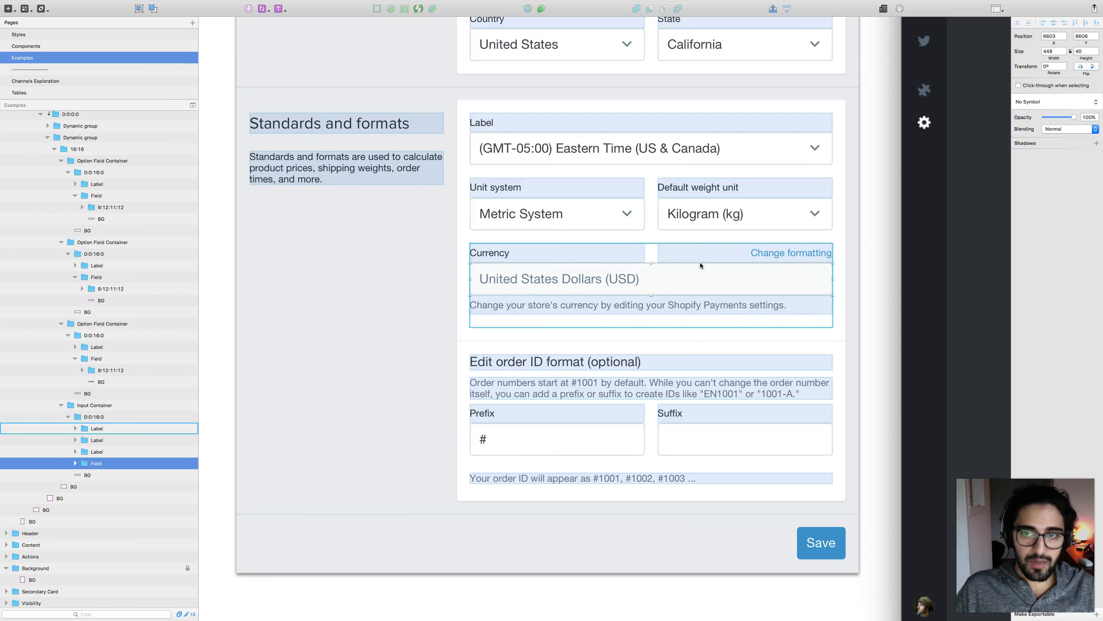
Step: Collapse the Currency field's Input Container and its parent 16:16 group in the Standards and formats card
{"action": "left_click", "coordinate": [99, 405]}
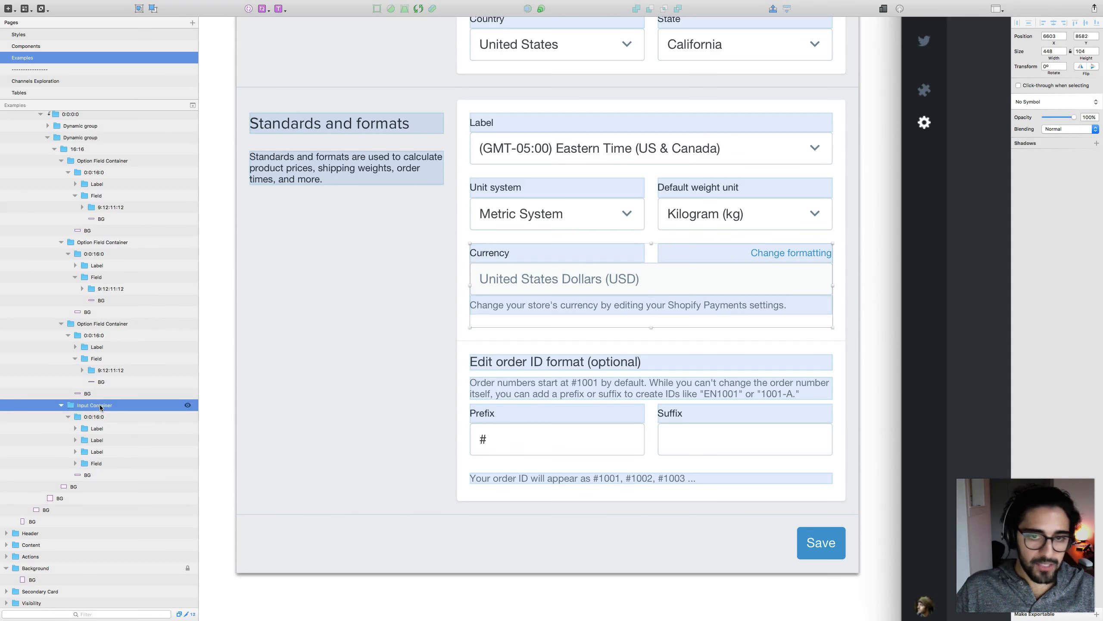
{"action": "key", "text": "Left"}
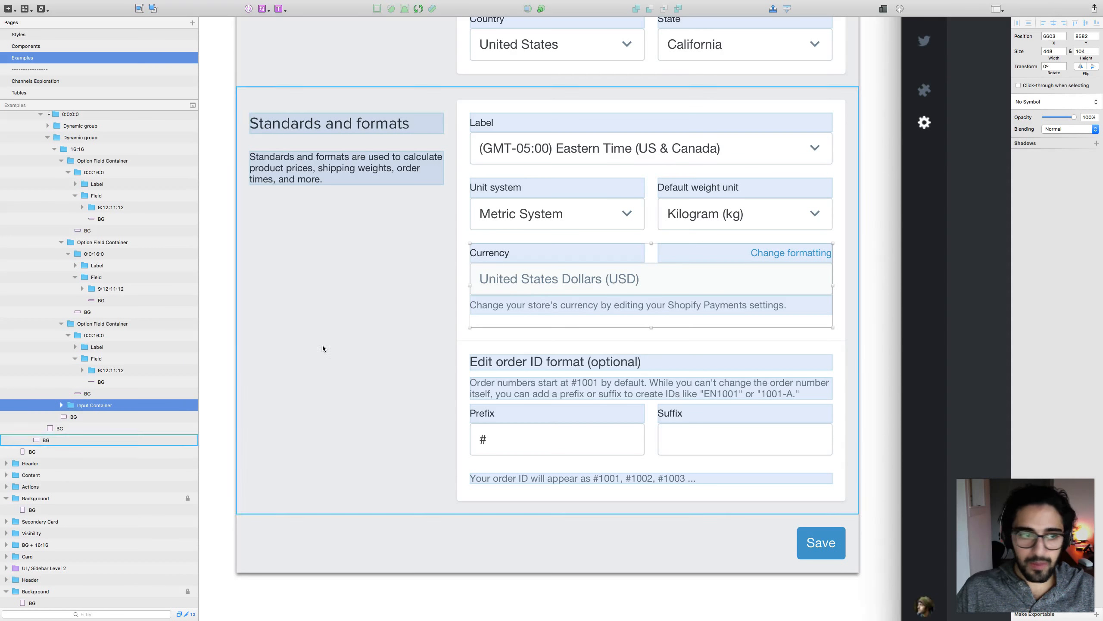
{"action": "key", "text": "Left"}
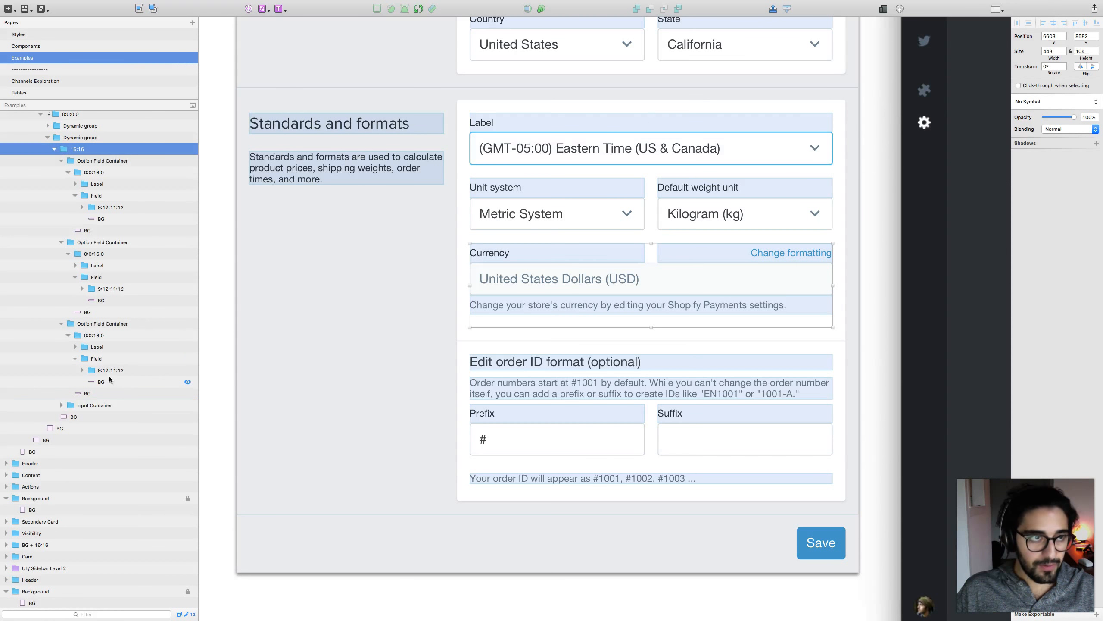
{"action": "key", "text": "Left"}
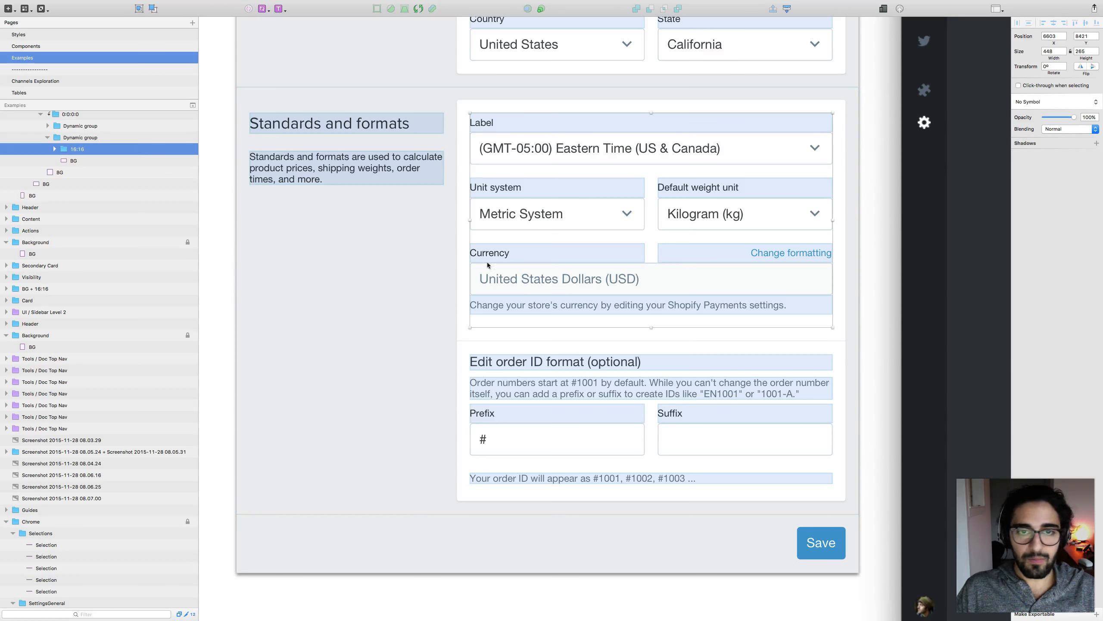
Step: Rename the 16:16 group in the upper part of the Standards and formats card as 16:0:16:16 and refit its divider background
{"action": "double_click", "coordinate": [78, 149]}
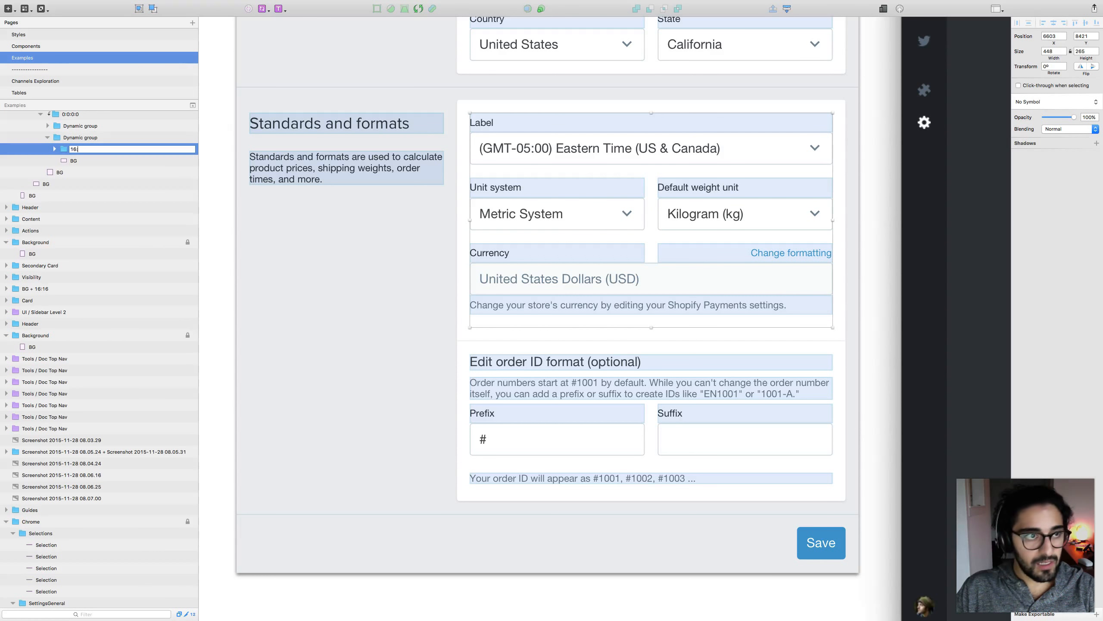
{"action": "type", "text": "16:0:16:1"}
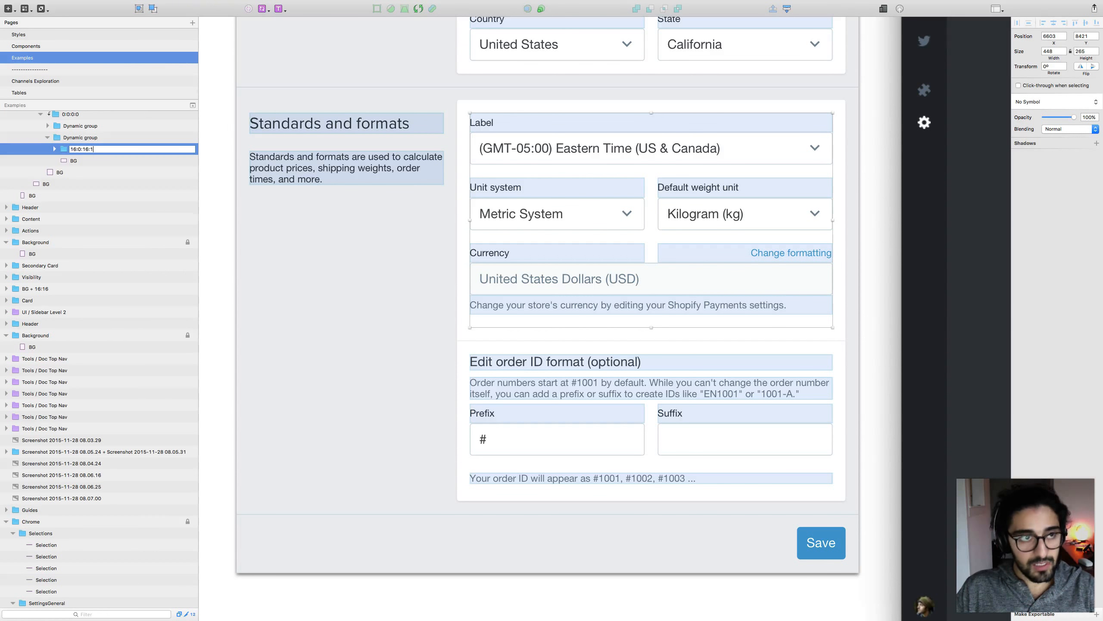
{"action": "type", "text": "6"}
{"action": "key", "text": "Return"}
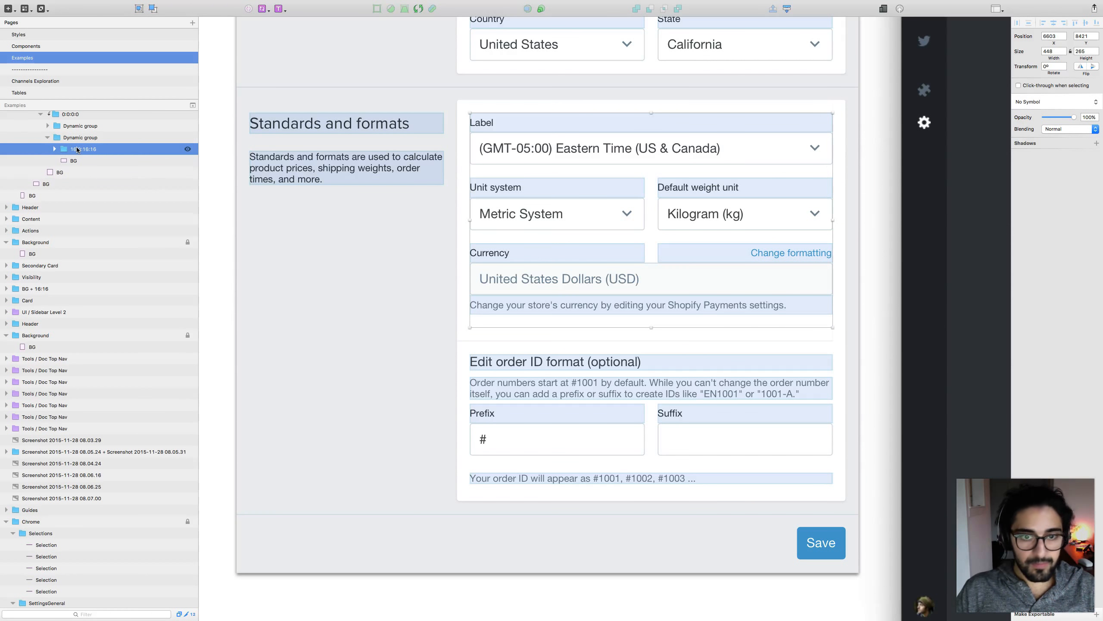
Step: Compare the divider background, the enclosing Dynamic group and the 16:0:16:16 group, and expand the latter's contents
{"action": "left_click", "coordinate": [529, 333]}
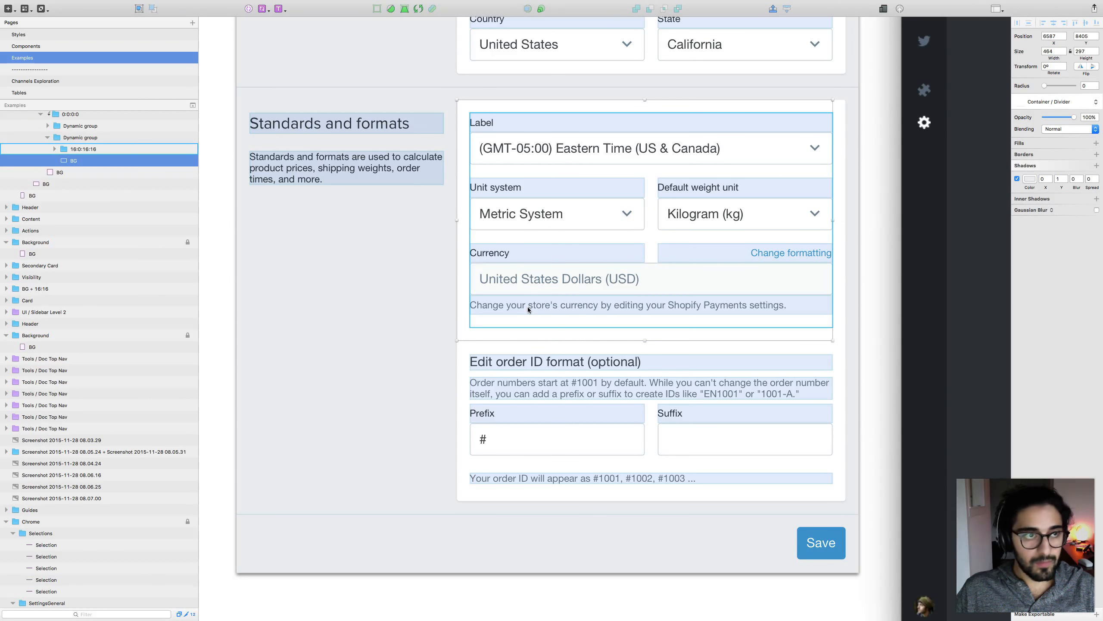
{"action": "left_click", "coordinate": [527, 307]}
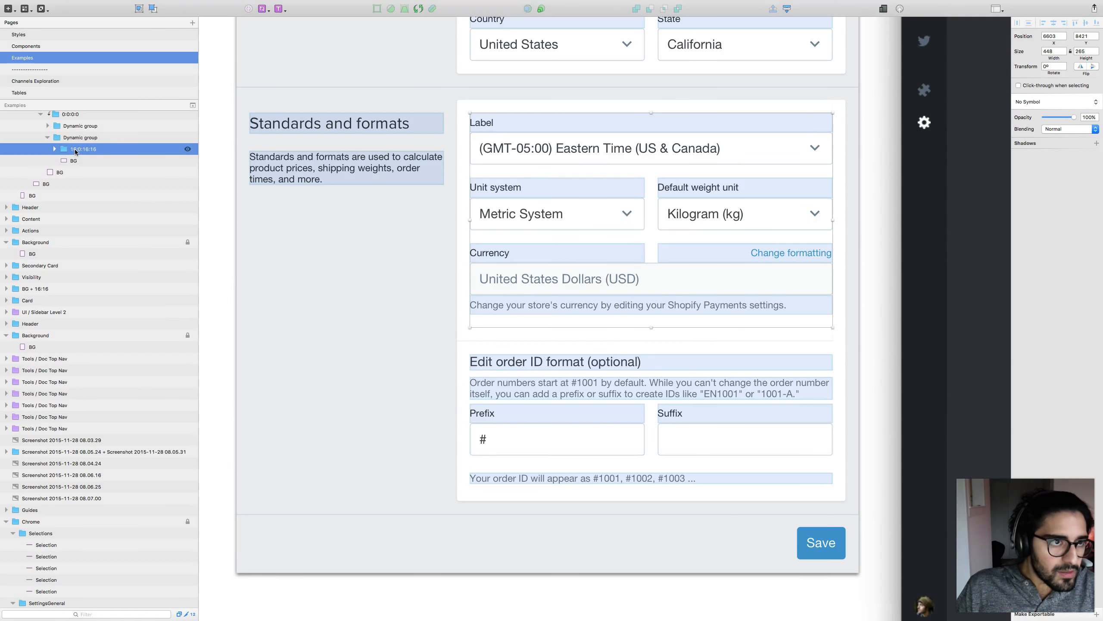
{"action": "left_click", "coordinate": [88, 140]}
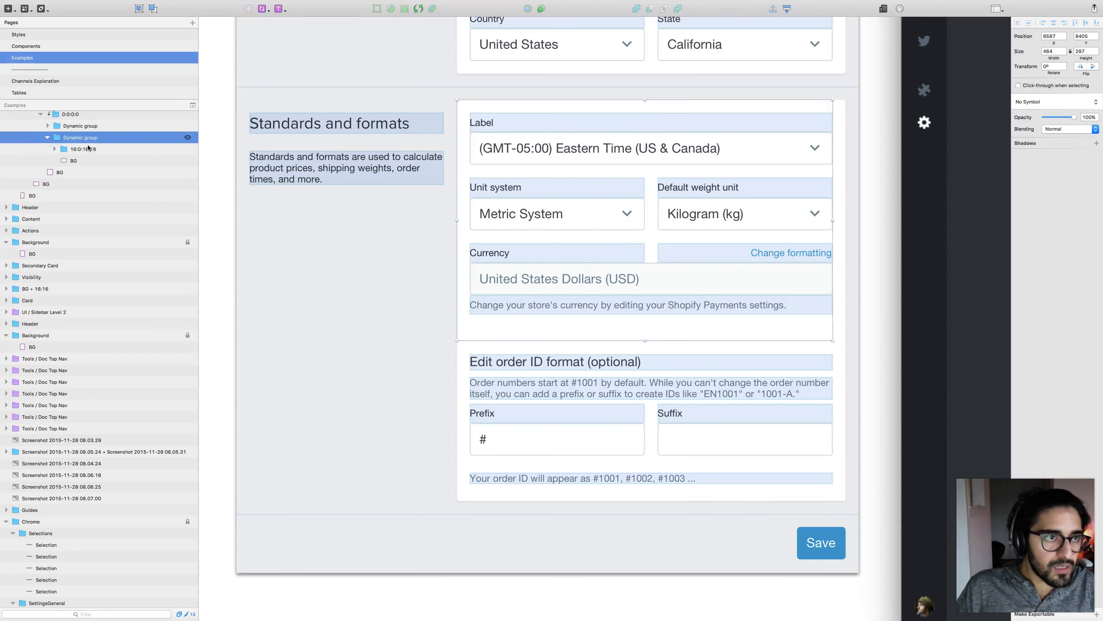
{"action": "left_click", "coordinate": [84, 150]}
{"action": "left_click", "coordinate": [56, 149]}
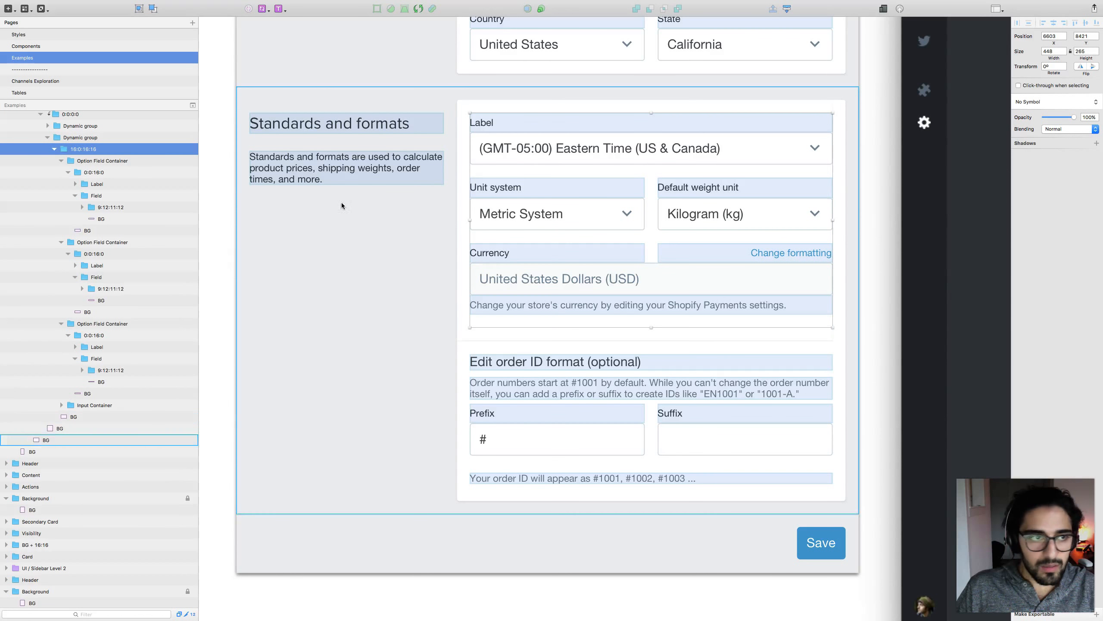
Step: Collapse the three Option Field Containers inside the 16:0:16:16 group and move the selection up to the enclosing Dynamic group
{"action": "left_click", "coordinate": [69, 161]}
{"action": "left_click", "coordinate": [69, 161]}
{"action": "left_click", "coordinate": [70, 172]}
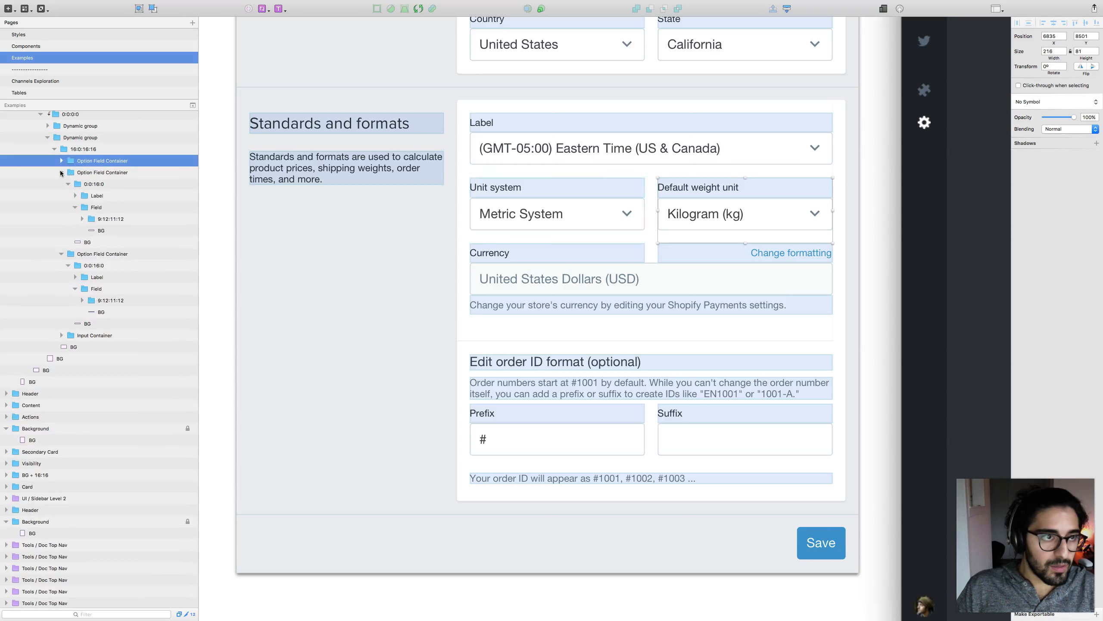
{"action": "left_click", "coordinate": [72, 185]}
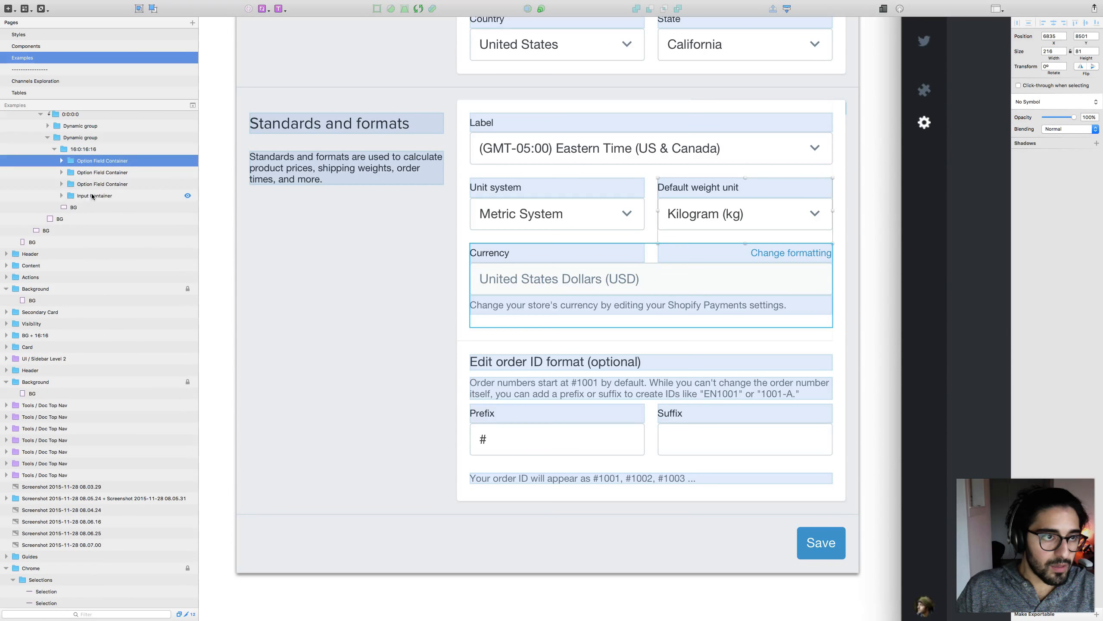
{"action": "left_click", "coordinate": [71, 184]}
{"action": "left_click", "coordinate": [105, 172]}
{"action": "left_click", "coordinate": [111, 165]}
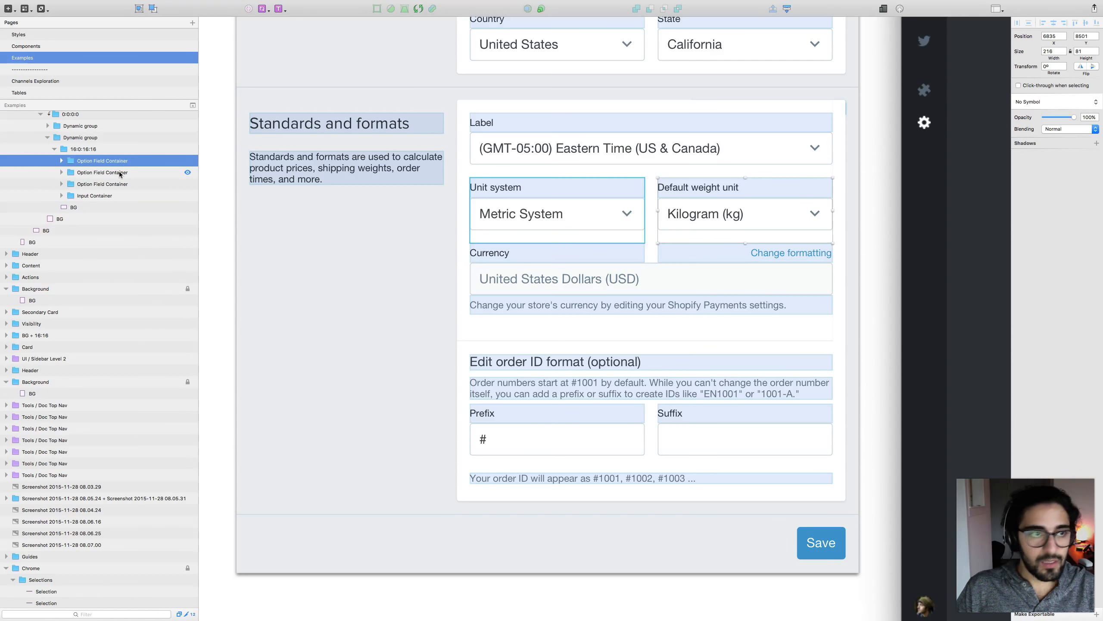
{"action": "key", "text": "Escape"}
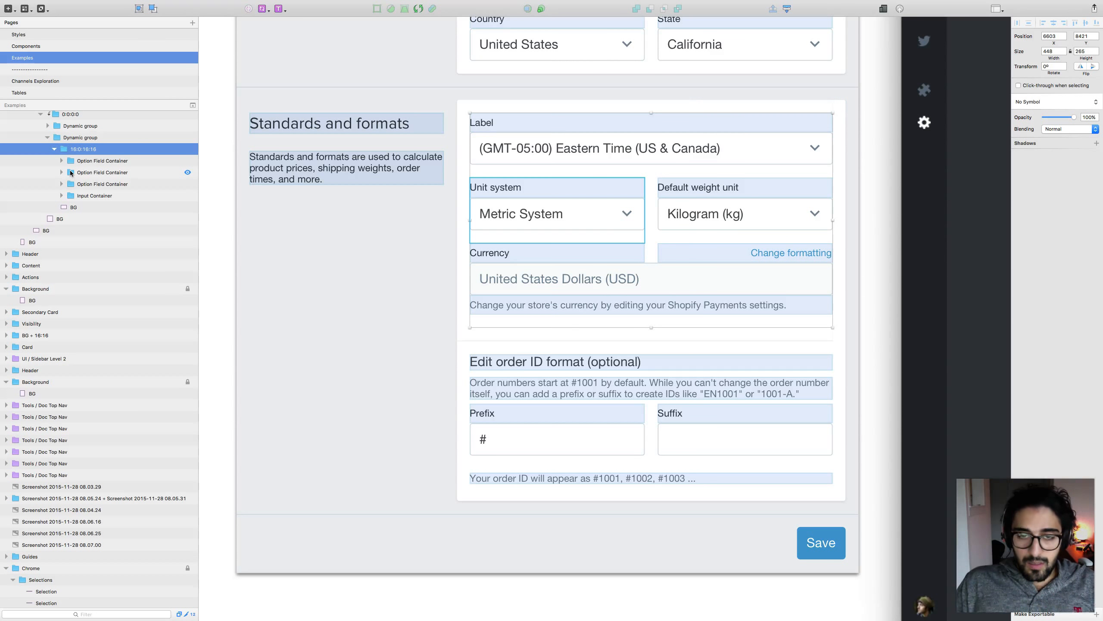
{"action": "key", "text": "Escape"}
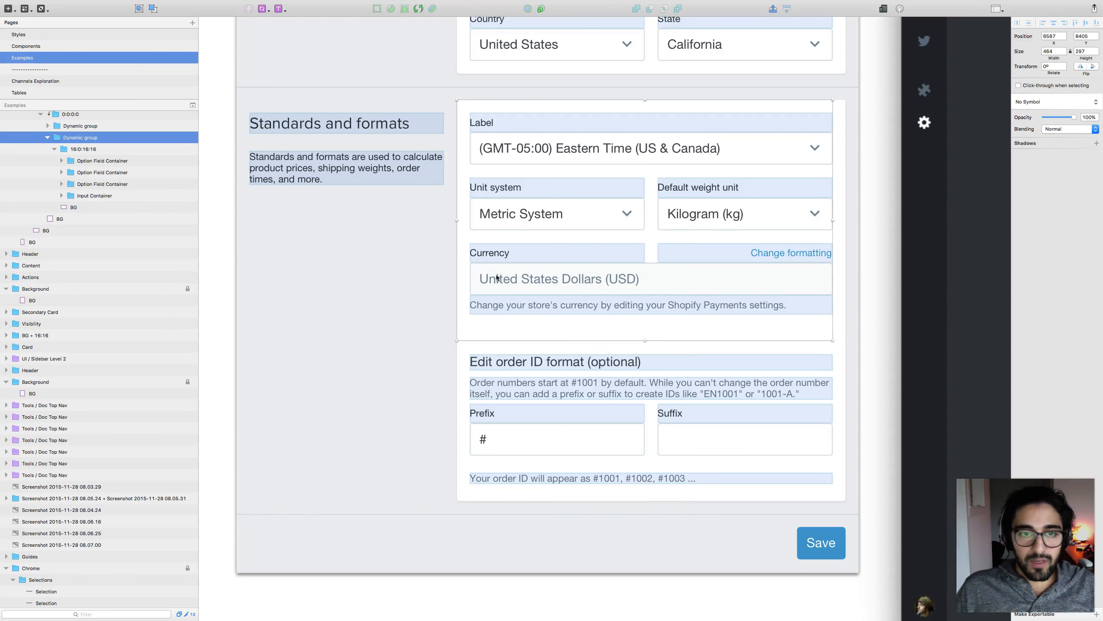
Step: Rename the Dynamic group holding the Label, Unit system and Currency fields as Subsection
{"action": "scroll", "coordinate": [517, 255], "scroll_direction": "up", "scroll_amount": 3}
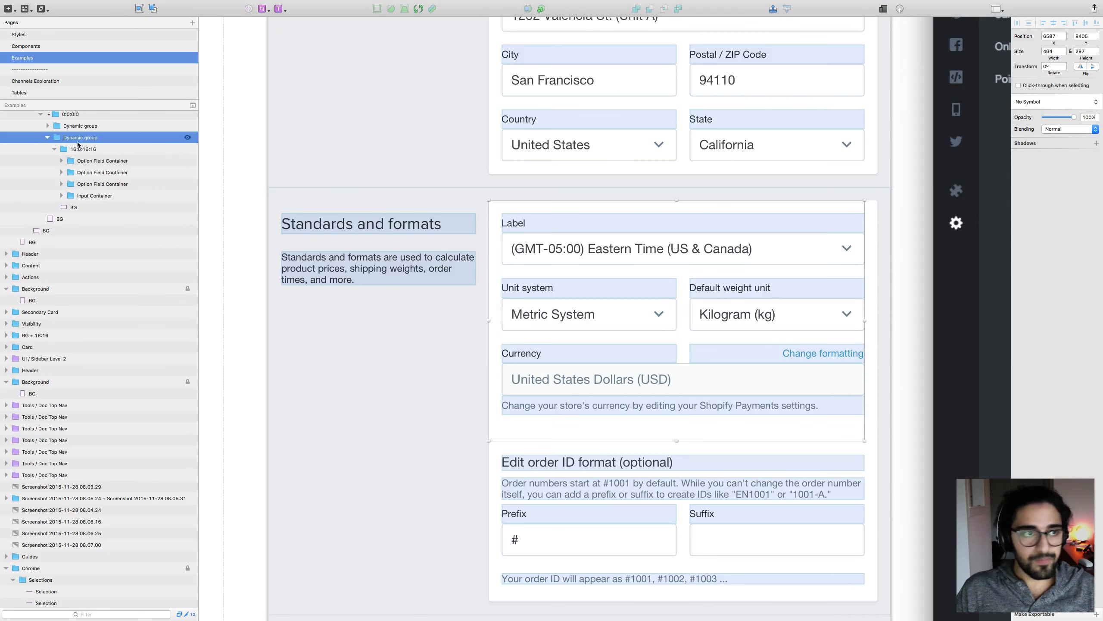
{"action": "scroll", "coordinate": [65, 155], "scroll_direction": "up", "scroll_amount": 2}
{"action": "scroll", "coordinate": [66, 156], "scroll_direction": "up", "scroll_amount": 3}
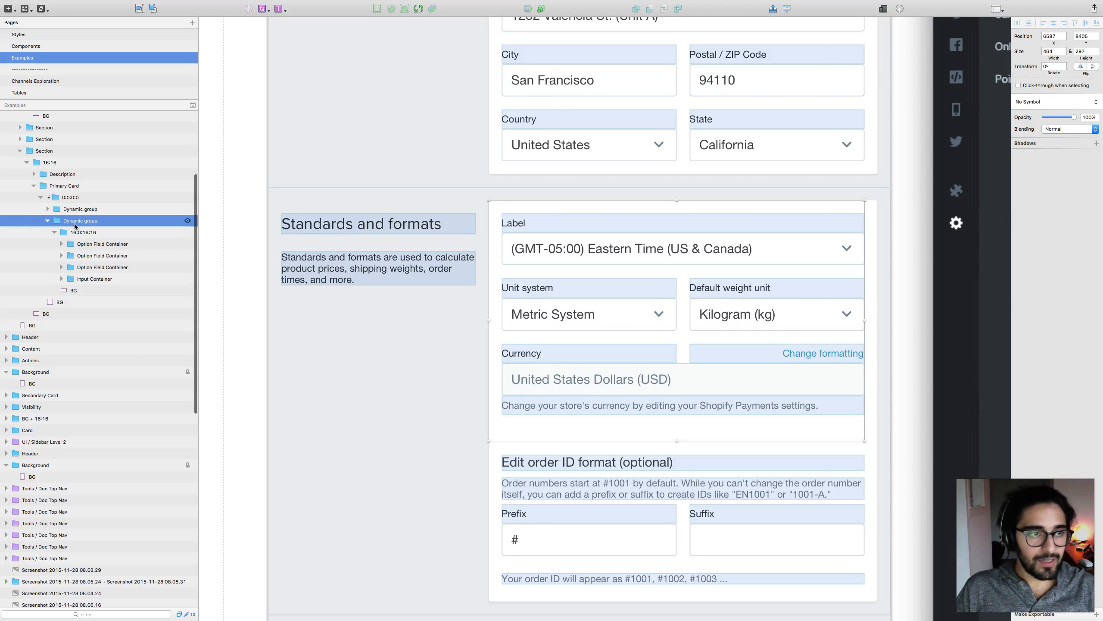
{"action": "double_click", "coordinate": [94, 221]}
{"action": "type", "text": "Subsection"}
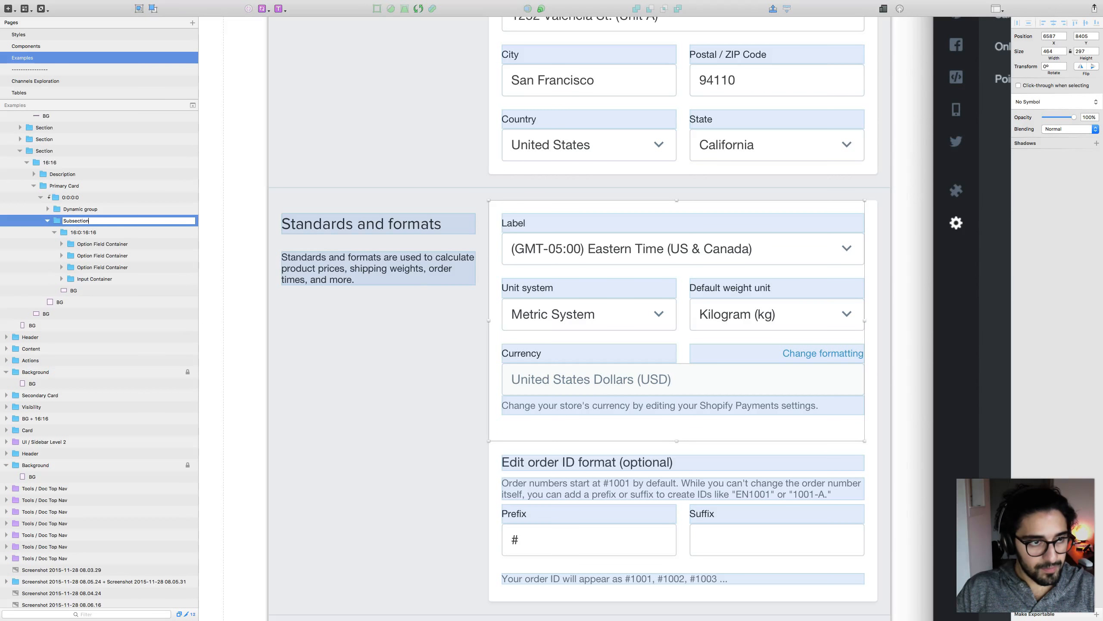
{"action": "key", "text": "Return"}
Step: Move the order ID format Dynamic group below the first Subsection in the layer list and rename it Subsection
{"action": "left_click_drag", "start_coordinate": [81, 209], "coordinate": [90, 293]}
{"action": "double_click", "coordinate": [80, 291]}
{"action": "type", "text": "Subs"}
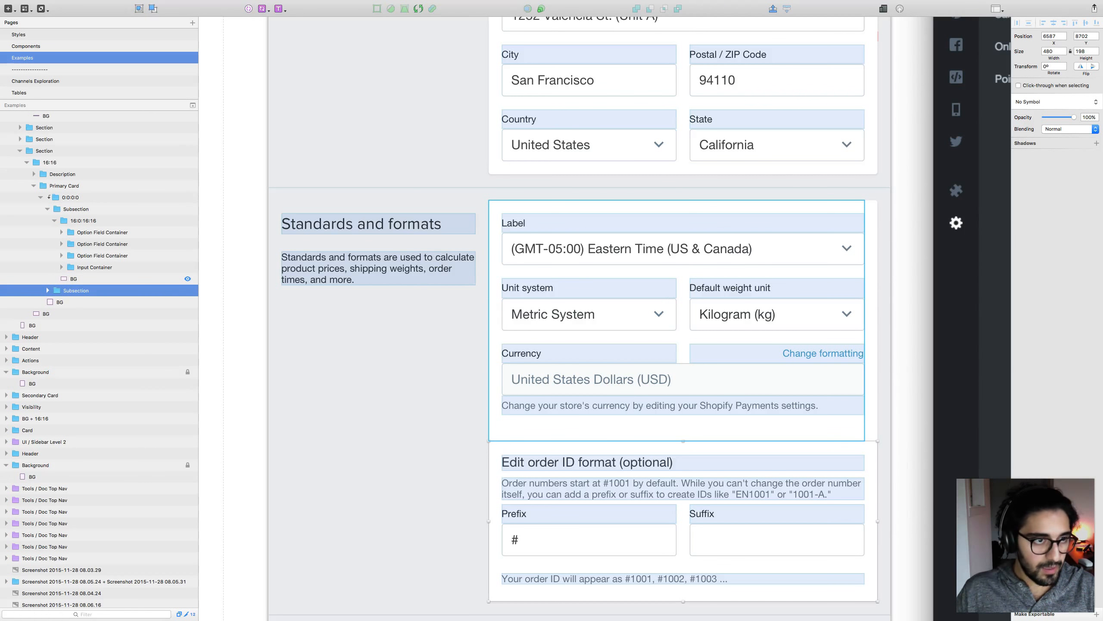
Step: Inspect the 0:0:0:0 group holding both subsections, and select the divider background of the upper Subsection
{"action": "left_click", "coordinate": [69, 198]}
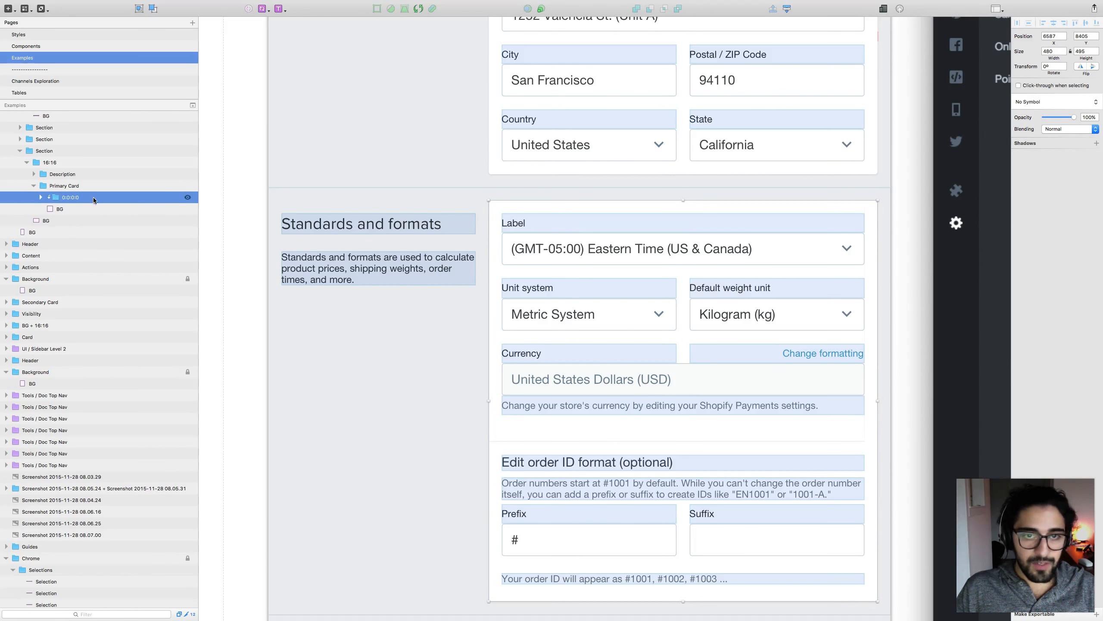
{"action": "scroll", "coordinate": [662, 348], "scroll_direction": "down", "scroll_amount": 3}
{"action": "scroll", "coordinate": [578, 330], "scroll_direction": "right", "scroll_amount": 3}
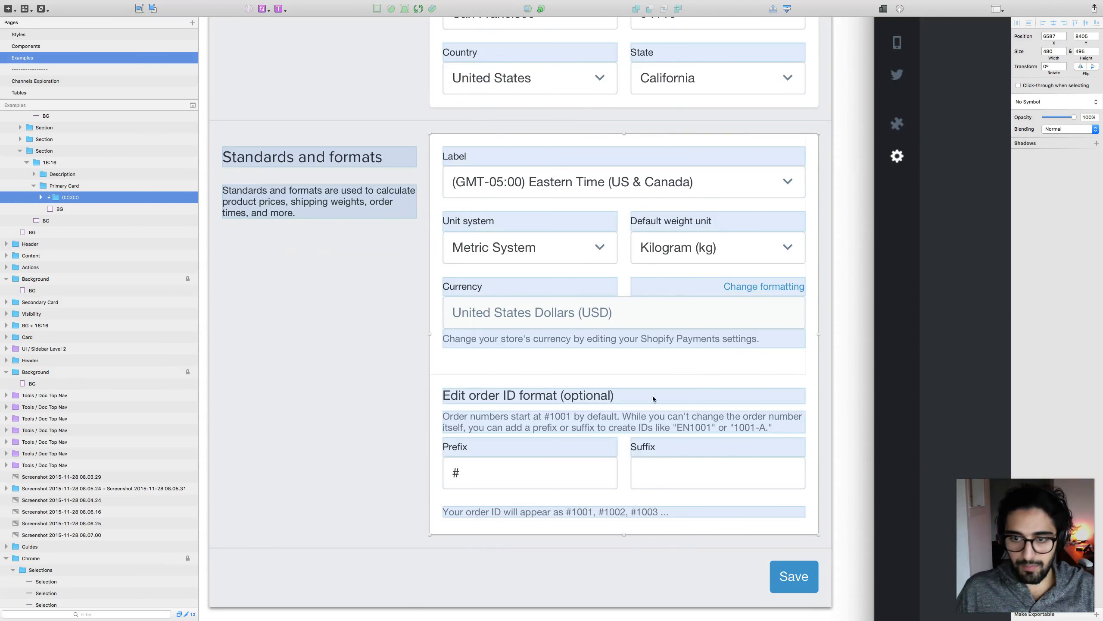
{"action": "left_click", "coordinate": [714, 363], "text": "super"}
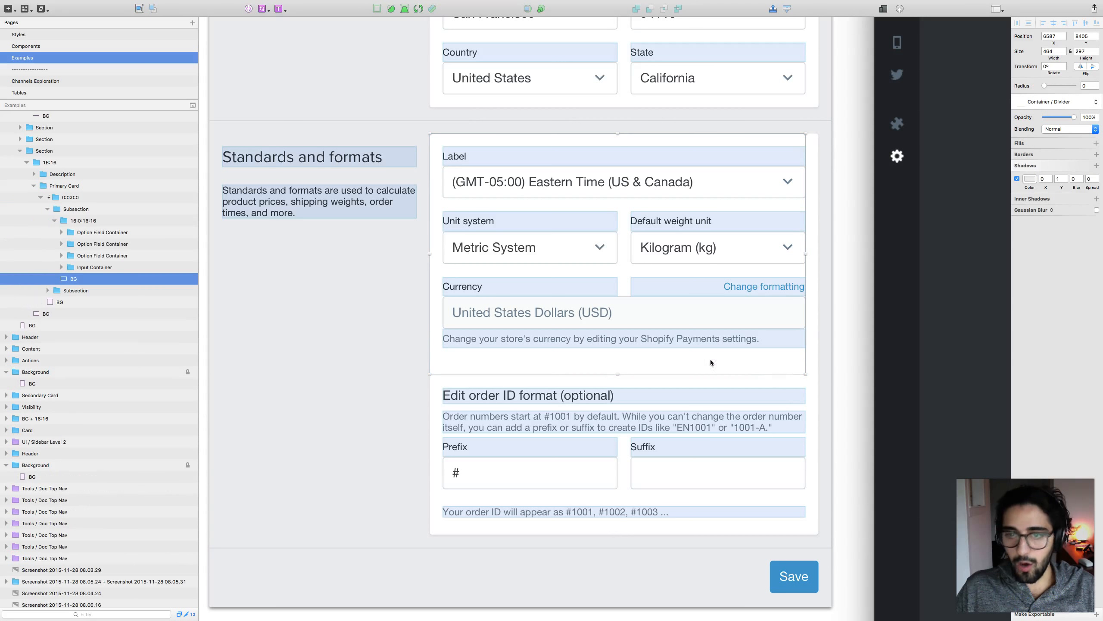
Step: Try to edit the upper Subsection's 16:0:16:16 group name to 16:16:0:16
{"action": "double_click", "coordinate": [87, 220]}
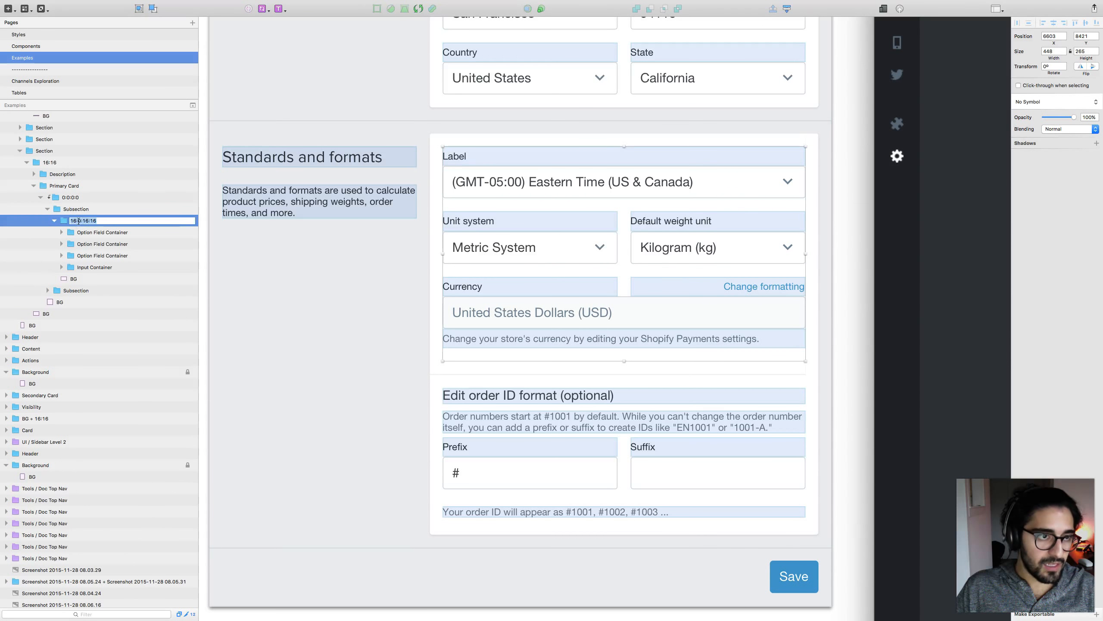
{"action": "type", "text": "6"}
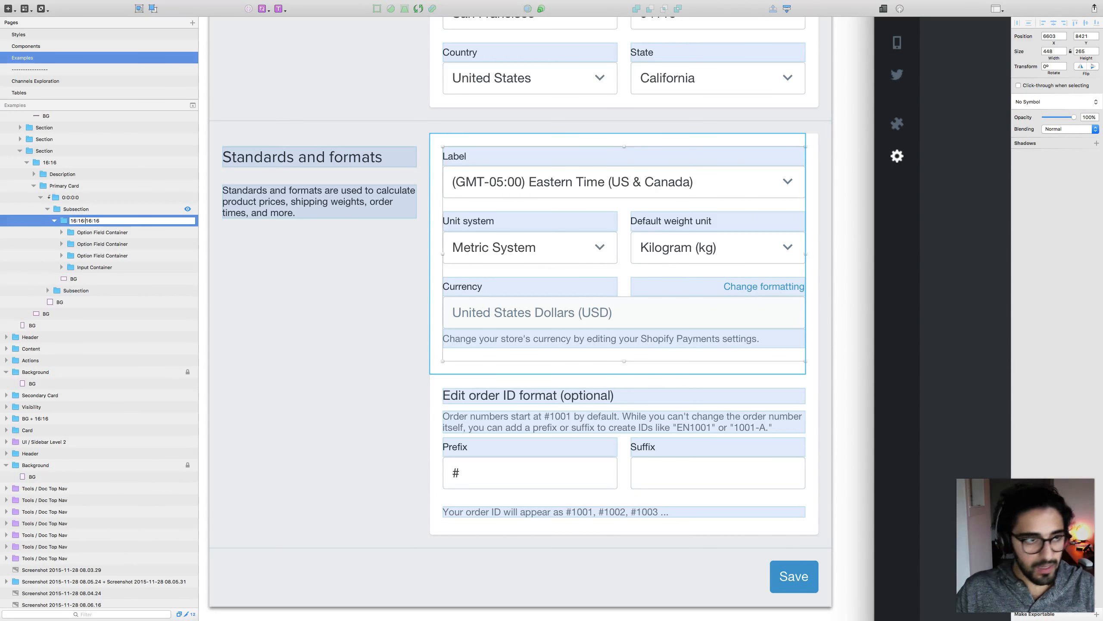
{"action": "key", "text": "Right"}
{"action": "key", "text": "shift+Left"}
{"action": "key", "text": "shift+Left"}
{"action": "type", "text": "0"}
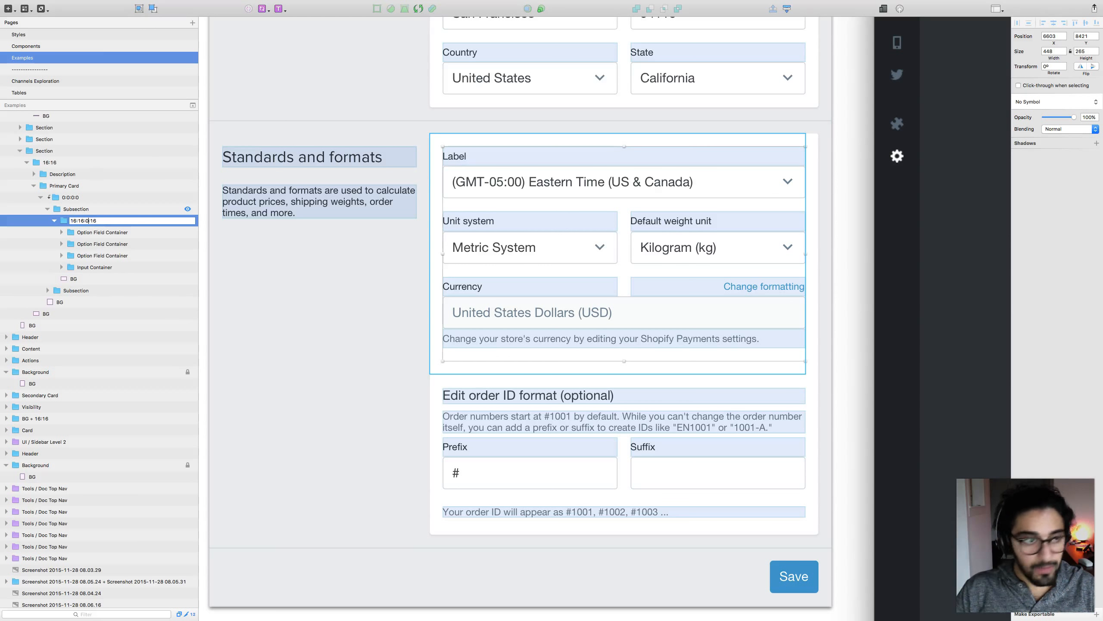
{"action": "key", "text": "Return"}
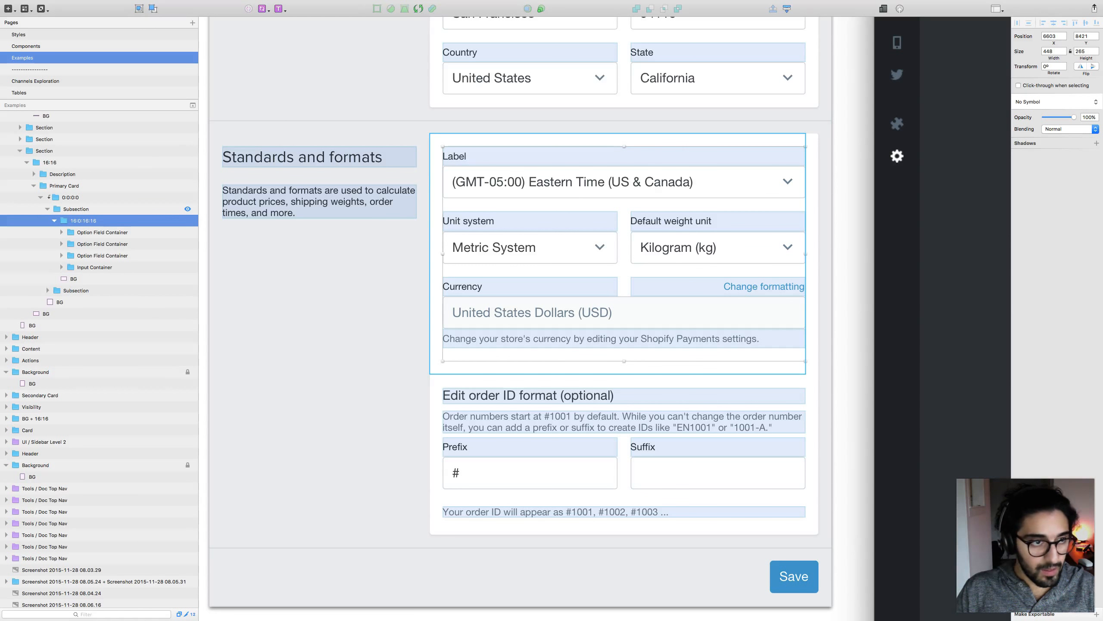
Step: Rename the upper Subsection's padding group as 16:16:0:16 and refit its divider background
{"action": "key", "text": "super+r"}
{"action": "type", "text": "16:16:"}
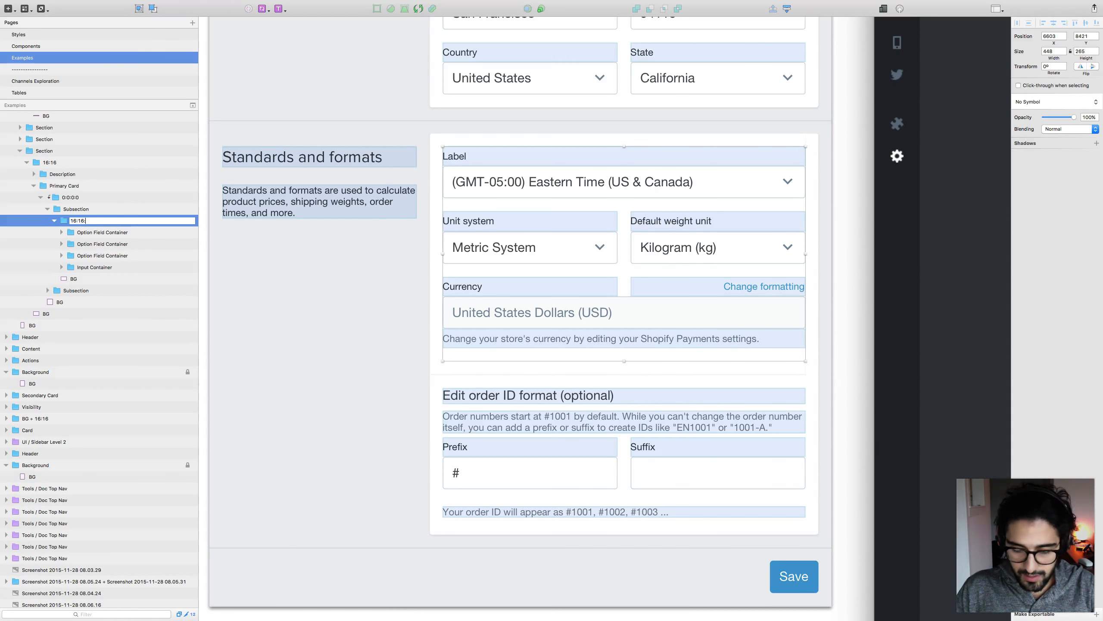
{"action": "type", "text": "0:16"}
{"action": "key", "text": "Return"}
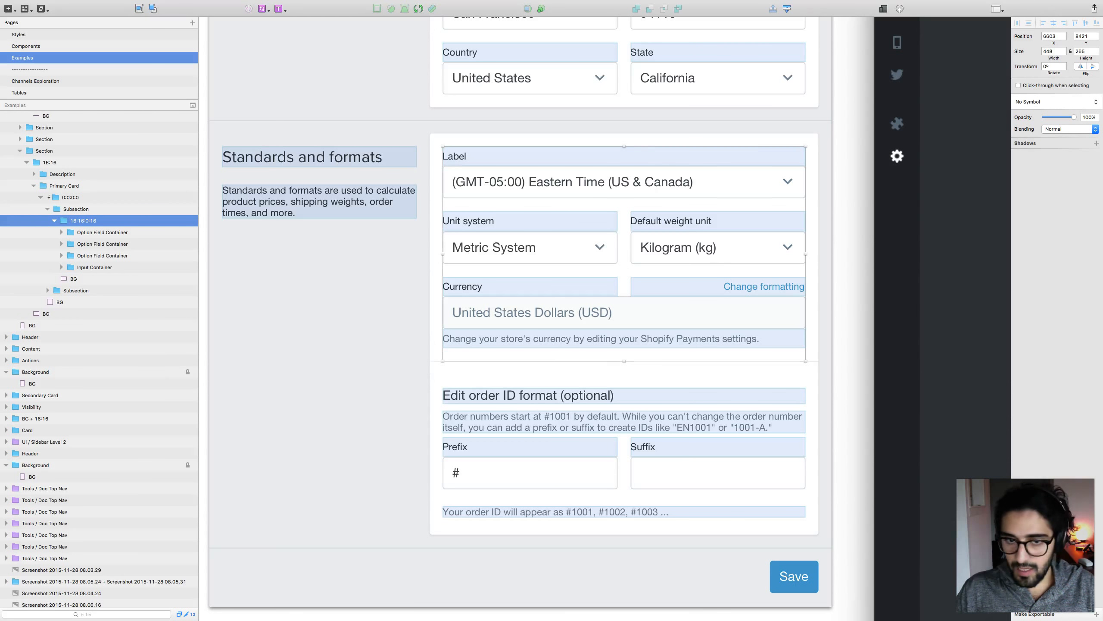
Step: Stack the two subsections in the Primary Card's 0:0:0:0 group with no vertical gap and refit the card's background
{"action": "left_click", "coordinate": [476, 390]}
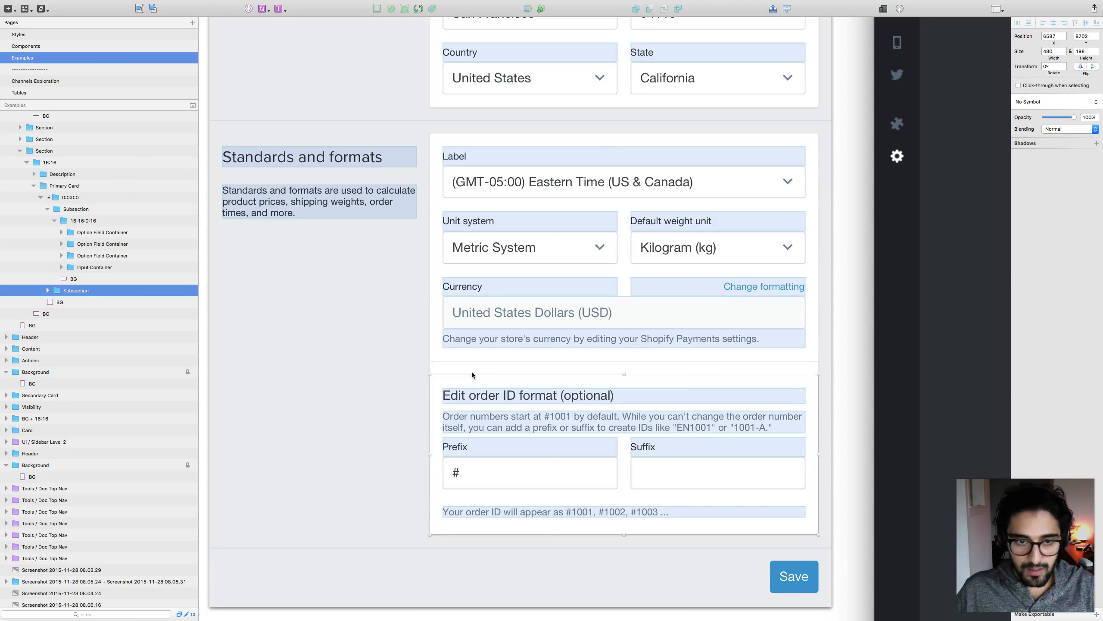
{"action": "key", "text": "Escape"}
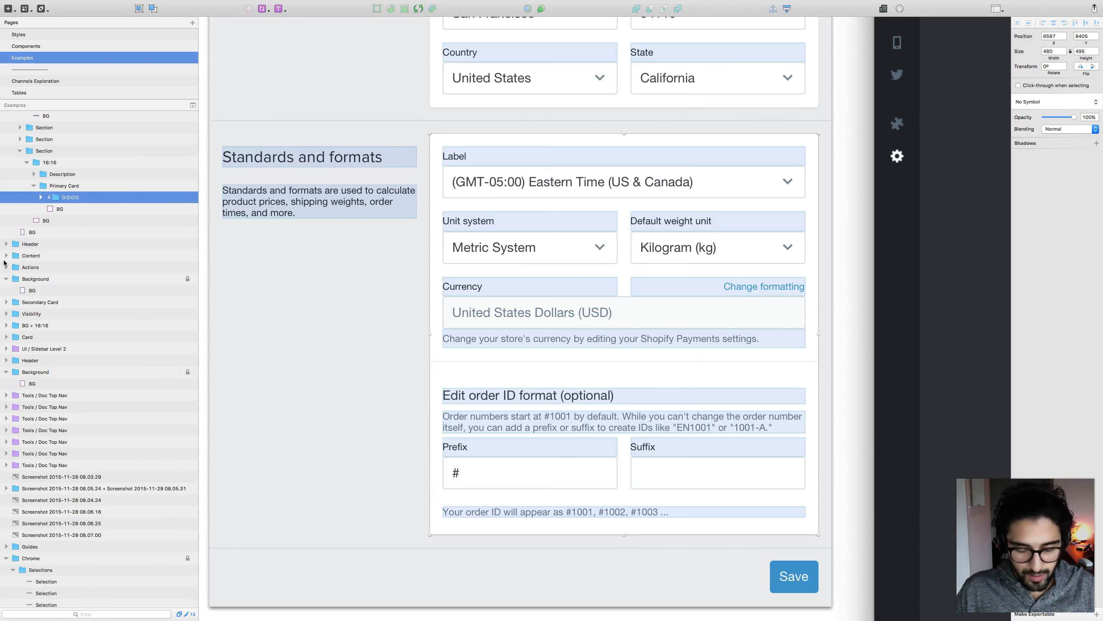
{"action": "key", "text": "alt"}
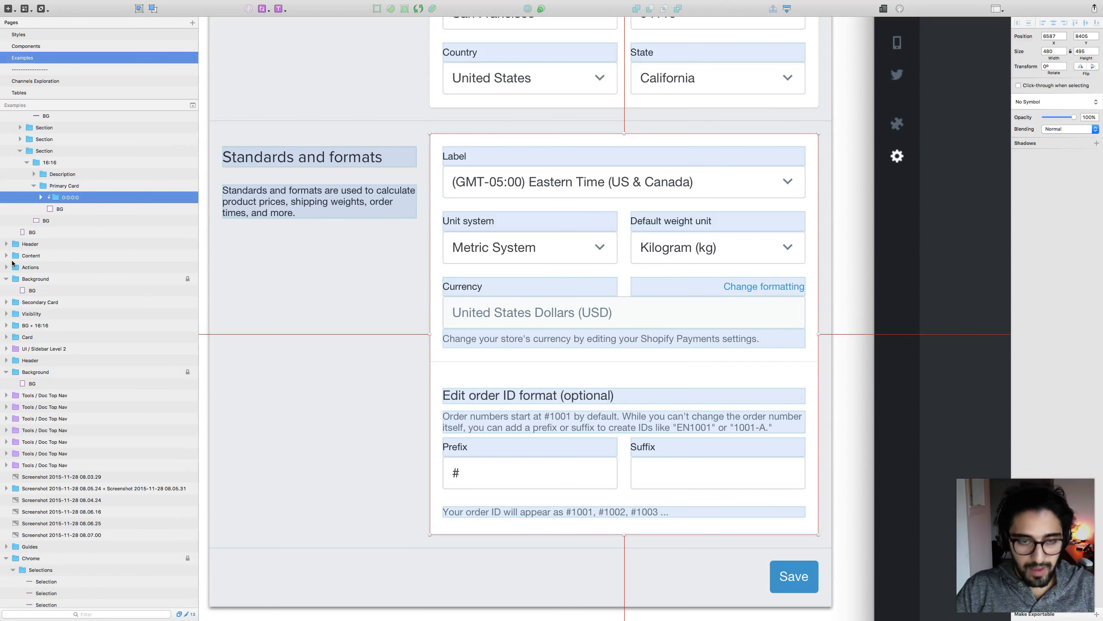
{"action": "key", "text": "ctrl+alt+super+v"}
{"action": "double_click", "coordinate": [461, 399]}
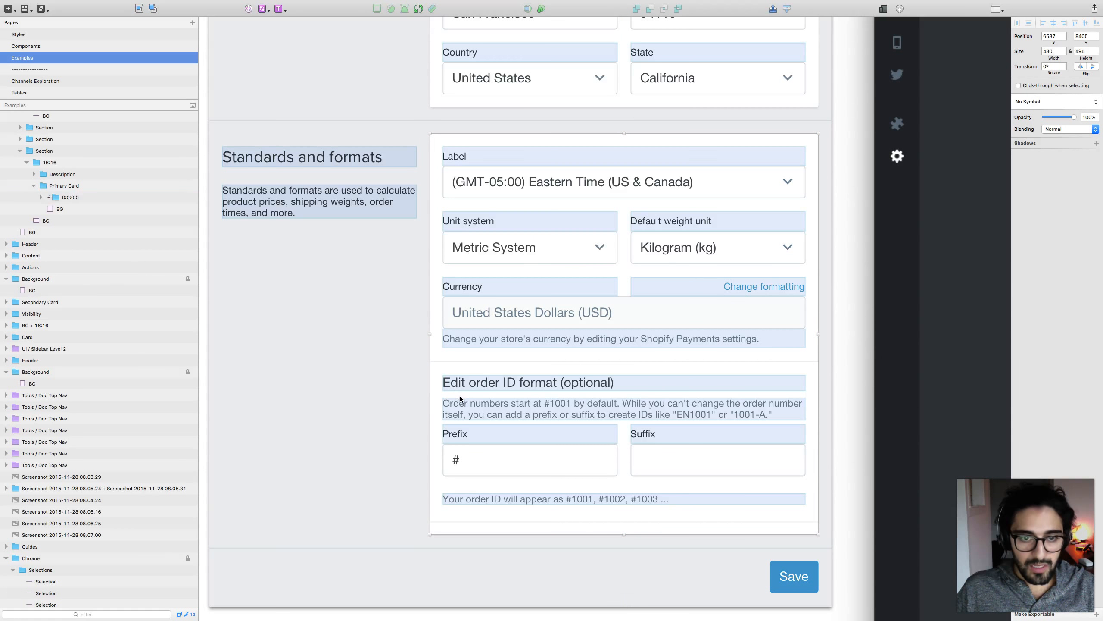
{"action": "double_click", "coordinate": [462, 400]}
{"action": "key", "text": "Escape"}
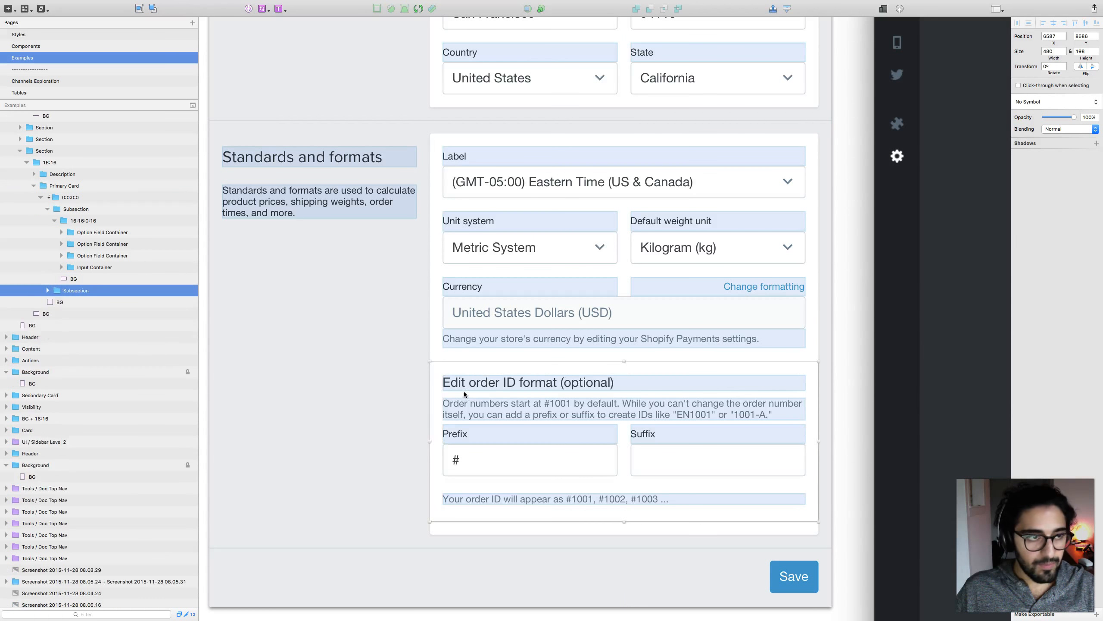
{"action": "key", "text": "Escape"}
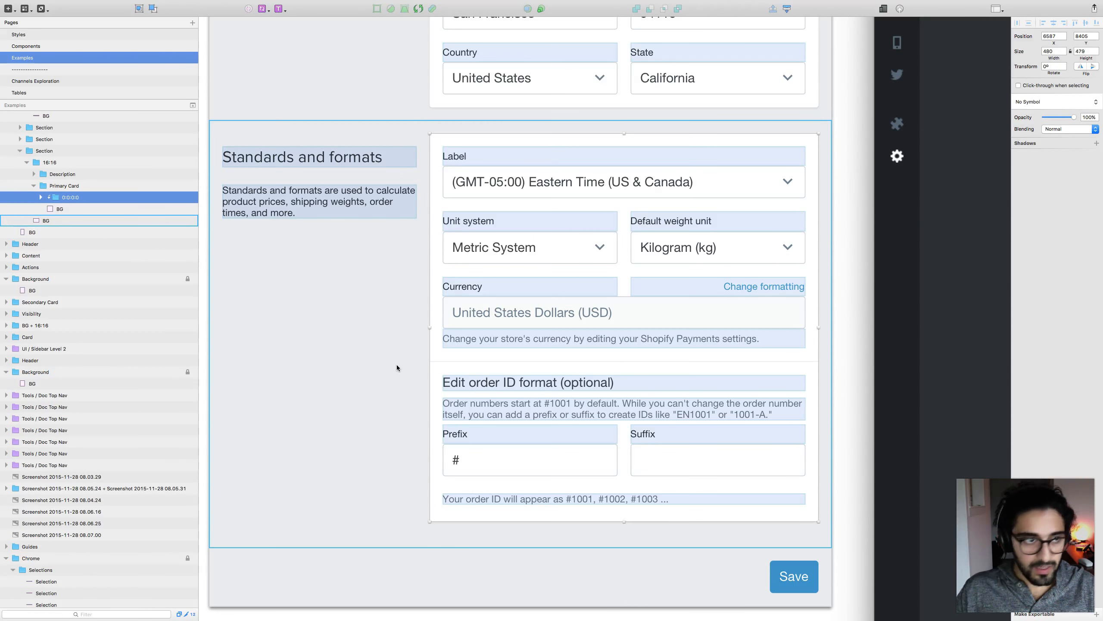
Step: Refit the Standards and formats Section's background to its 16:16 group
{"action": "left_click", "coordinate": [64, 188]}
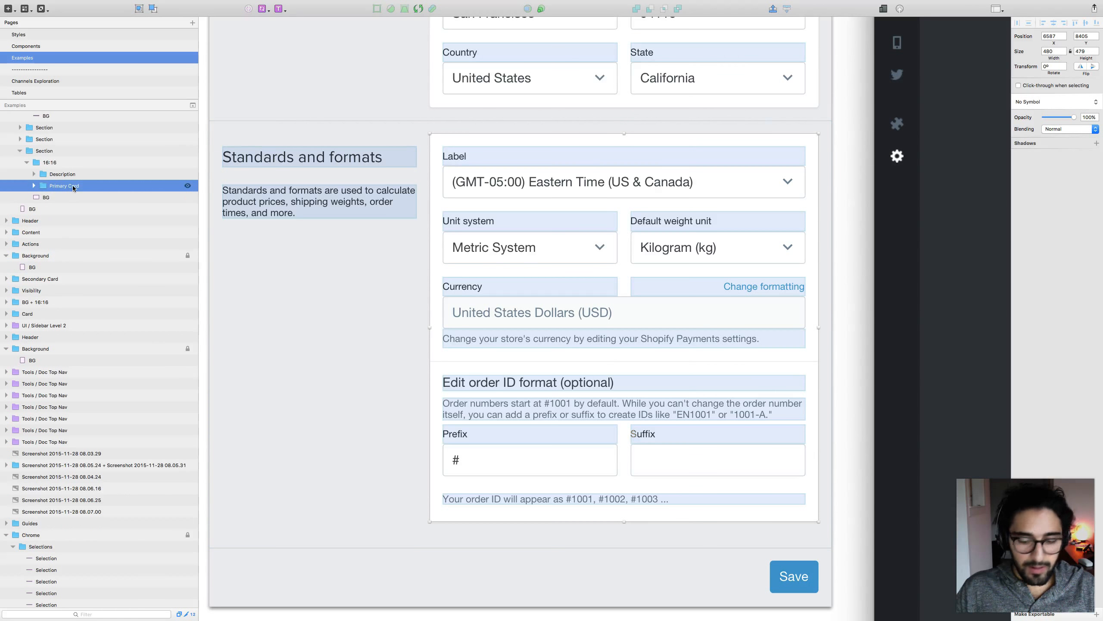
{"action": "key", "text": "super+minus"}
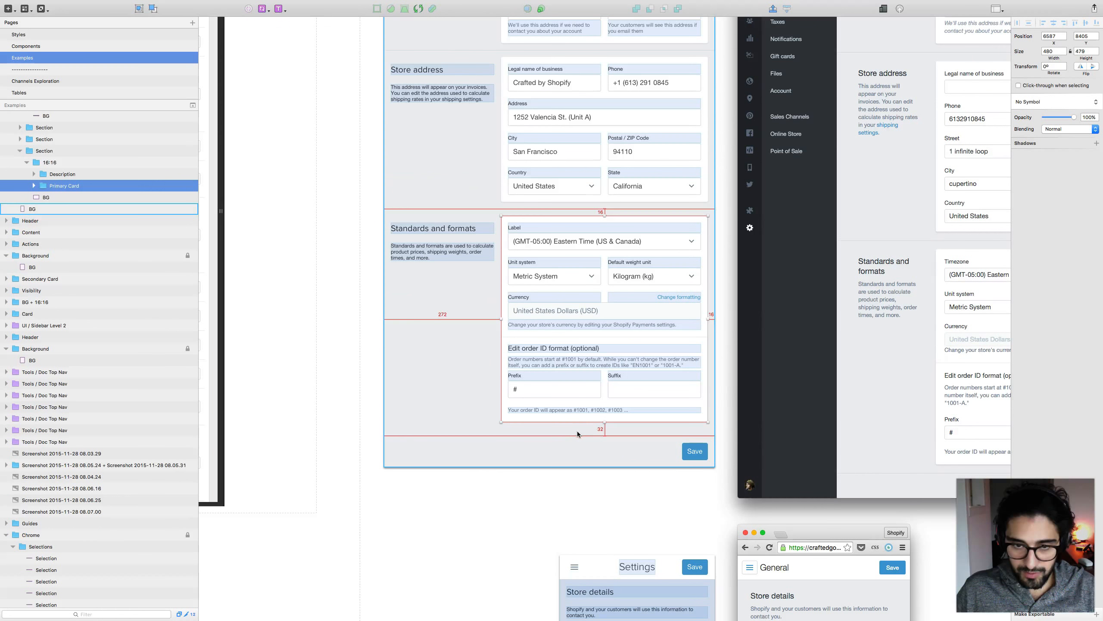
{"action": "left_click_drag", "start_coordinate": [364, 364], "coordinate": [372, 431]}
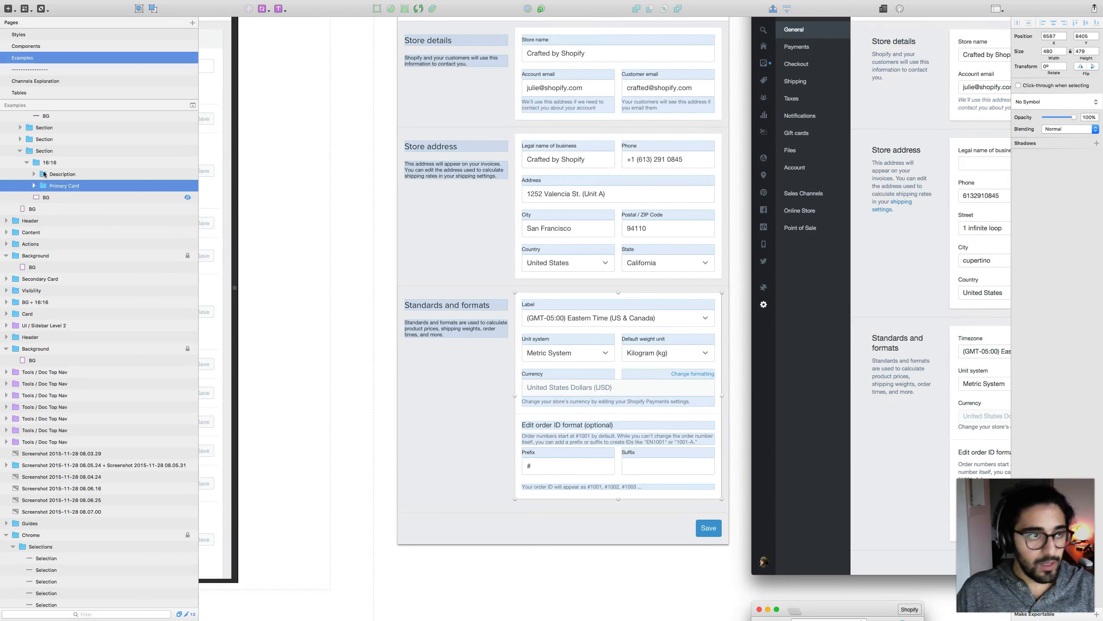
{"action": "left_click", "coordinate": [66, 165]}
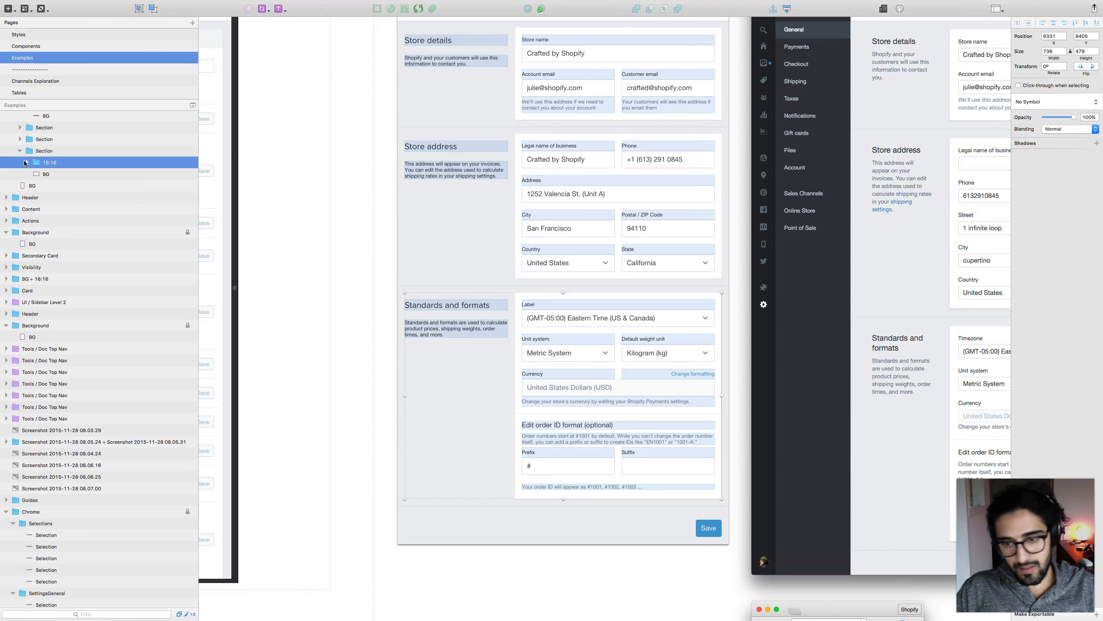
Step: Restack the header, sections and Save row without gaps in the outer 0:0:0:0 group, and select the parent Dynamic group
{"action": "key", "text": "Escape"}
{"action": "key", "text": "Escape"}
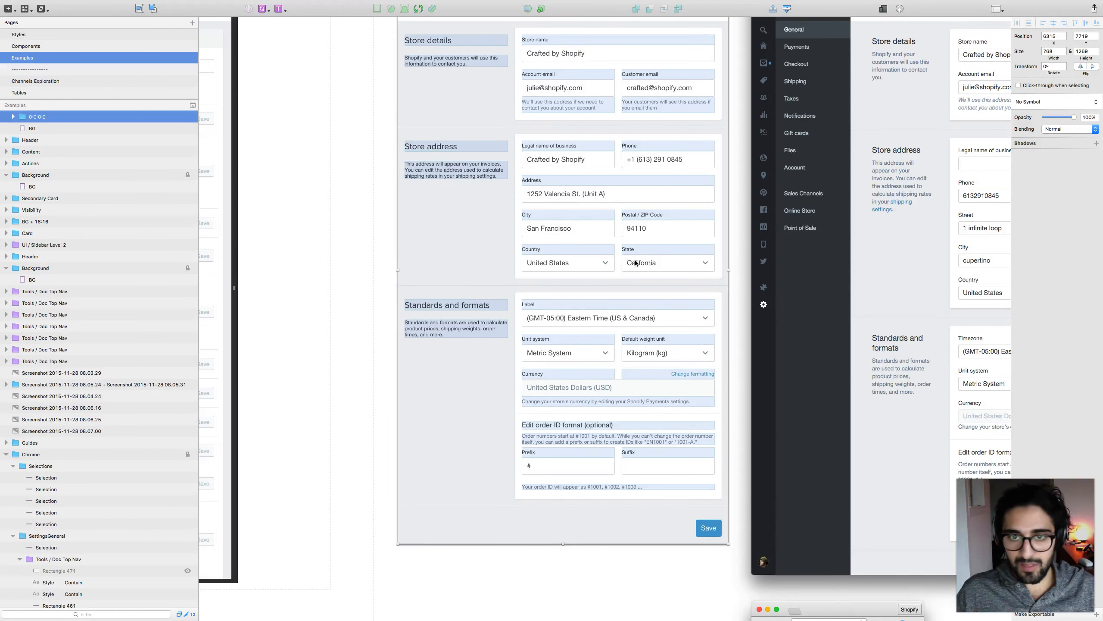
{"action": "scroll", "coordinate": [635, 262], "scroll_direction": "up", "scroll_amount": 3}
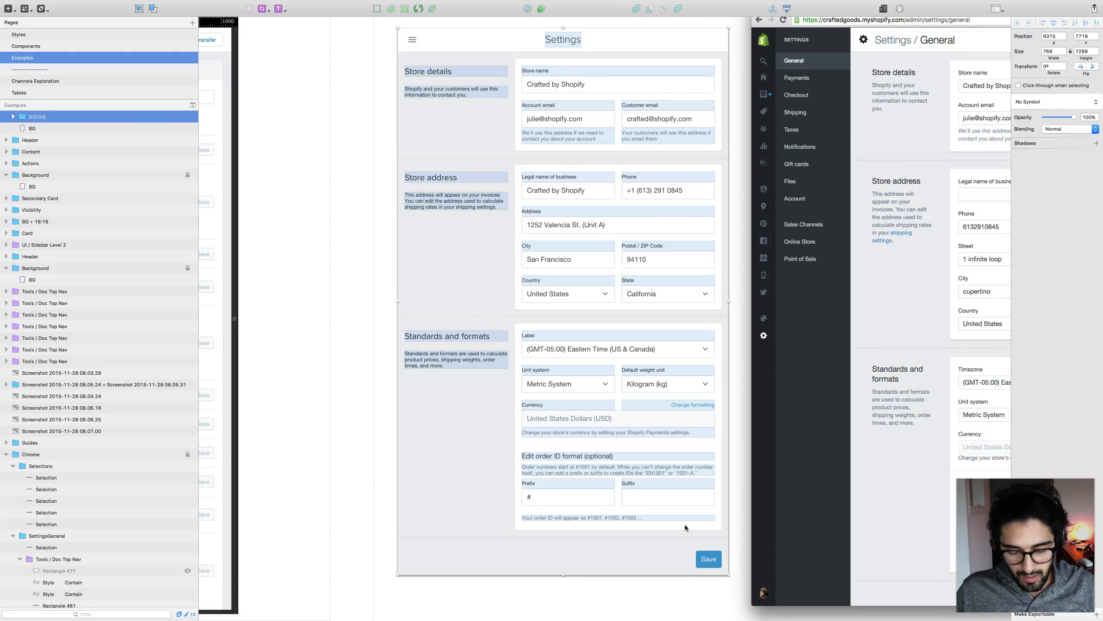
{"action": "key", "text": "ctrl+alt+super+j"}
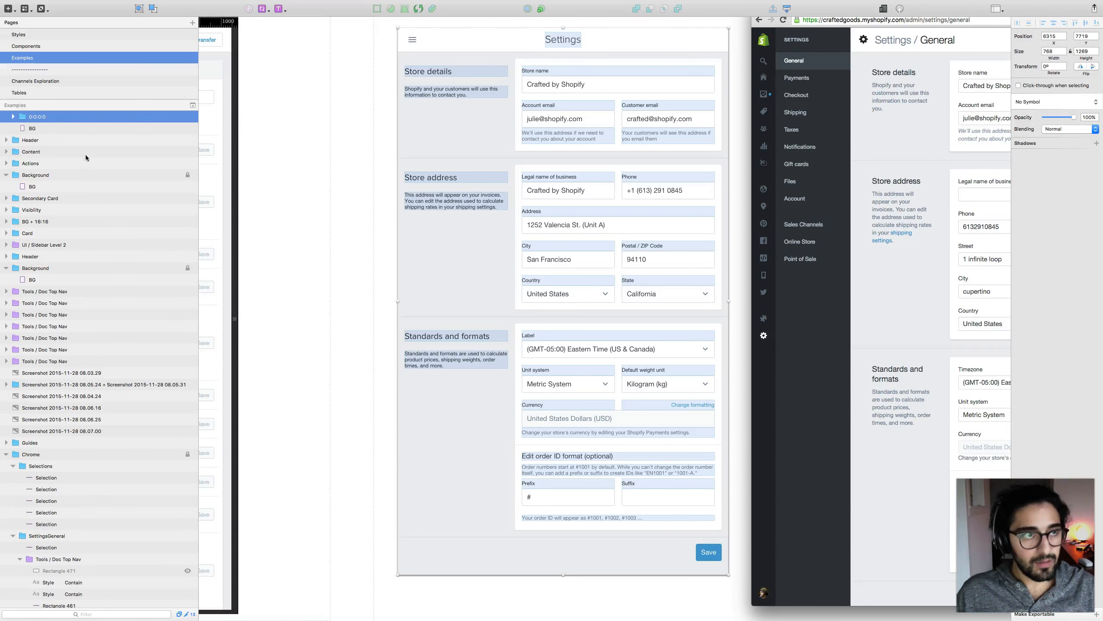
{"action": "key", "text": "Escape"}
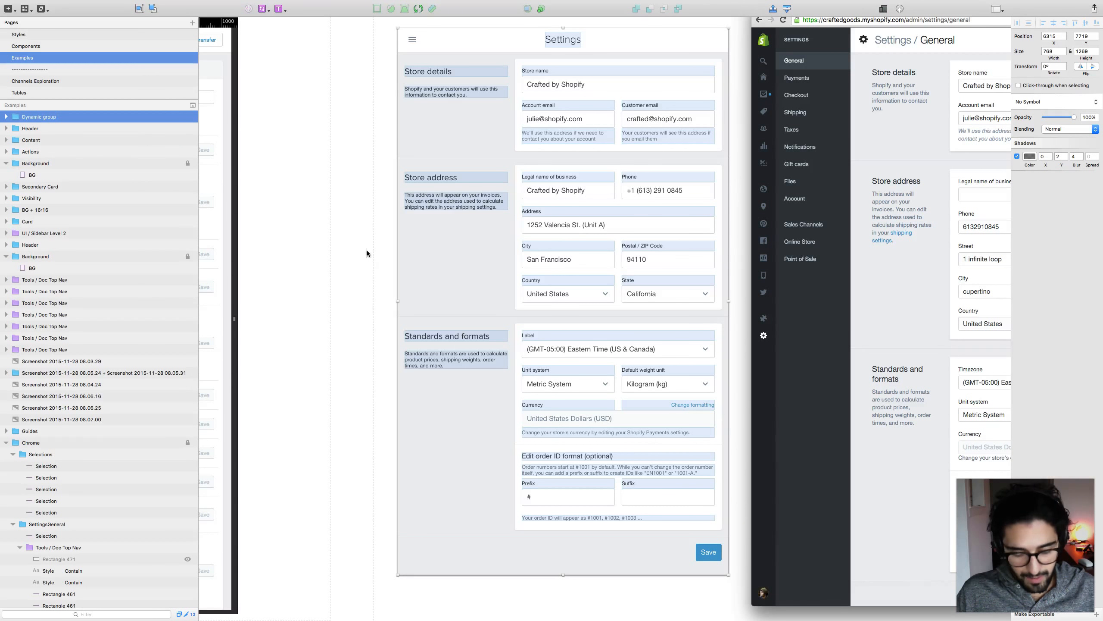
Step: Try to fit the selected artboards to their content with the Resize Artboard plugin
{"action": "mouse_move", "coordinate": [235, 3]}
{"action": "left_click", "coordinate": [198, 4]}
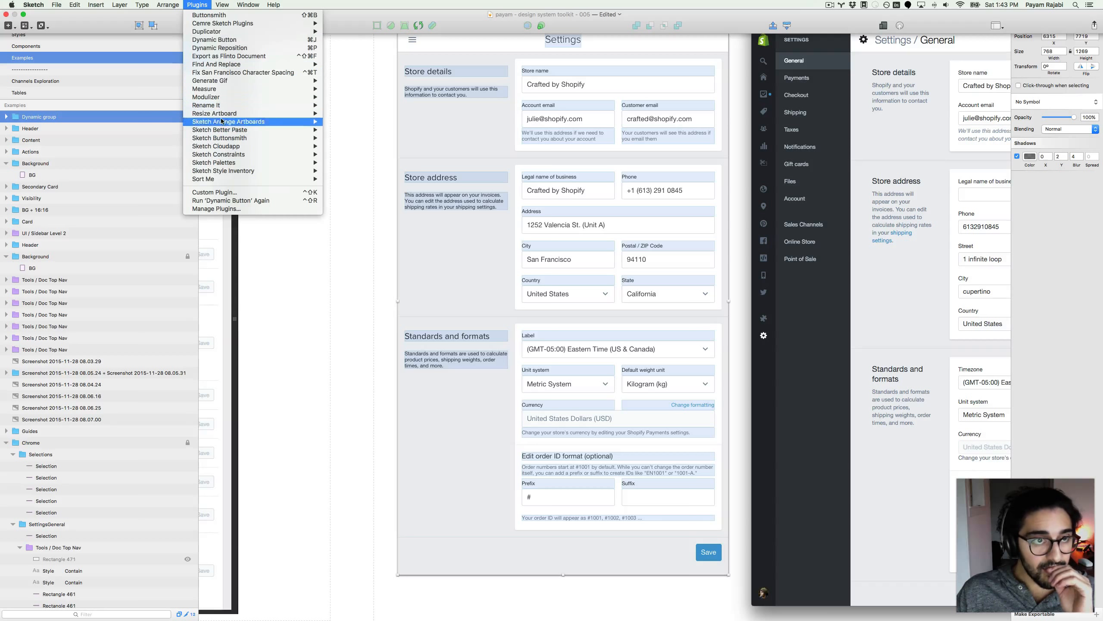
{"action": "mouse_move", "coordinate": [221, 115]}
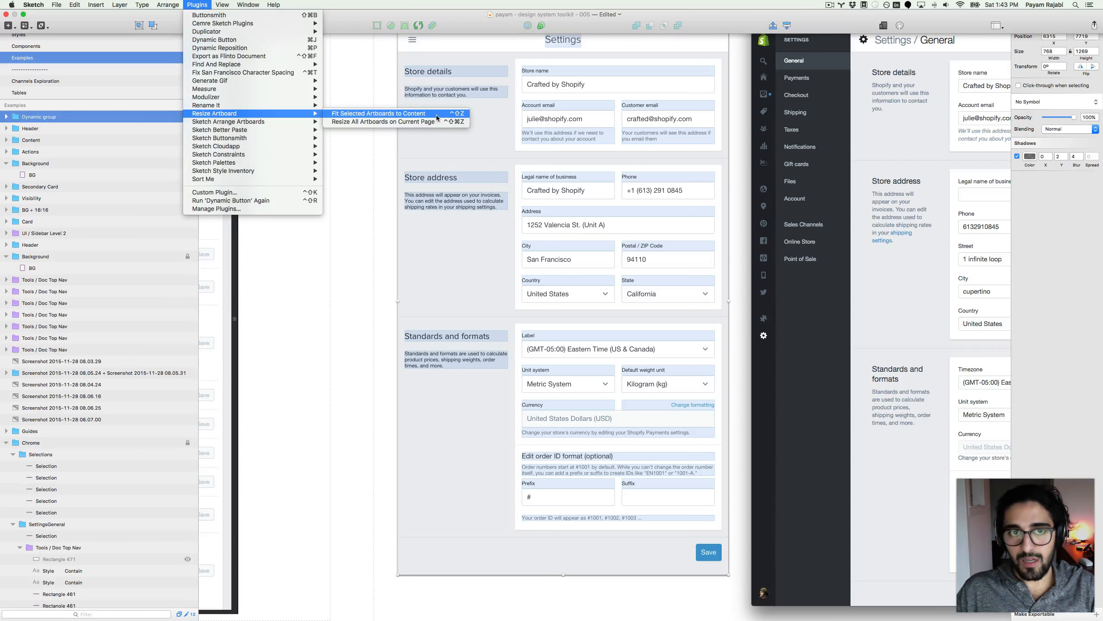
{"action": "left_click", "coordinate": [436, 114]}
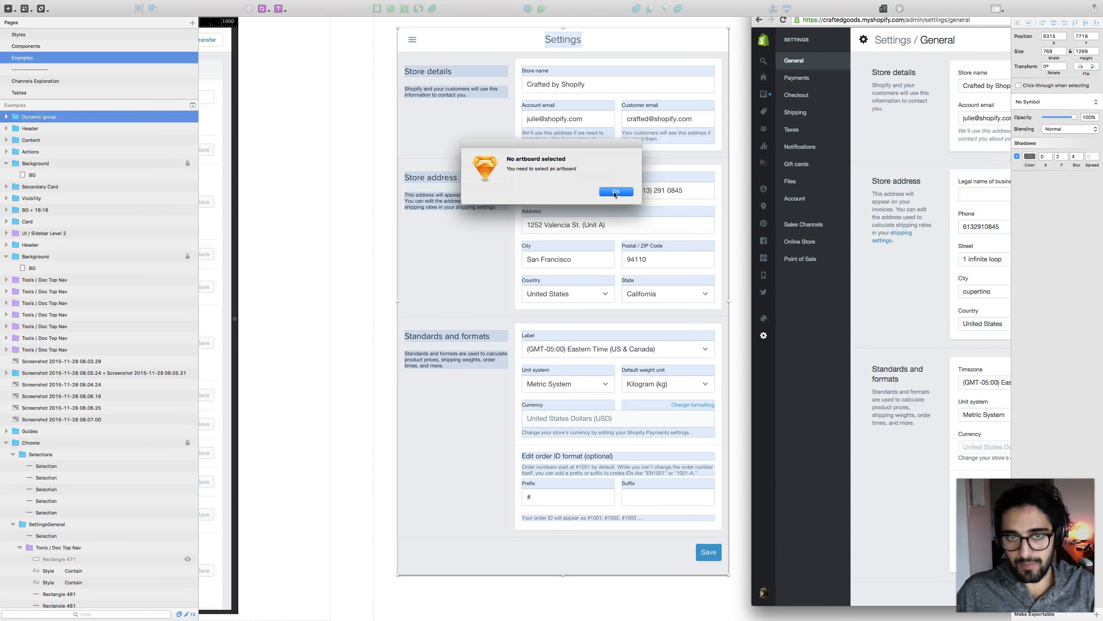
{"action": "left_click", "coordinate": [616, 192]}
Step: Rename the Dynamic group that holds the Save button row as Actions
{"action": "key", "text": "super+minus"}
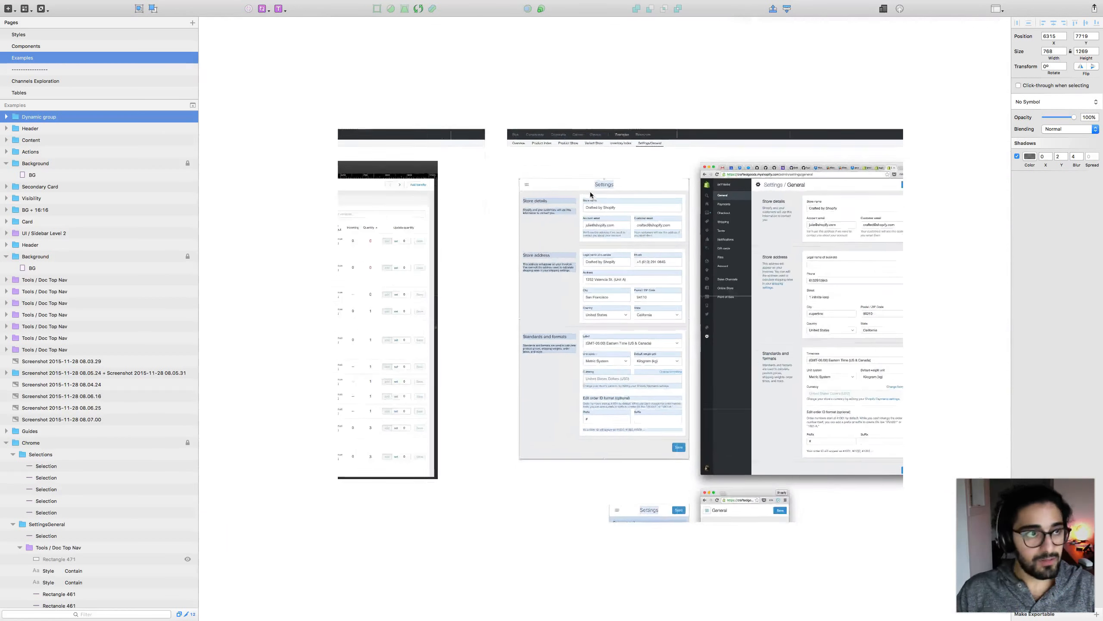
{"action": "mouse_move", "coordinate": [549, 181]}
{"action": "left_mouse_down"}
{"action": "mouse_move", "coordinate": [511, 160]}
{"action": "mouse_move", "coordinate": [721, 481]}
{"action": "left_mouse_up"}
{"action": "key", "text": "z"}
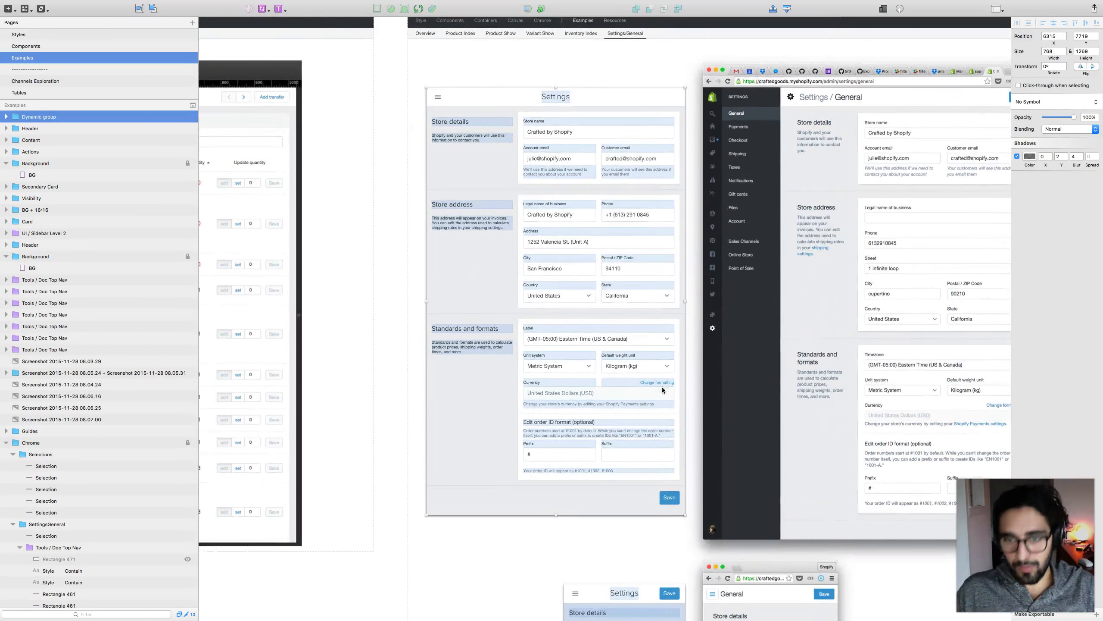
{"action": "double_click", "coordinate": [633, 420]}
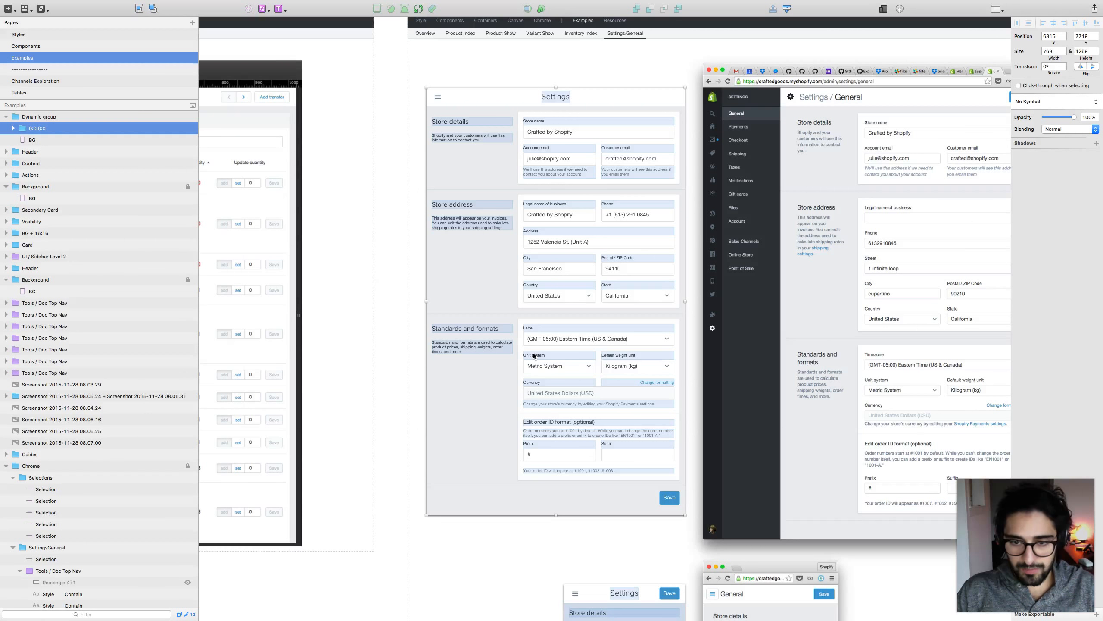
{"action": "double_click", "coordinate": [671, 500]}
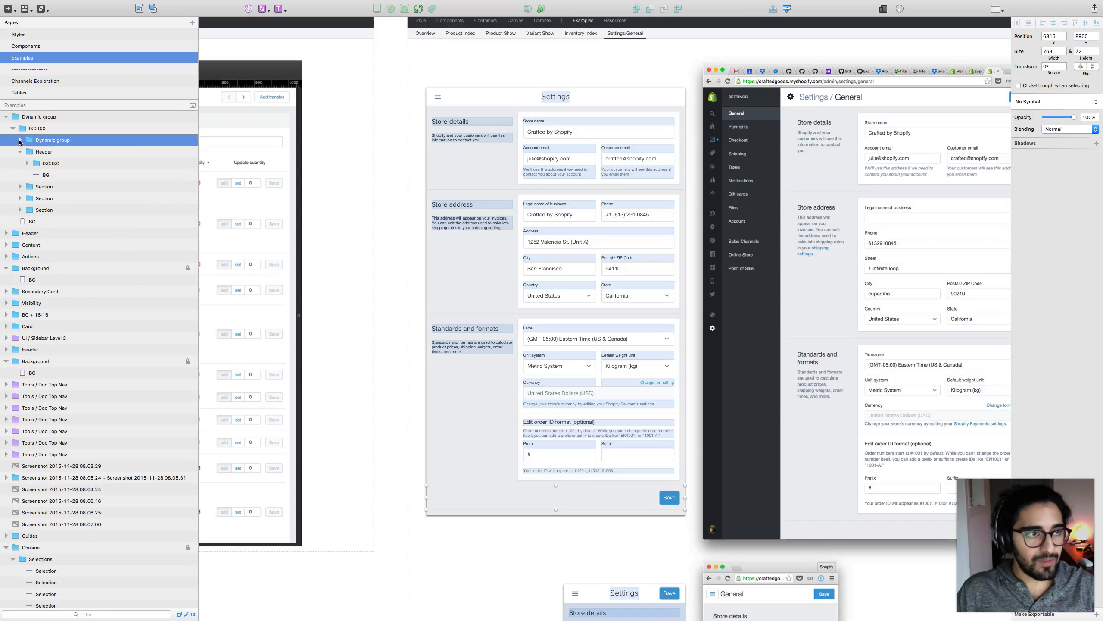
{"action": "left_click", "coordinate": [19, 141]}
{"action": "left_click", "coordinate": [19, 141]}
{"action": "key", "text": "super+r"}
{"action": "type", "text": "Actions"}
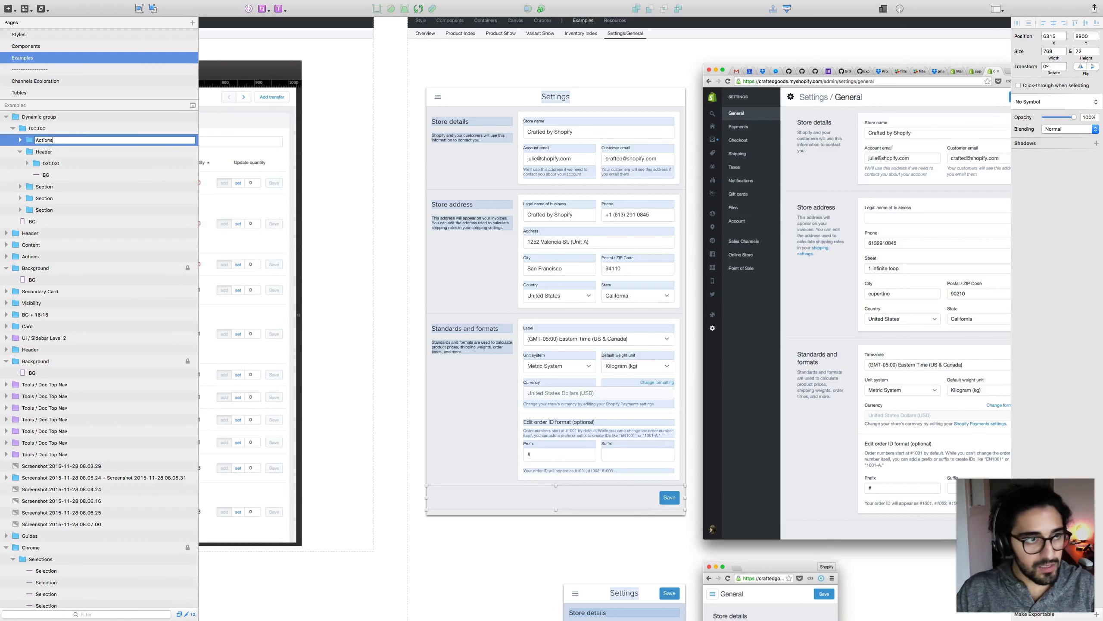
{"action": "key", "text": "Return"}
Step: Move the Actions group below the last Section in the layer list and refit the outer Settings background
{"action": "key", "text": "ctrl+alt+super+Down"}
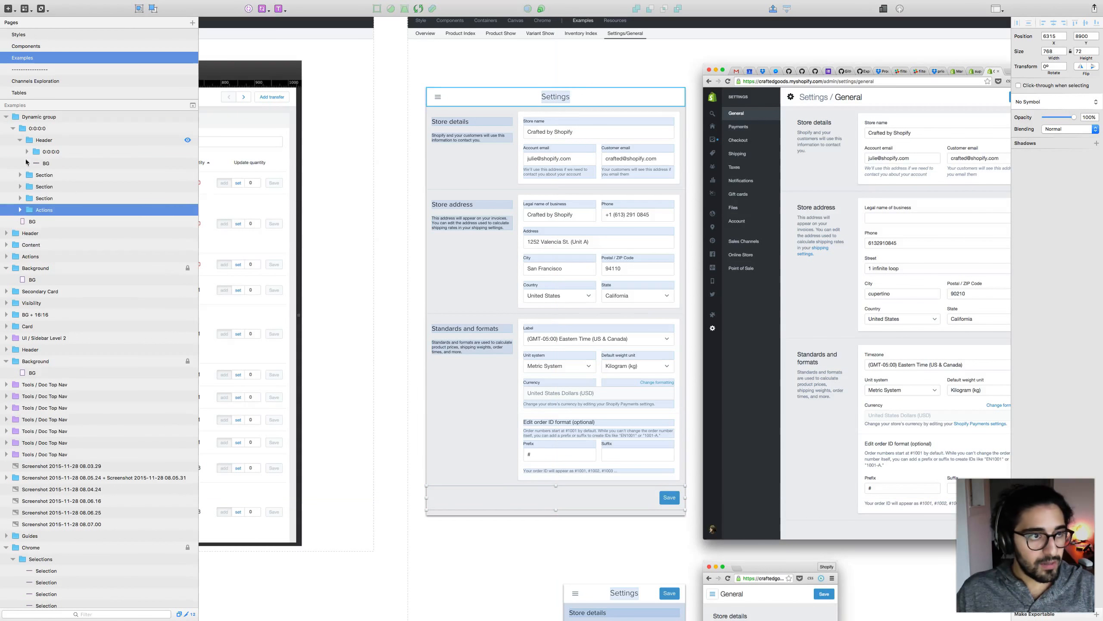
{"action": "key", "text": "Escape"}
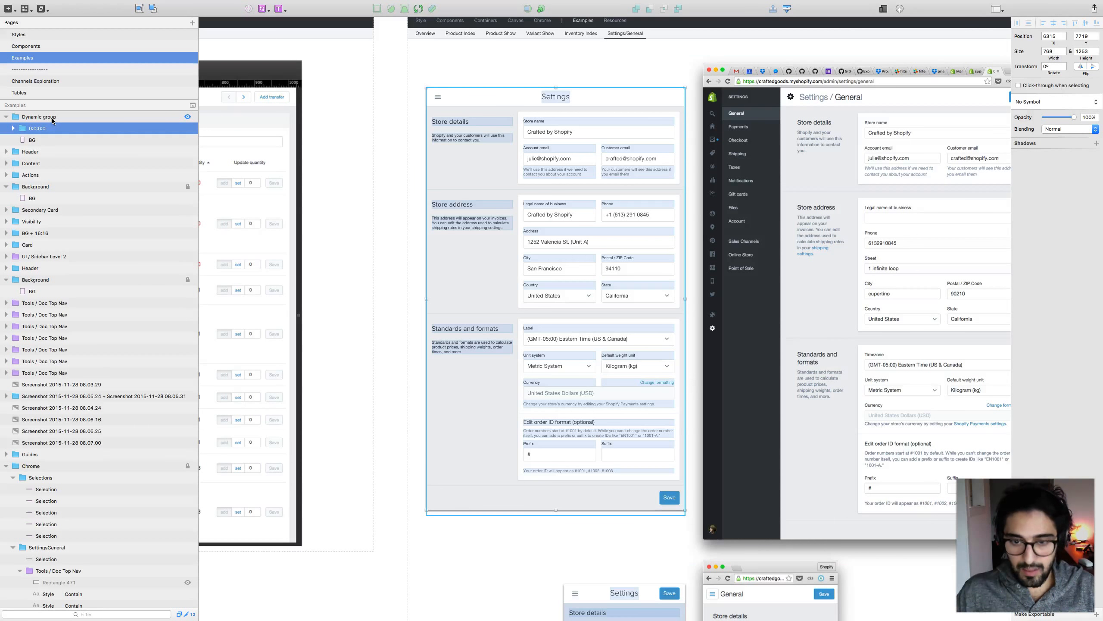
{"action": "left_click", "coordinate": [565, 570]}
Step: Compare the finished tablet and mobile Settings layouts with the Shopify screenshots beside them
{"action": "scroll", "coordinate": [573, 543], "scroll_direction": "right", "scroll_amount": 3}
{"action": "scroll", "coordinate": [573, 544], "scroll_direction": "down", "scroll_amount": 1}
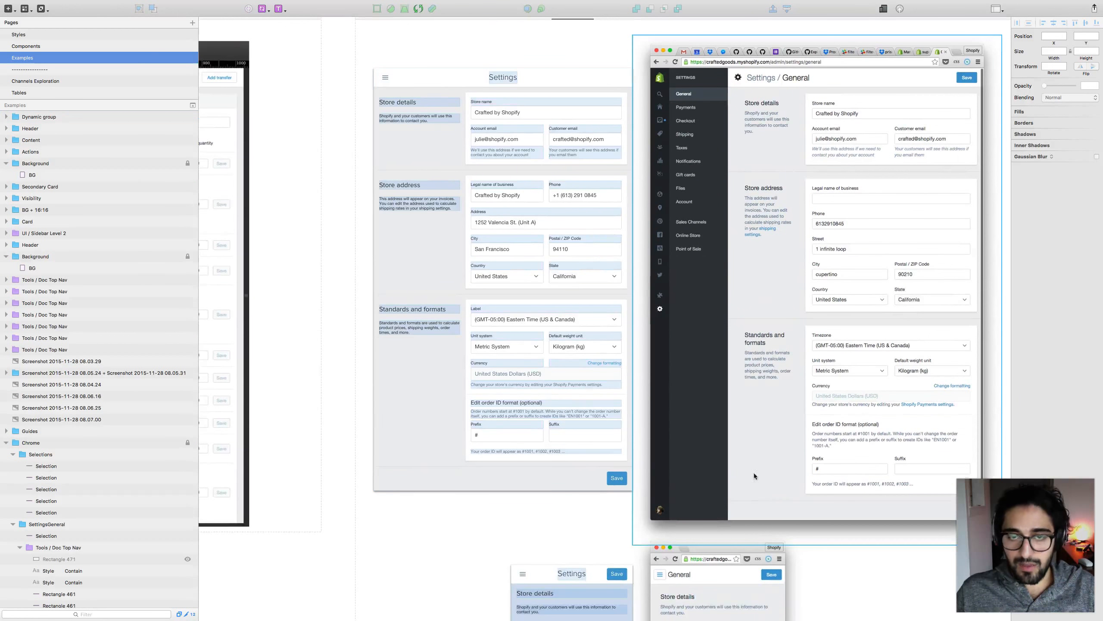
{"action": "scroll", "coordinate": [554, 331], "scroll_direction": "up", "scroll_amount": 3}
{"action": "scroll", "coordinate": [554, 331], "scroll_direction": "right", "scroll_amount": 3}
{"action": "scroll", "coordinate": [560, 330], "scroll_direction": "down", "scroll_amount": 3}
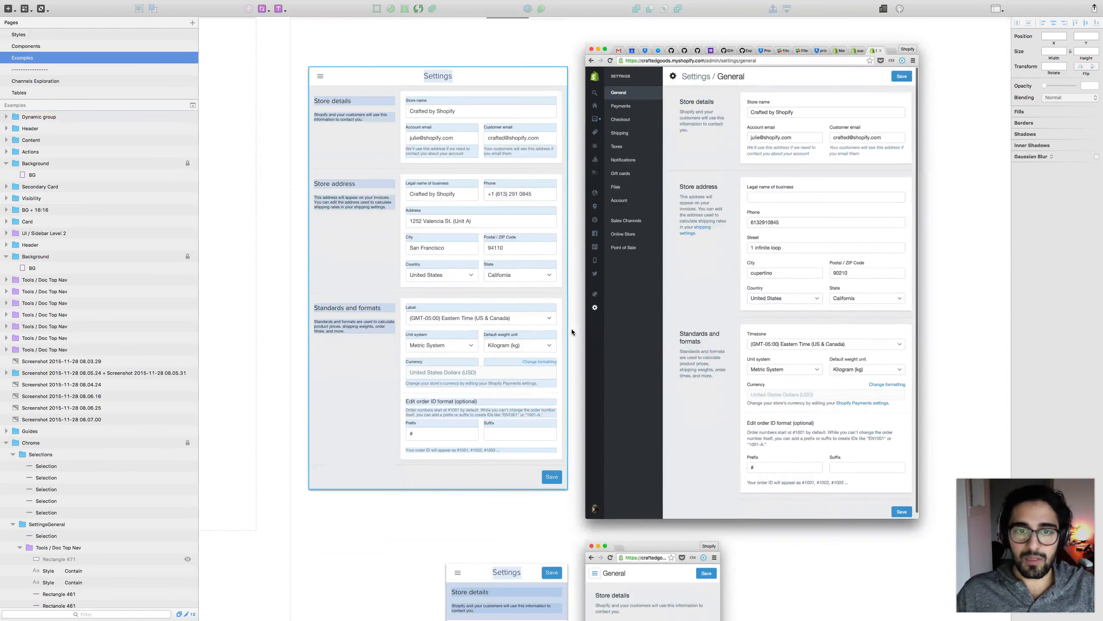
{"action": "scroll", "coordinate": [532, 433], "scroll_direction": "left", "scroll_amount": 3}
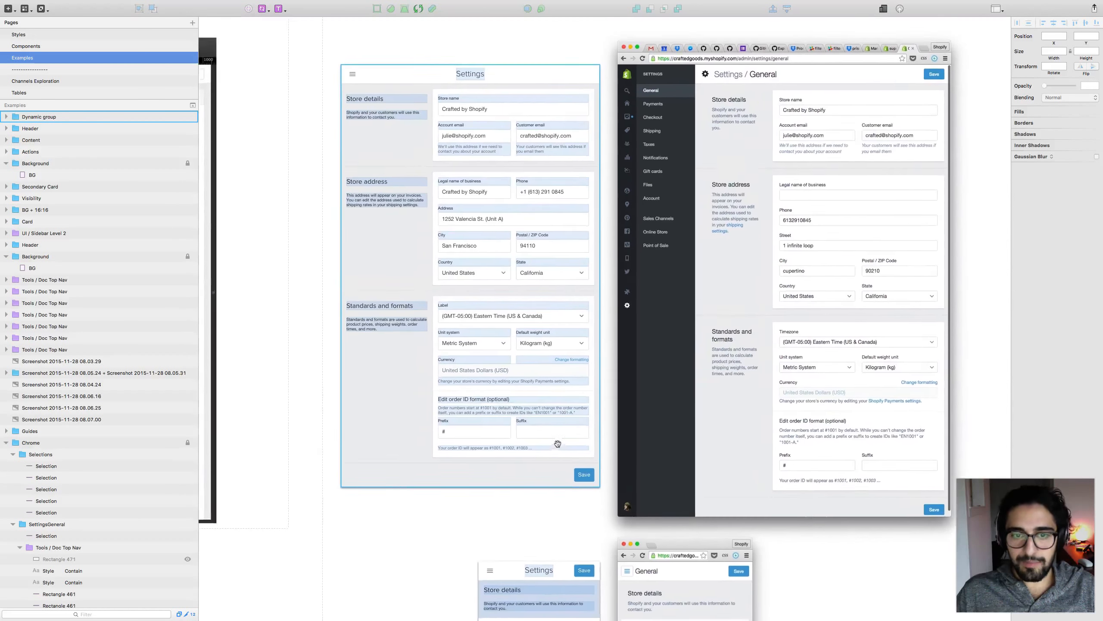
{"action": "scroll", "coordinate": [534, 391], "scroll_direction": "up", "scroll_amount": 2}
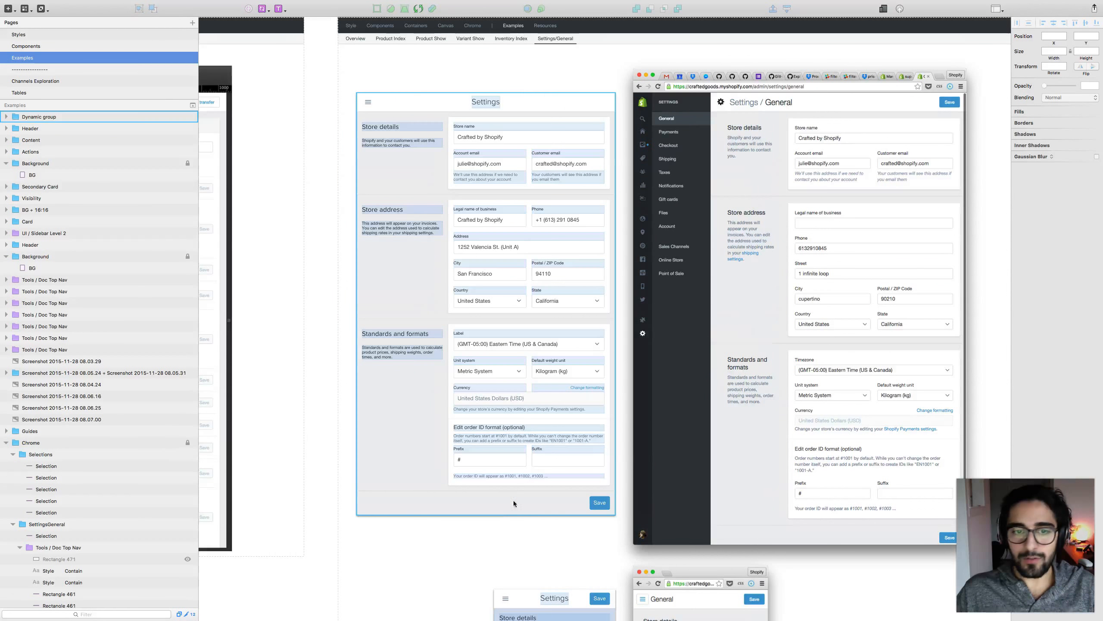
{"action": "scroll", "coordinate": [514, 571], "scroll_direction": "down", "scroll_amount": 5}
{"action": "scroll", "coordinate": [471, 394], "scroll_direction": "up", "scroll_amount": 3}
{"action": "scroll", "coordinate": [327, 468], "scroll_direction": "up", "scroll_amount": 2}
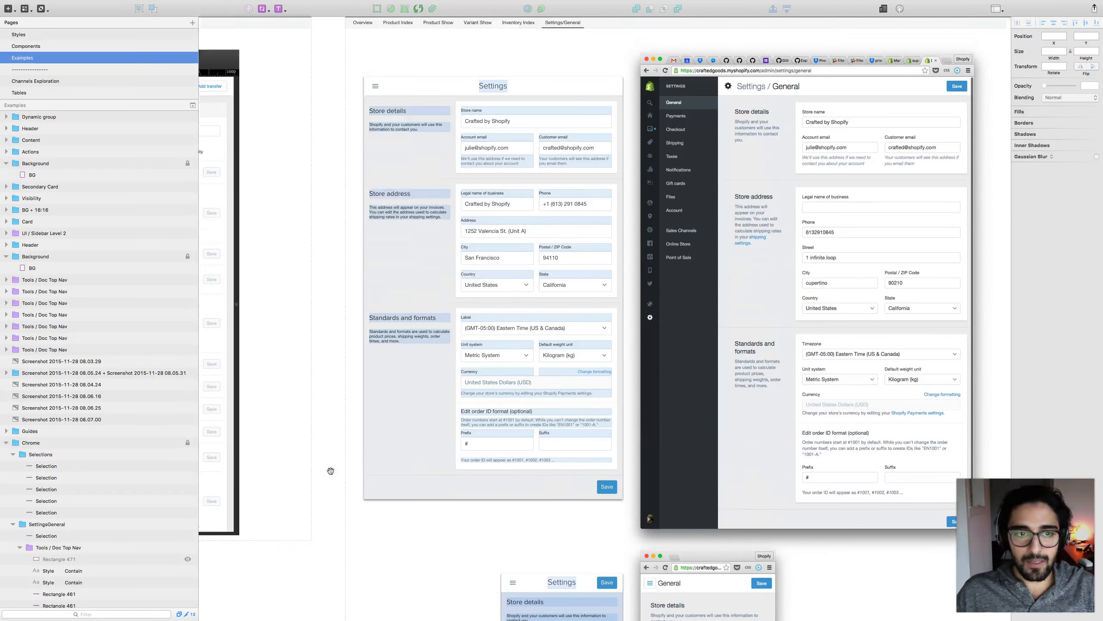
{"action": "scroll", "coordinate": [313, 444], "scroll_direction": "right", "scroll_amount": 1}
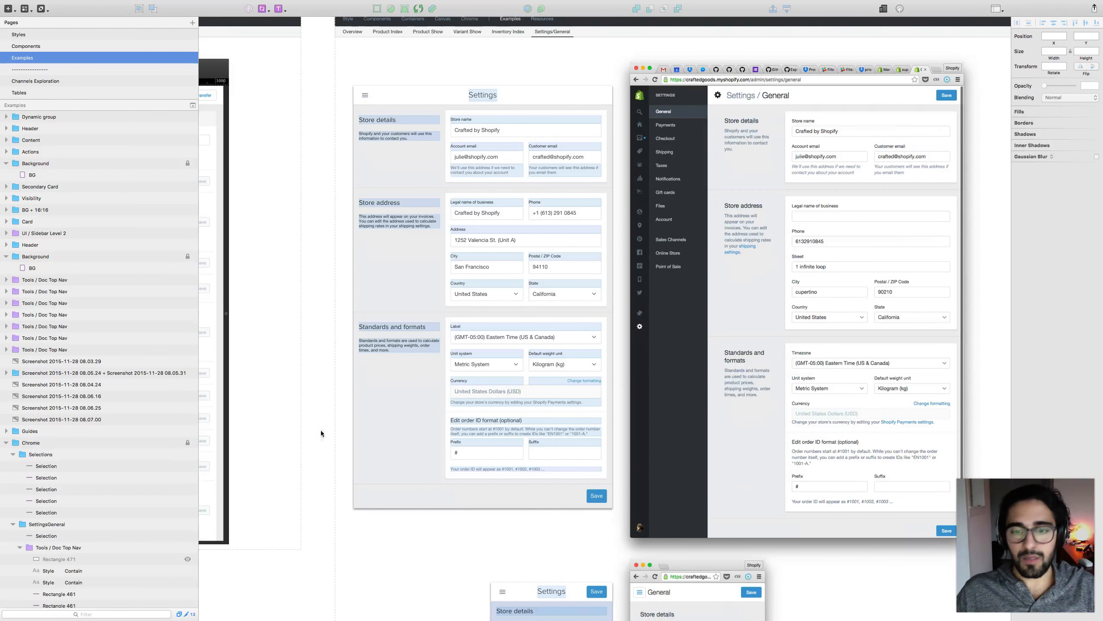
{"action": "scroll", "coordinate": [321, 433], "scroll_direction": "down", "scroll_amount": 6}
{"action": "scroll", "coordinate": [336, 337], "scroll_direction": "left", "scroll_amount": 1}
{"action": "scroll", "coordinate": [353, 430], "scroll_direction": "down", "scroll_amount": 5}
{"action": "scroll", "coordinate": [339, 407], "scroll_direction": "right", "scroll_amount": 1}
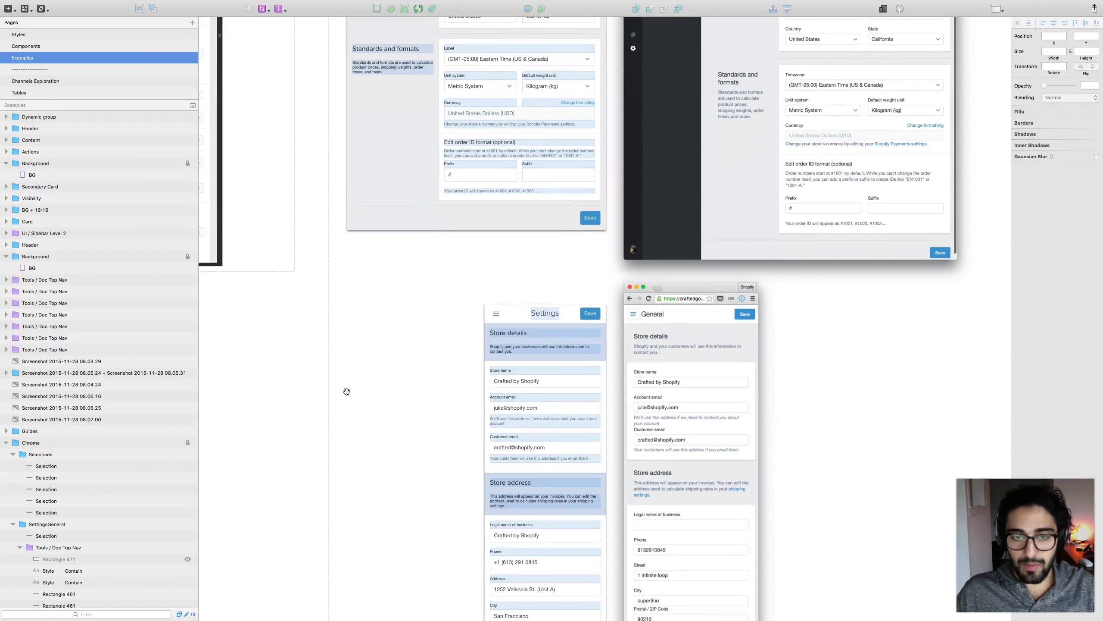
{"action": "scroll", "coordinate": [409, 428], "scroll_direction": "up", "scroll_amount": 9}
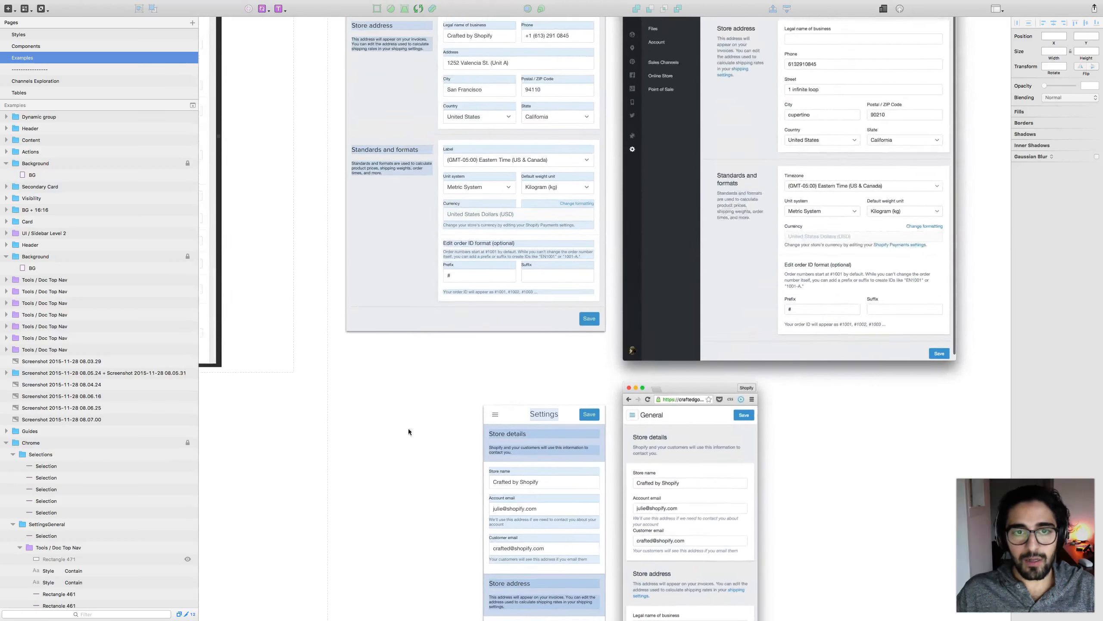
{"action": "scroll", "coordinate": [390, 497], "scroll_direction": "right", "scroll_amount": 1}
{"action": "scroll", "coordinate": [388, 556], "scroll_direction": "up", "scroll_amount": 2}
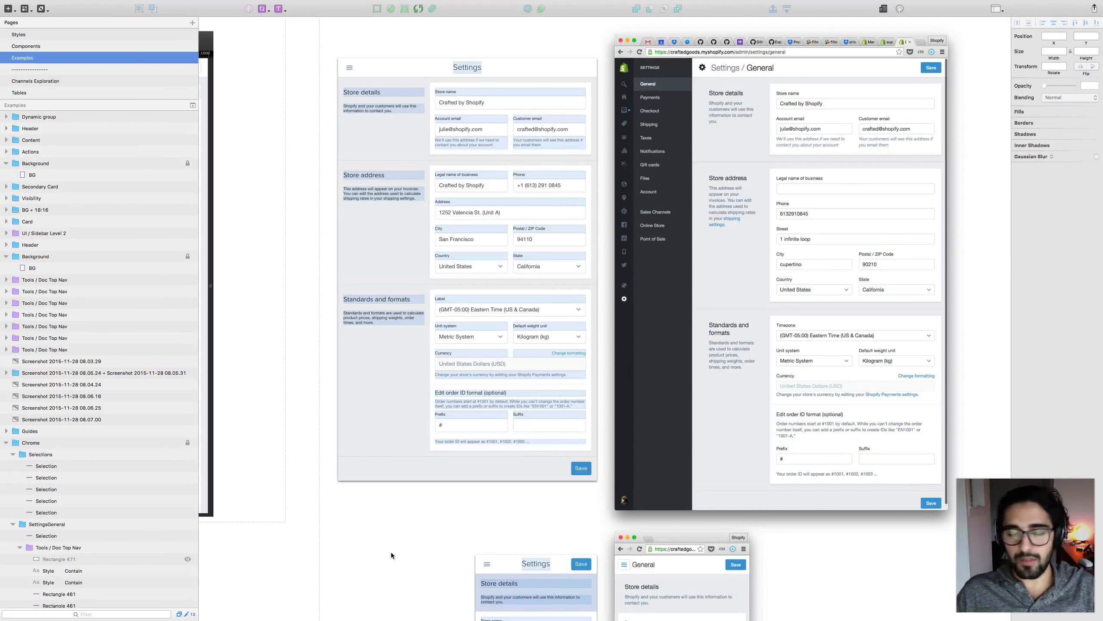
{"action": "scroll", "coordinate": [391, 555], "scroll_direction": "down", "scroll_amount": 2}
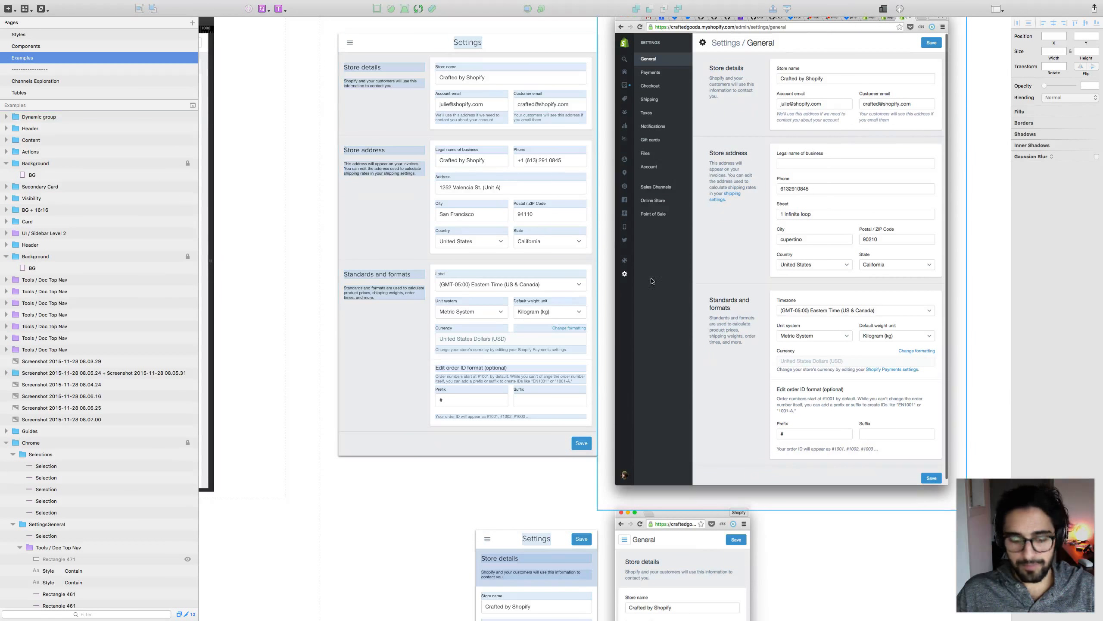
{"action": "left_click", "coordinate": [831, 3]}
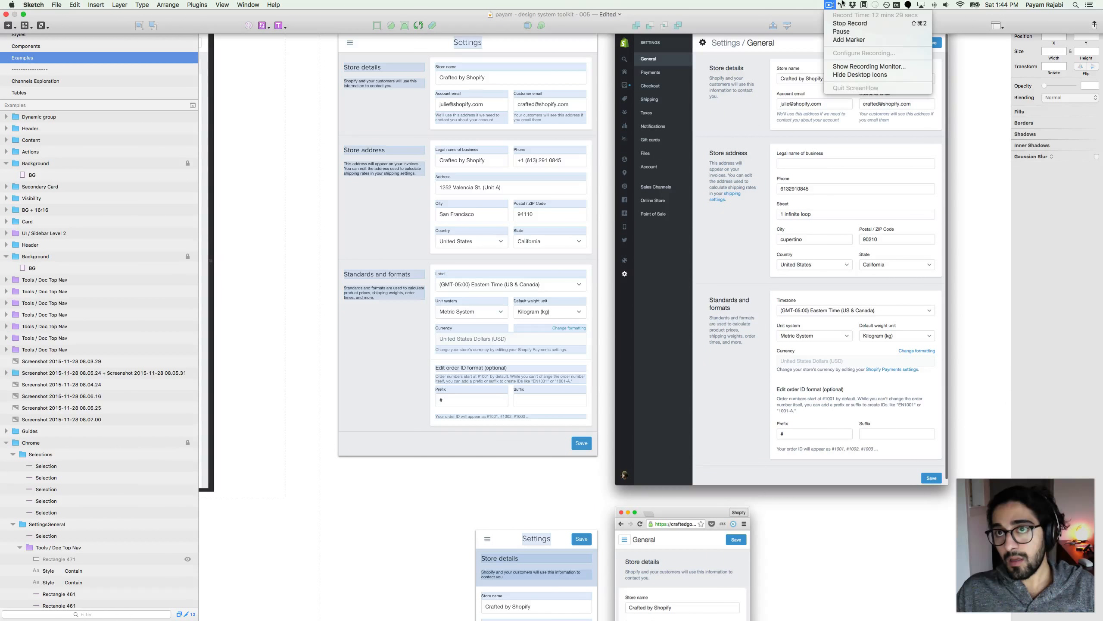